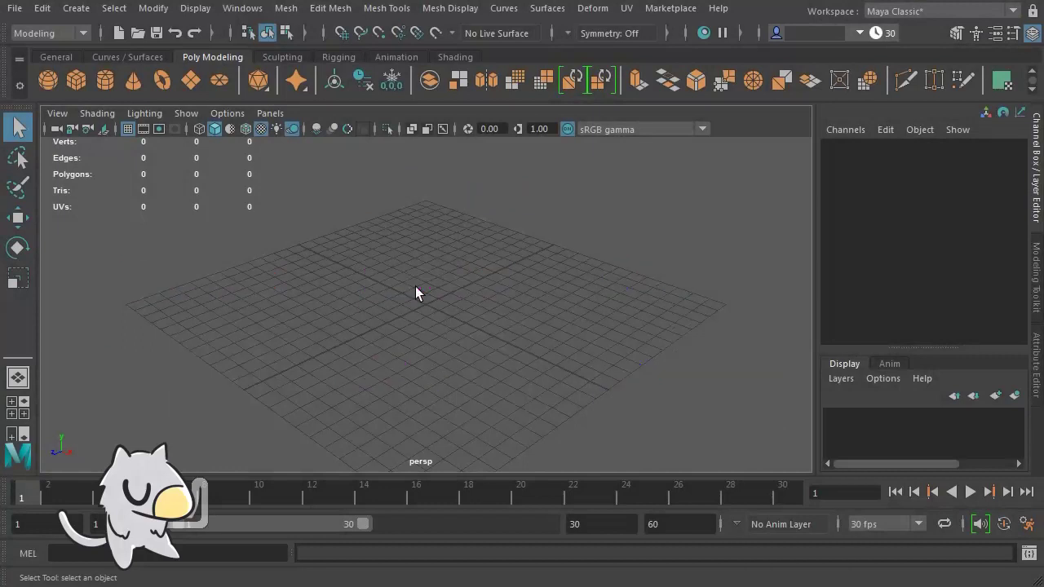
In the Preferences Settings category, choose meter as the Linear working unit
click(242, 8)
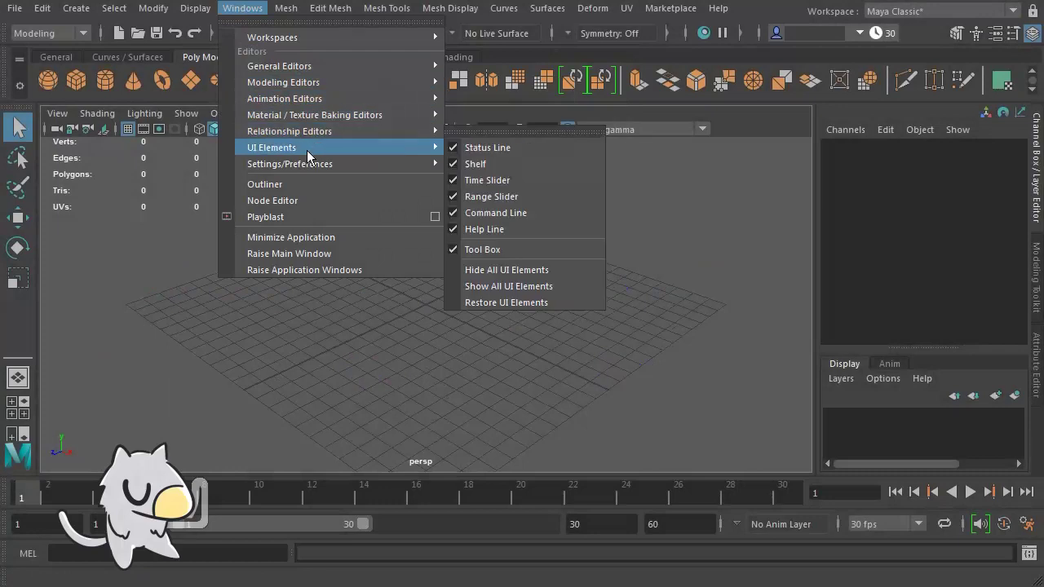
mouse_move(289, 163)
click(513, 165)
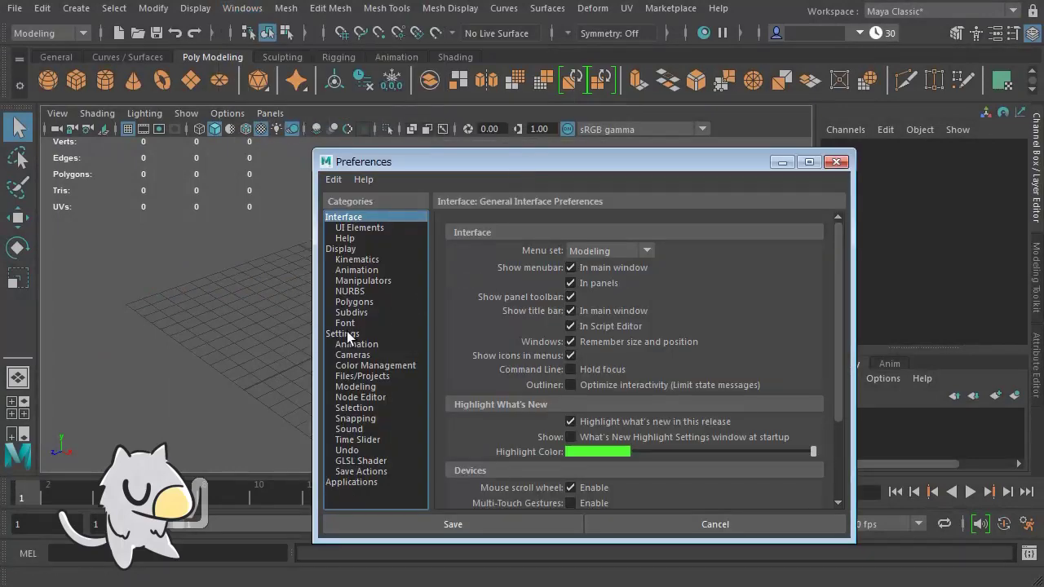
click(345, 335)
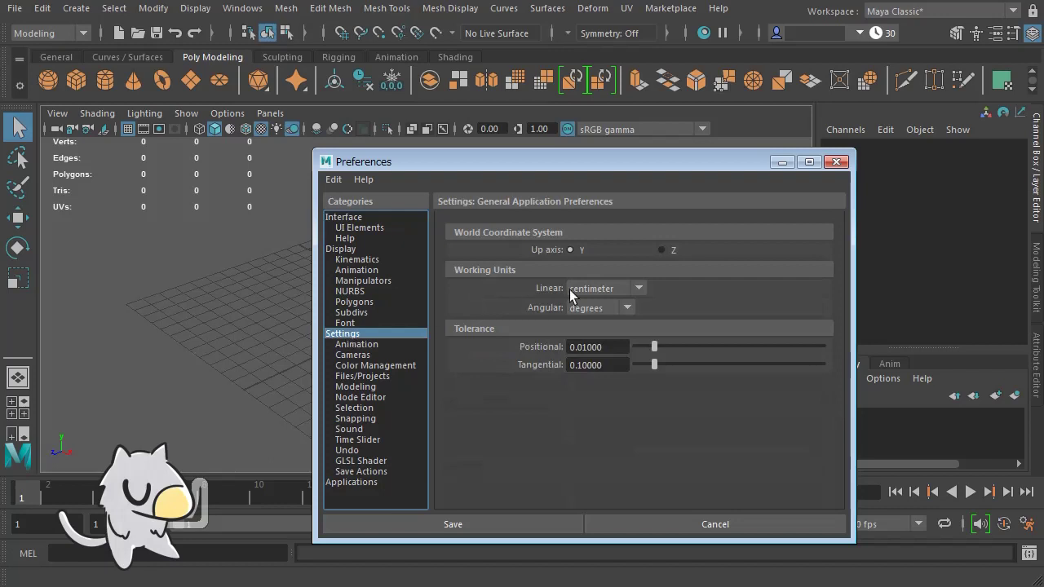
click(616, 288)
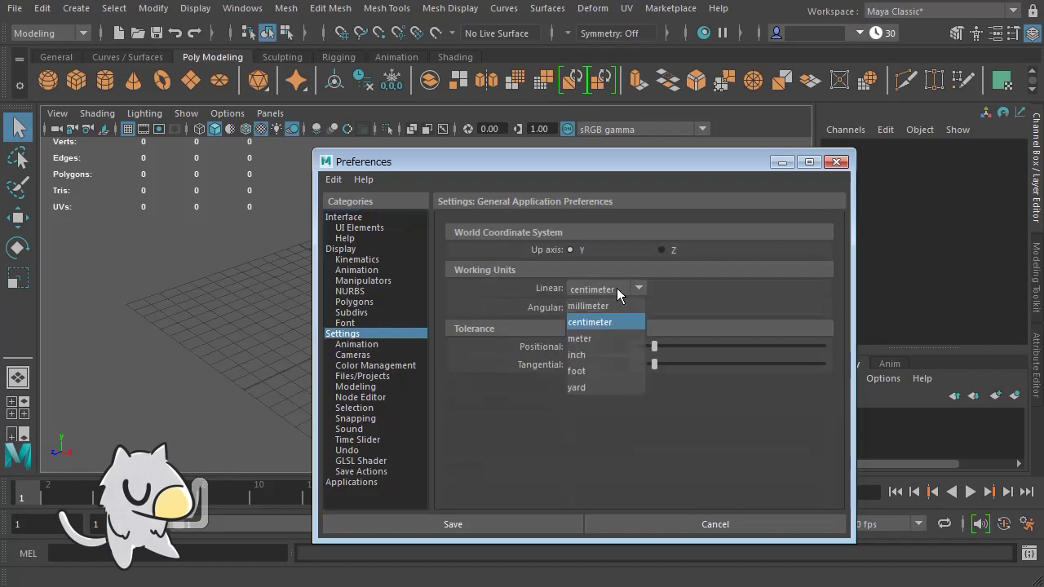
click(581, 338)
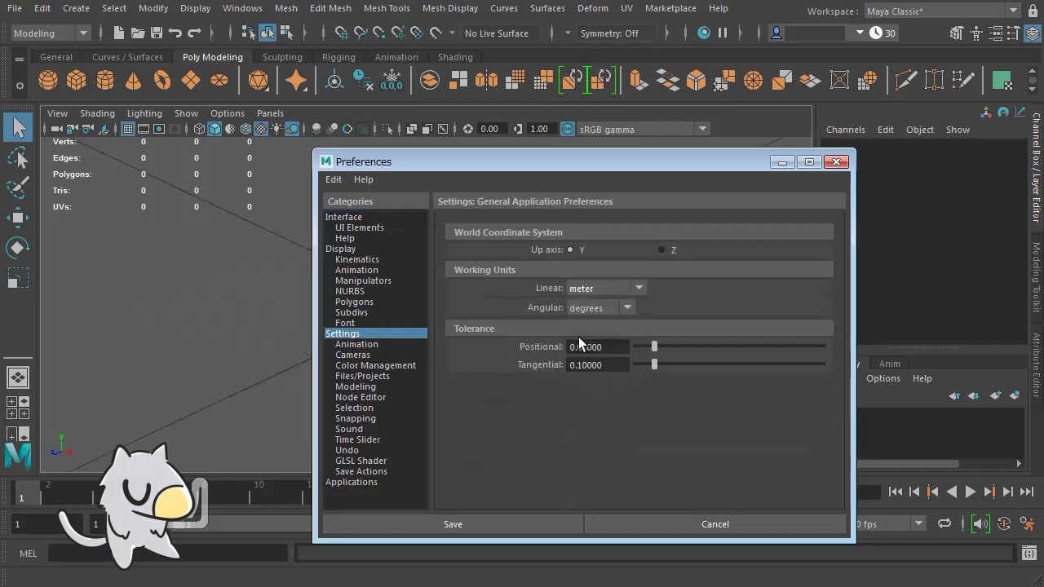
Save the meter unit preference and close the Preferences window
click(453, 524)
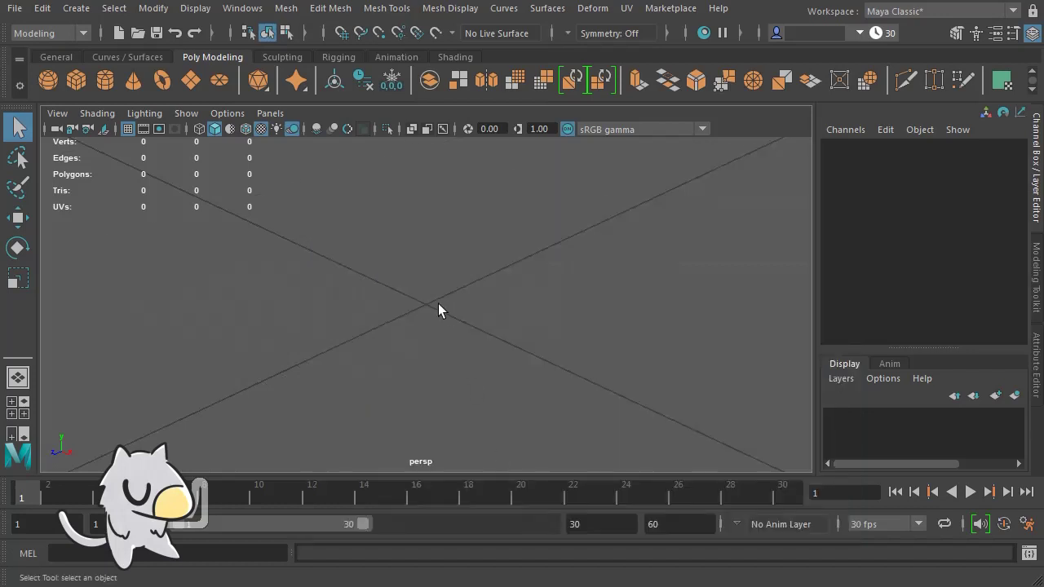
scroll(438, 314, down, 1)
scroll(438, 314, down, 2)
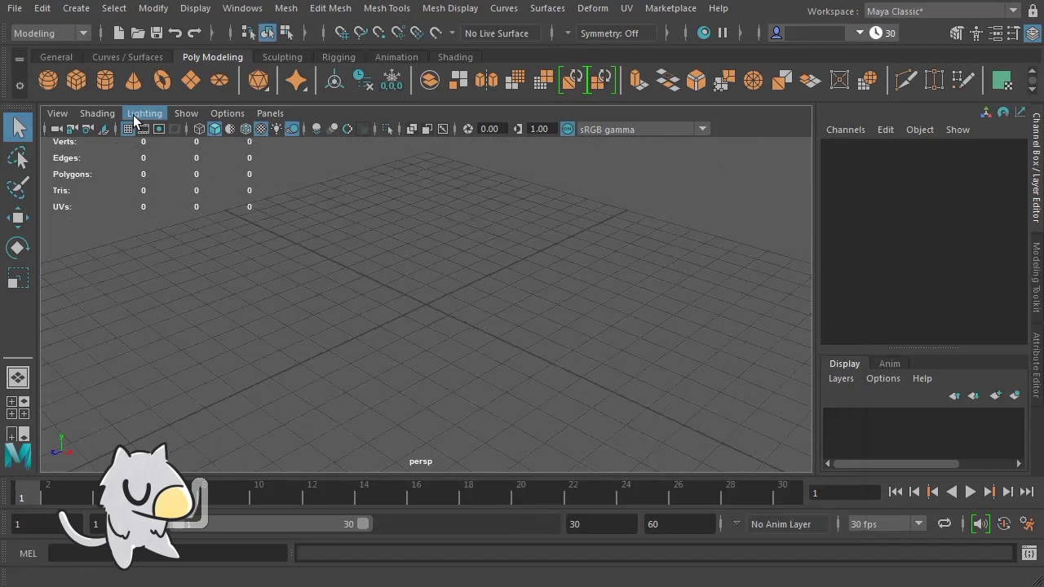
Set the ground grid's length and width to 5 units and apply it
click(195, 8)
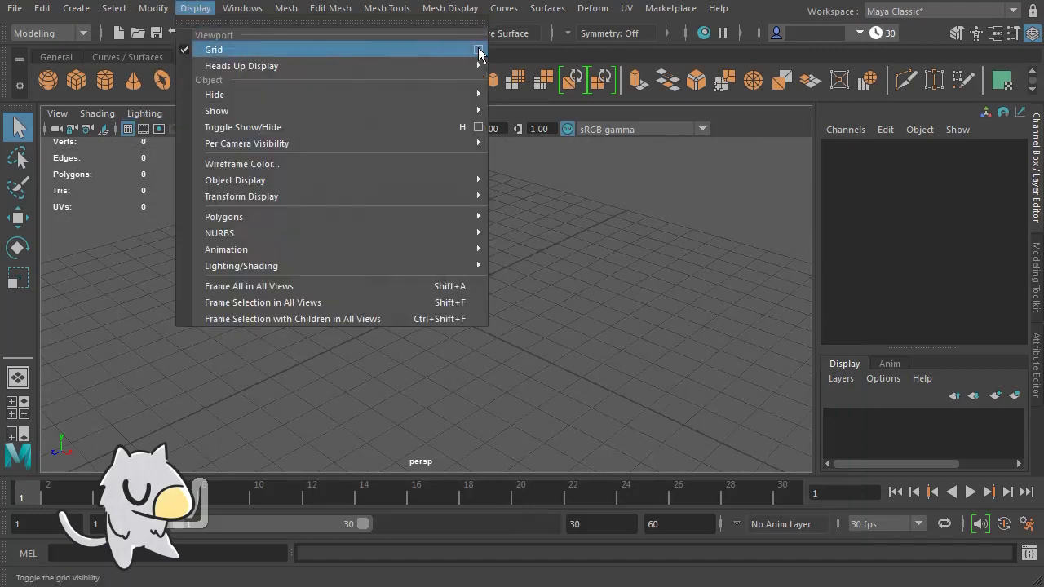
click(478, 49)
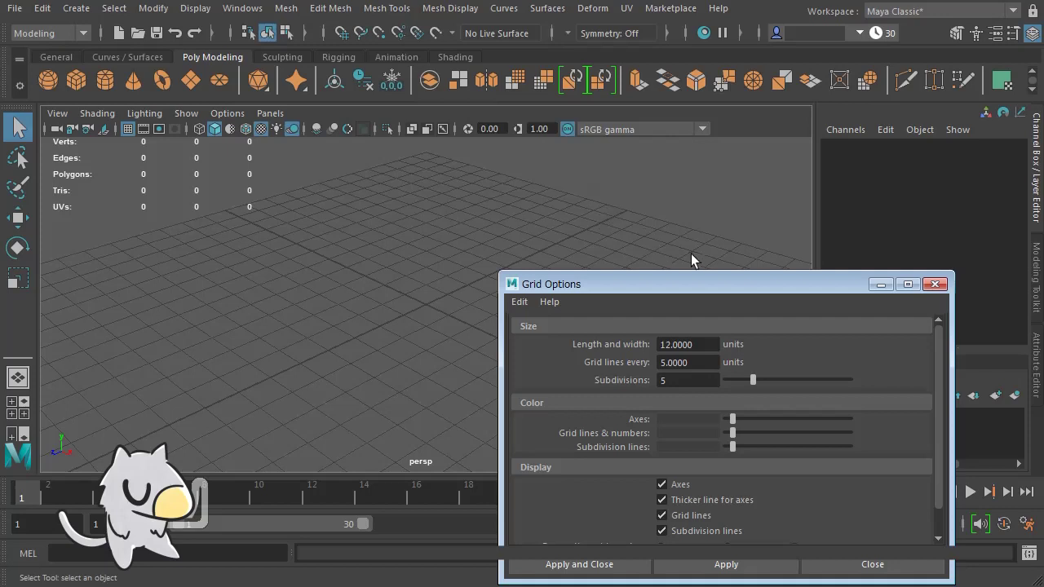
click(711, 337)
text(5)
click(728, 565)
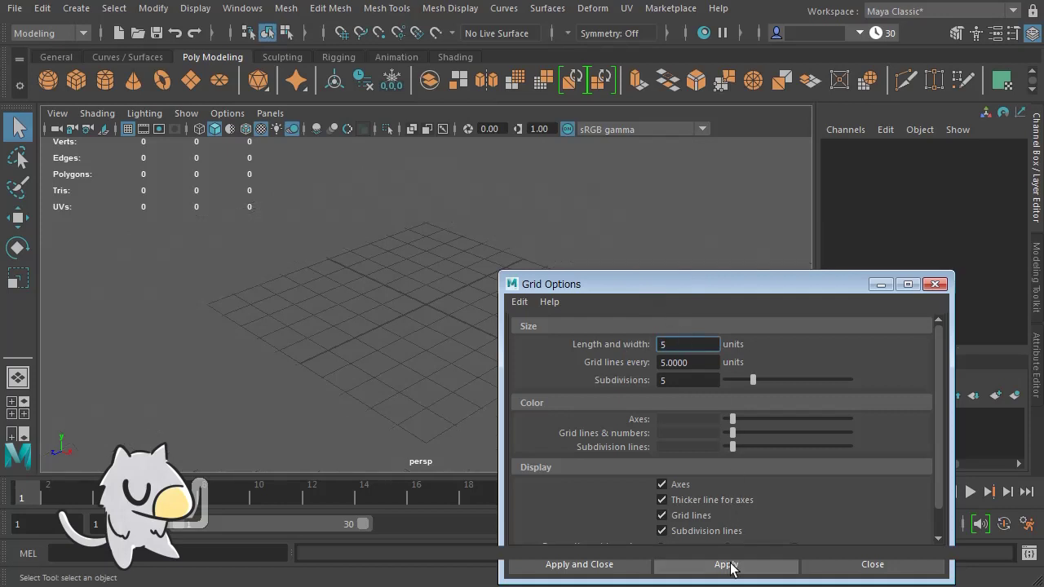
click(940, 284)
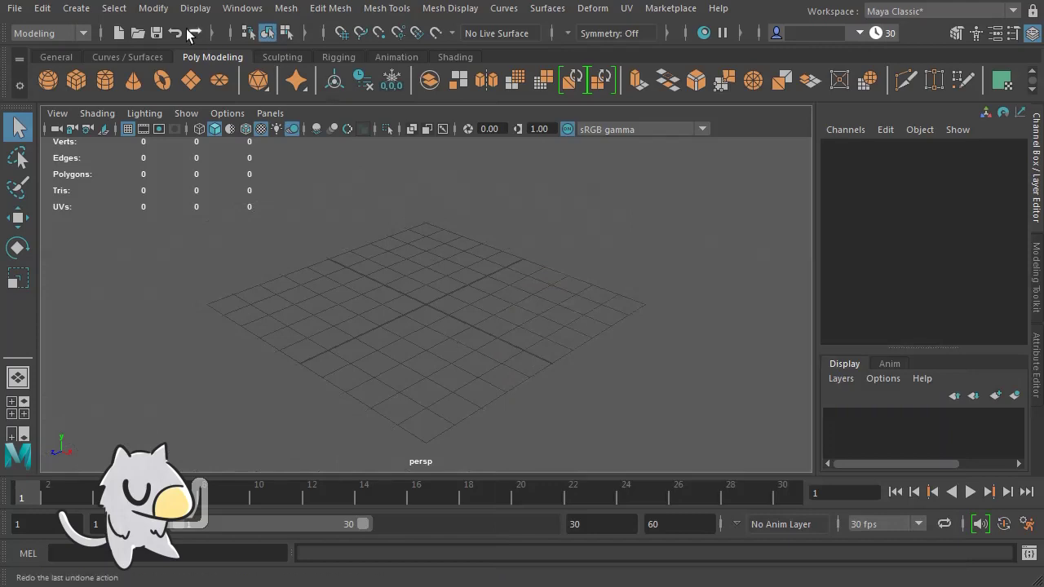
Switch the undo queue from Infinite to Finite with a size of 200, and save
click(155, 8)
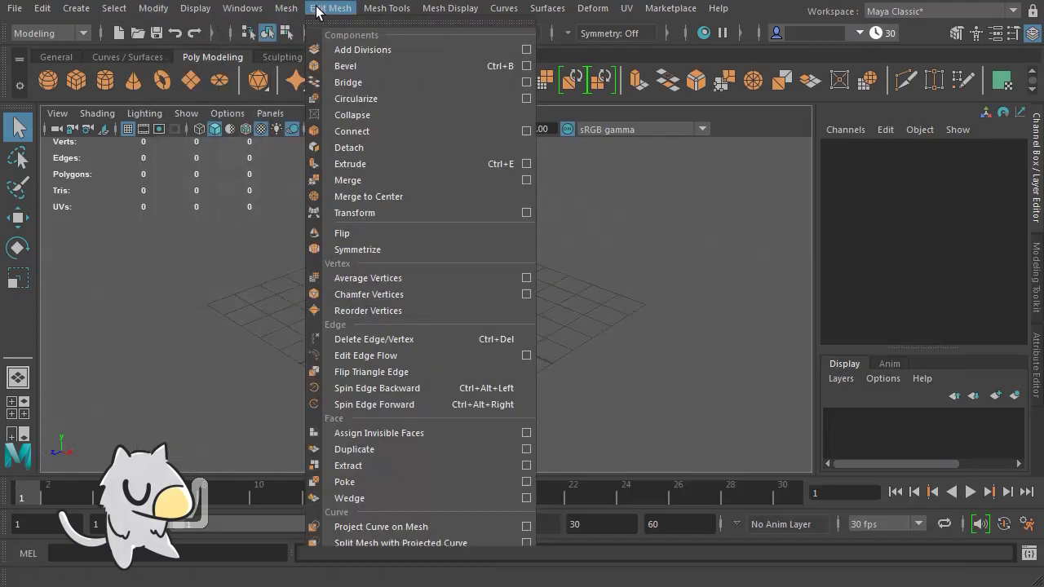
click(465, 265)
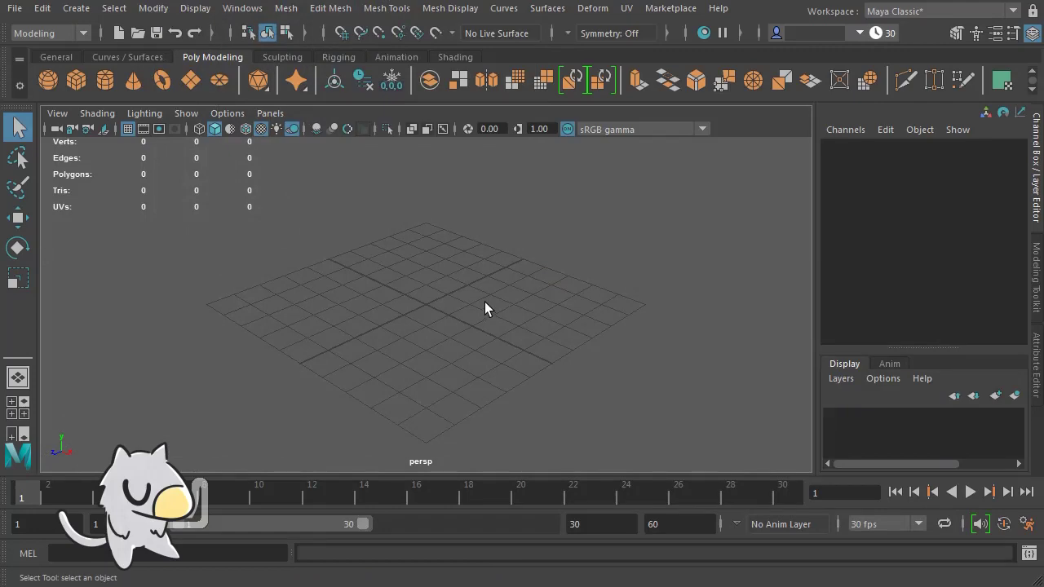
click(243, 9)
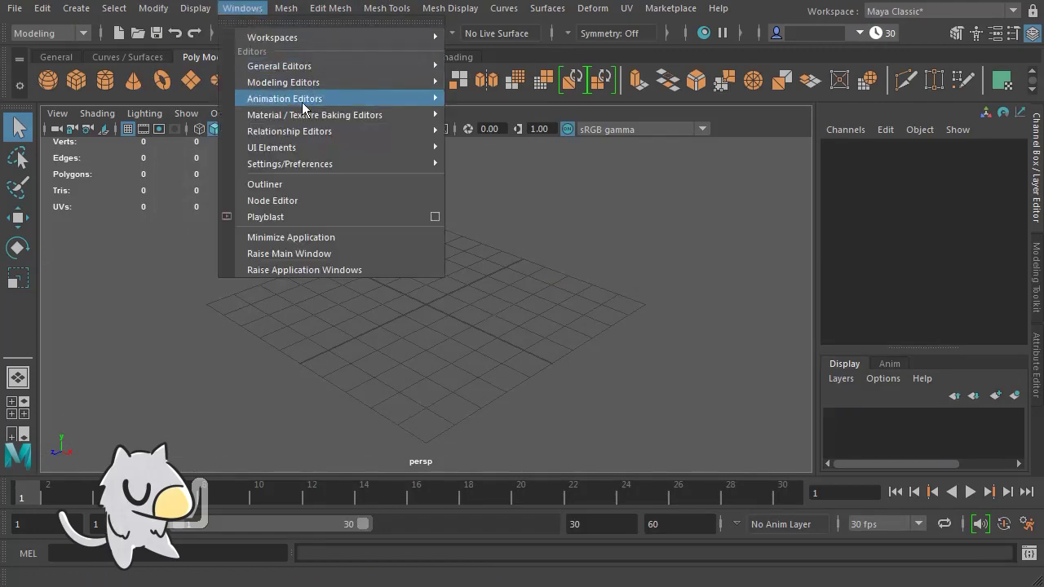
mouse_move(290, 164)
click(496, 161)
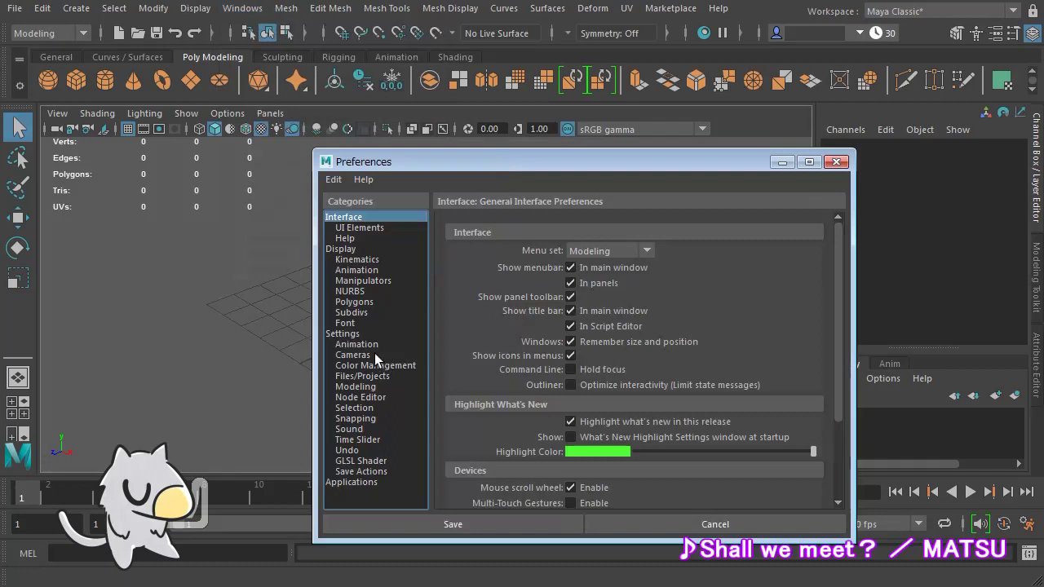
click(354, 450)
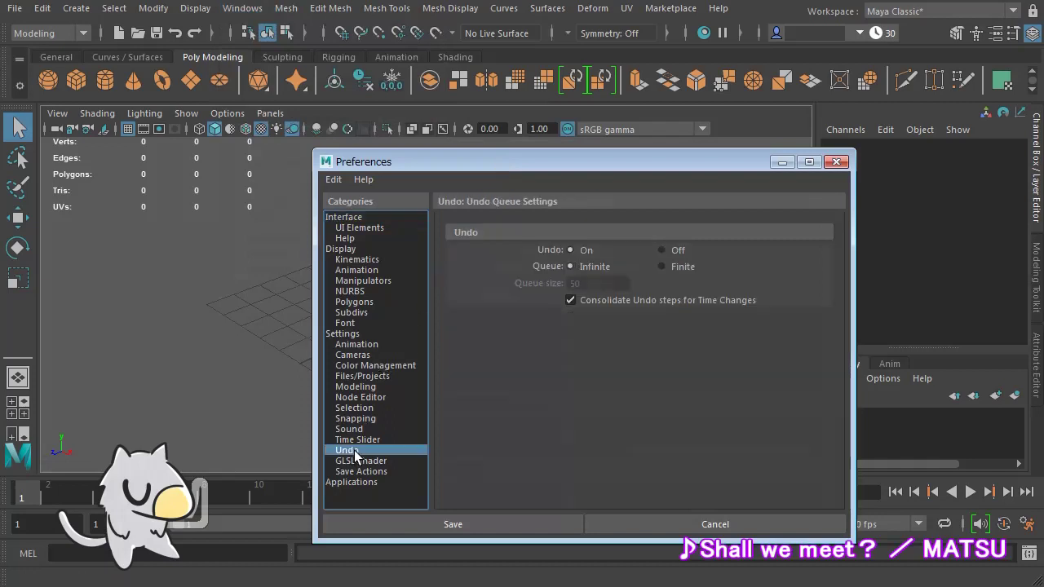
click(662, 266)
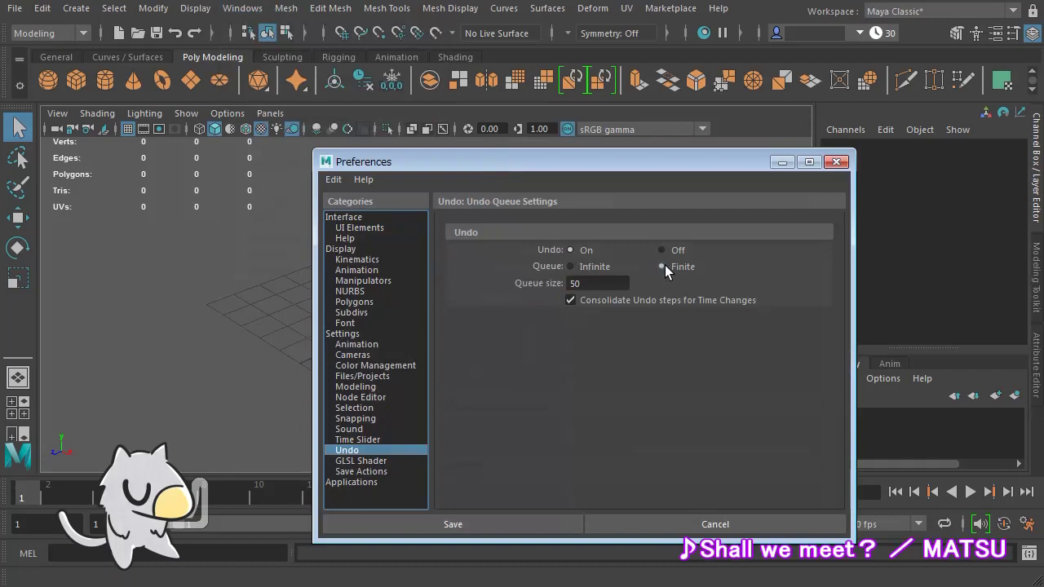
drag(613, 283, 536, 281)
text(200)
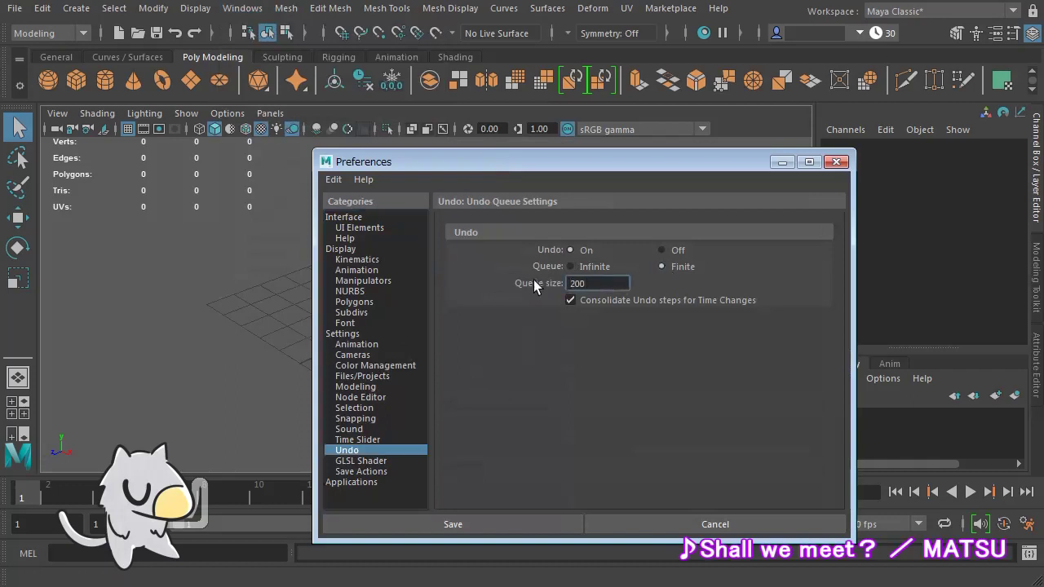
click(484, 524)
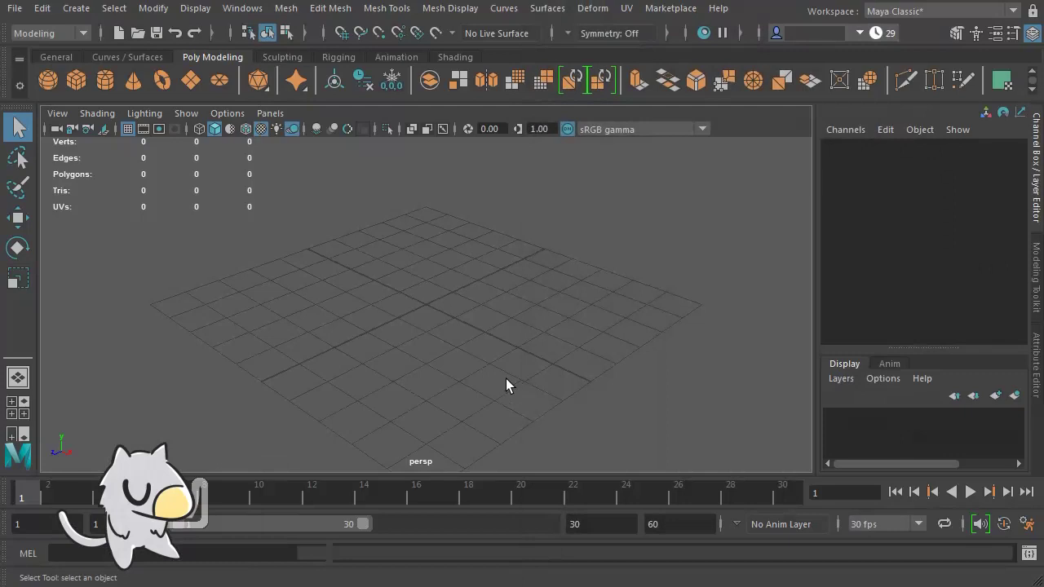
Add a polygon plane with polyPlane1 subdivisions set to 1 by 1, then open Hypershade
click(194, 84)
scroll(457, 325, up, 4)
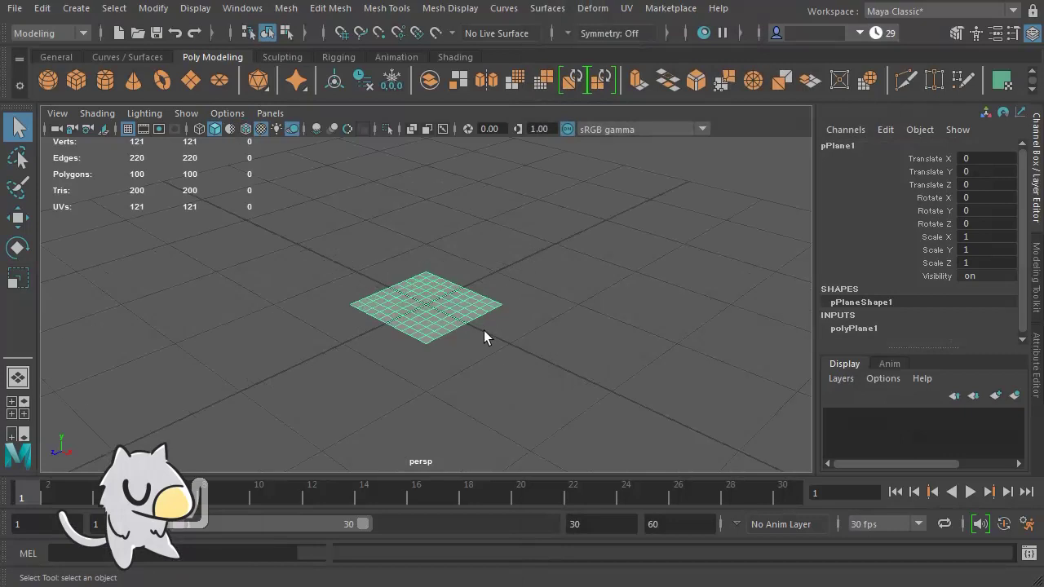
scroll(483, 331, up, 3)
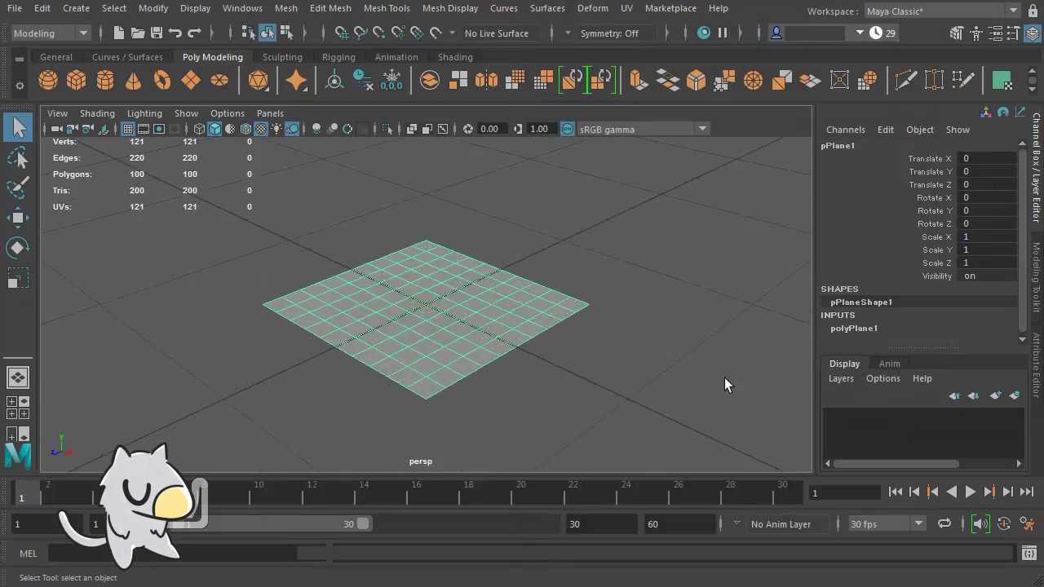
click(1037, 377)
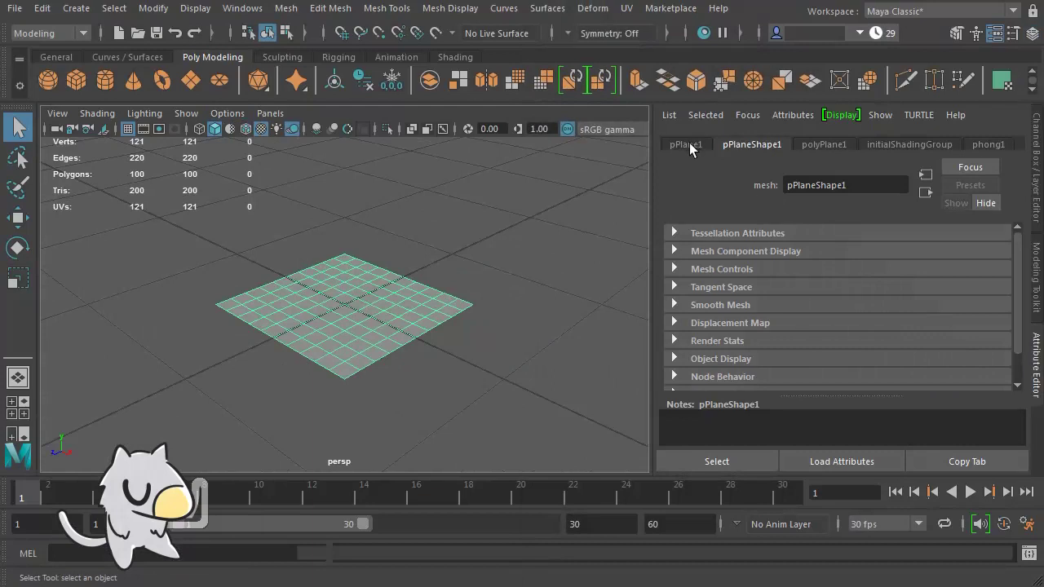
click(821, 146)
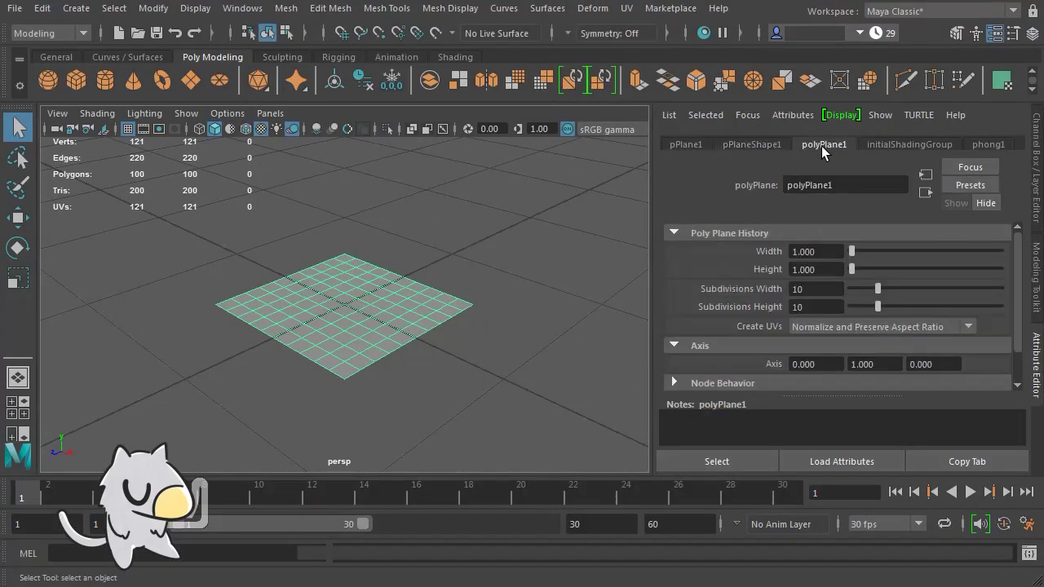
mouse_move(878, 289)
mouse_down()
mouse_move(838, 289)
mouse_move(867, 303)
mouse_move(837, 299)
mouse_up()
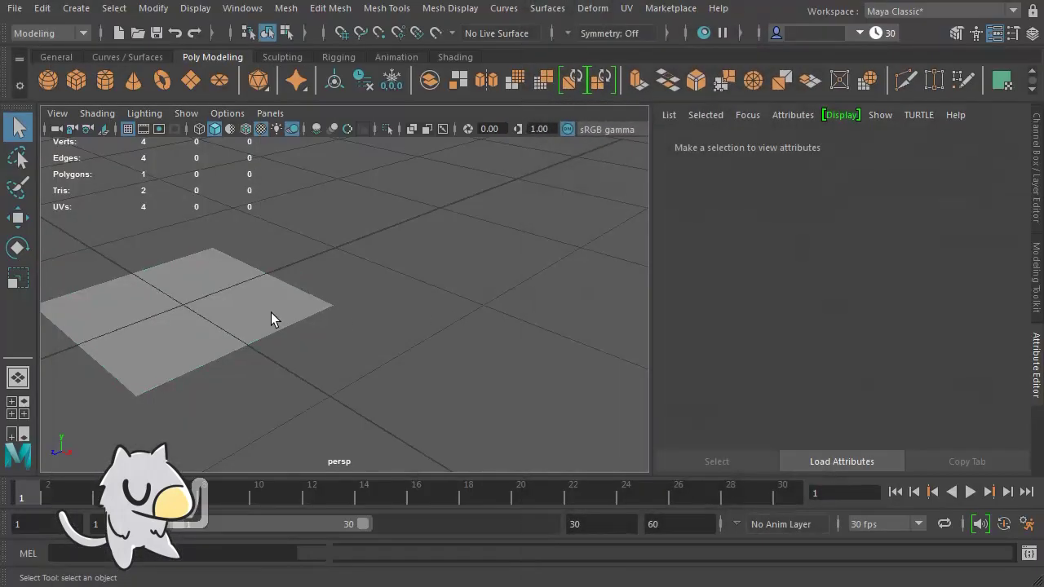
click(271, 312)
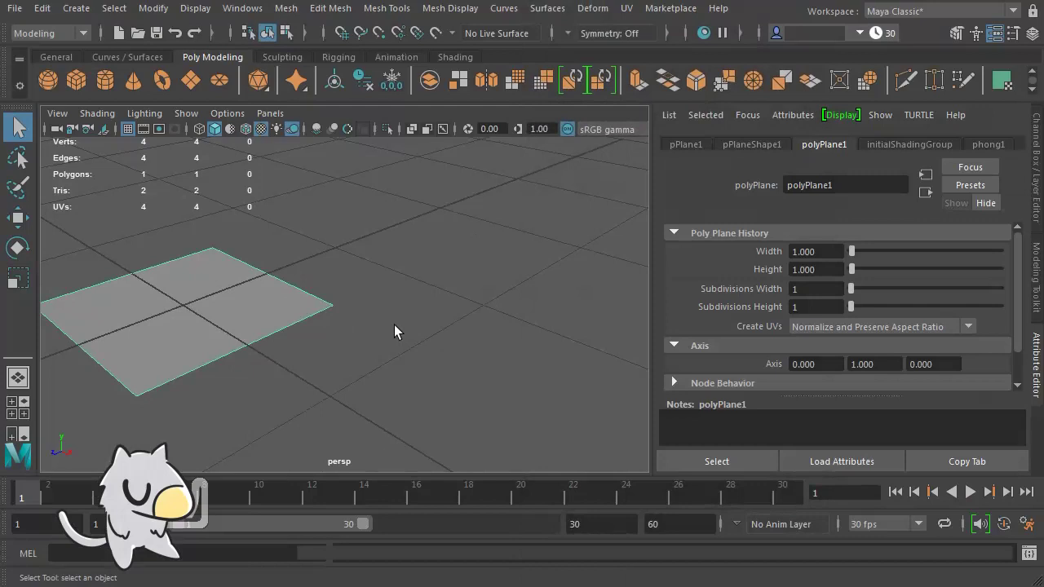
click(704, 32)
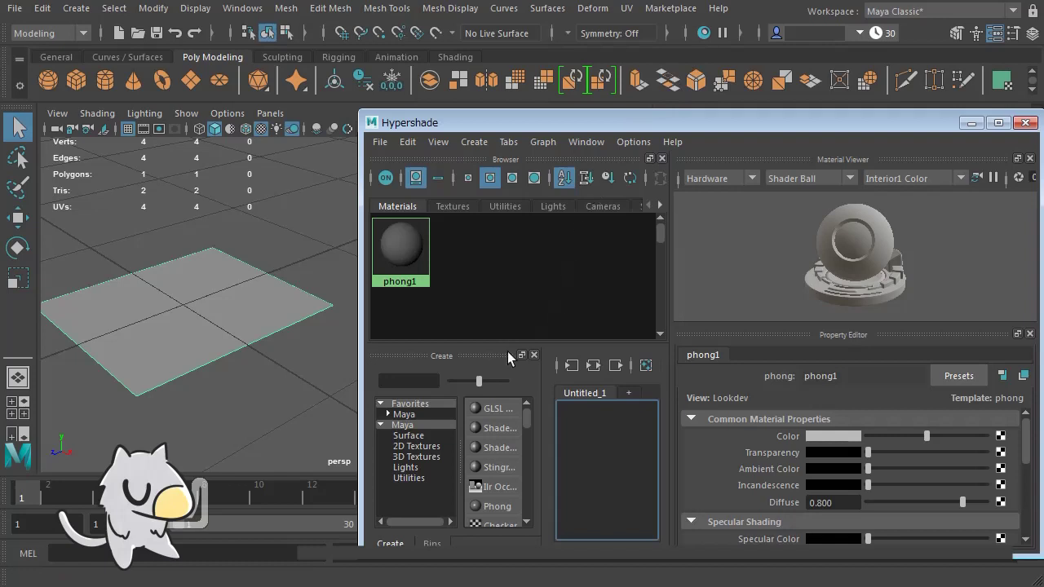
Create a new Phong material and rename it reference_01
click(410, 437)
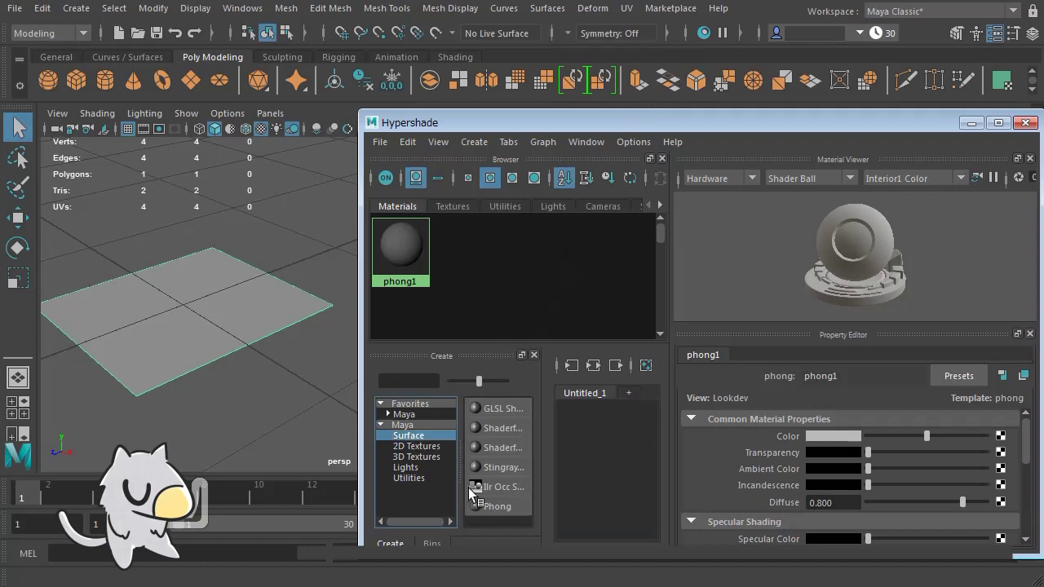
click(509, 508)
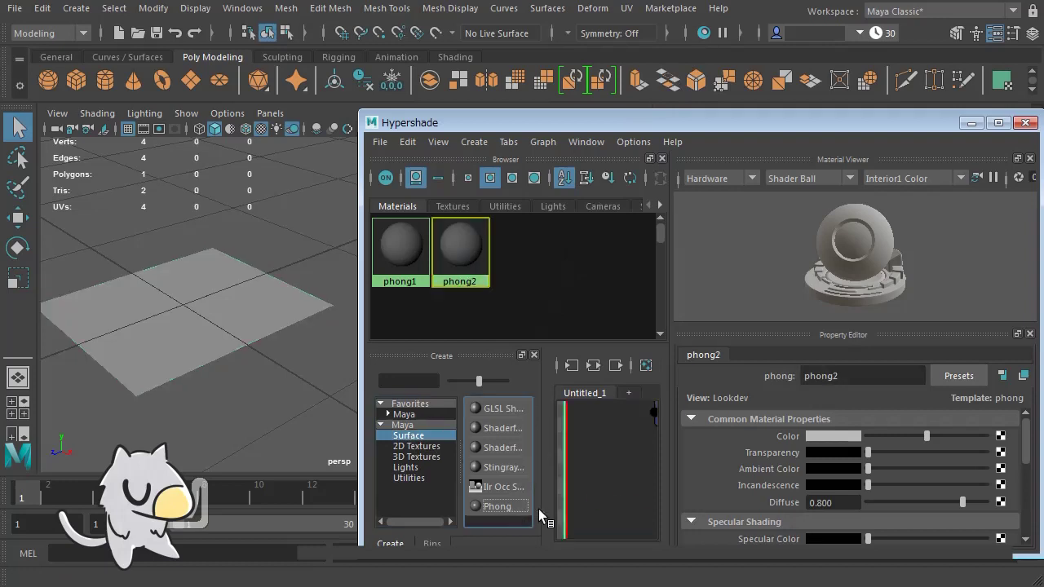
double_click(840, 376)
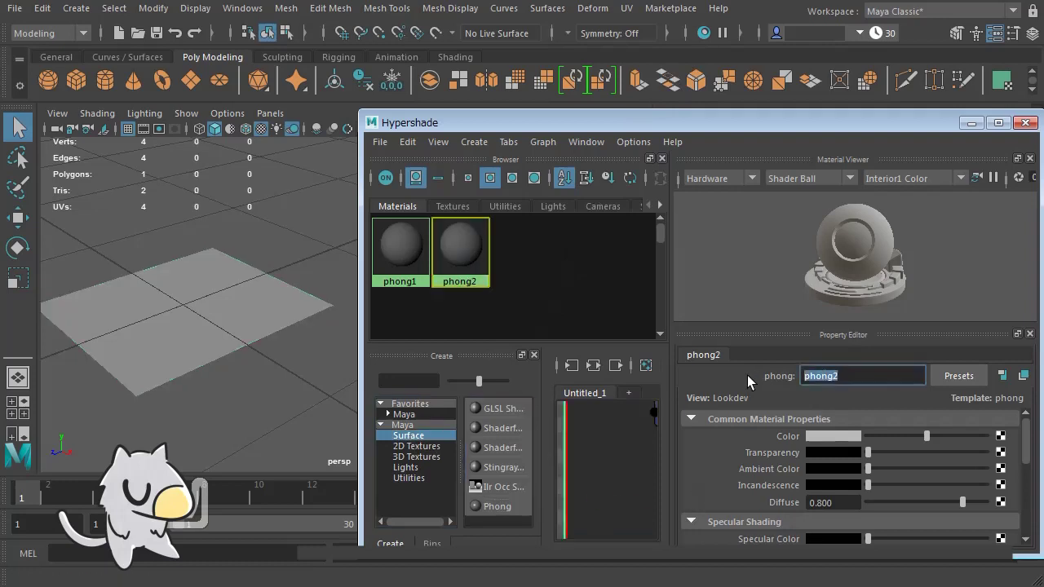
text(reference)
key(Return)
click(864, 375)
text(01)
key(Return)
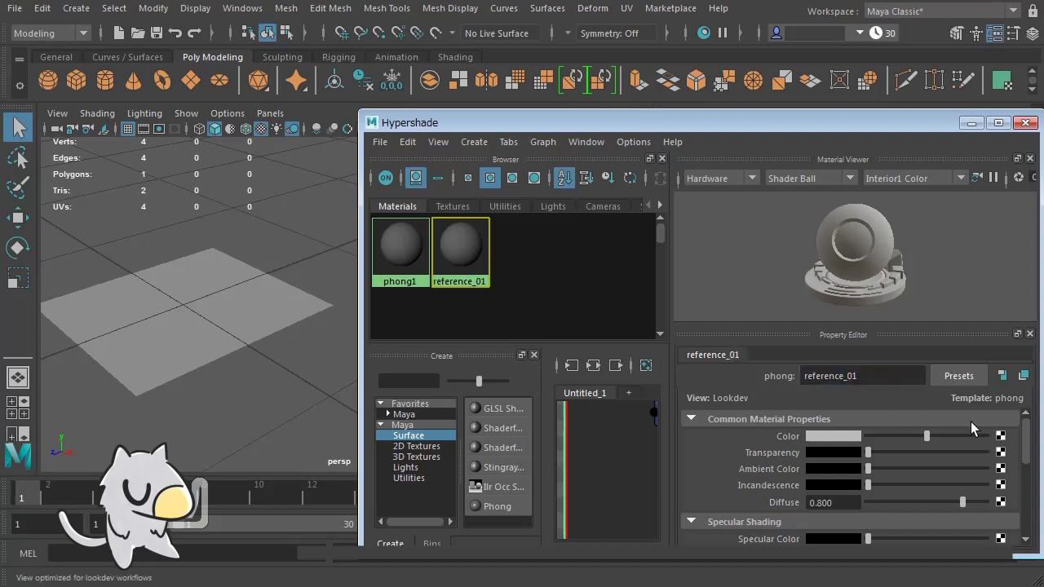
Map a File texture loading nt_face_01.jpg into the material's Color
click(1000, 437)
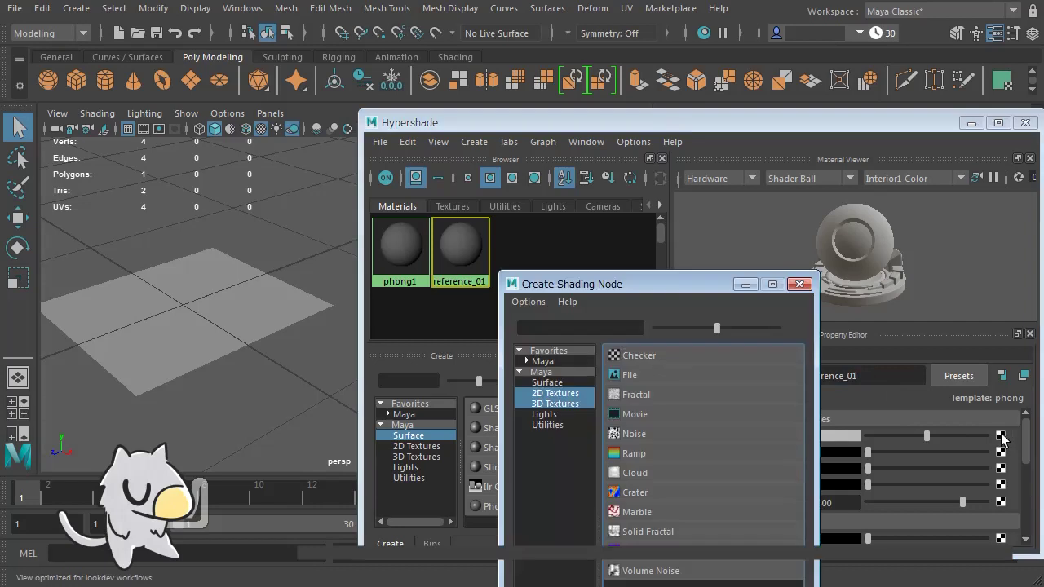
click(630, 375)
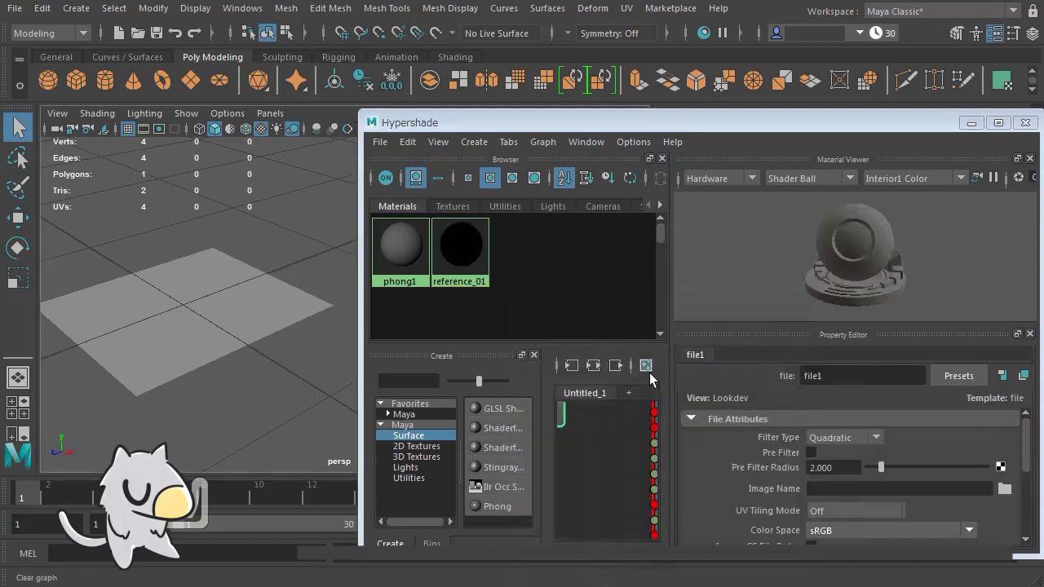
click(1004, 489)
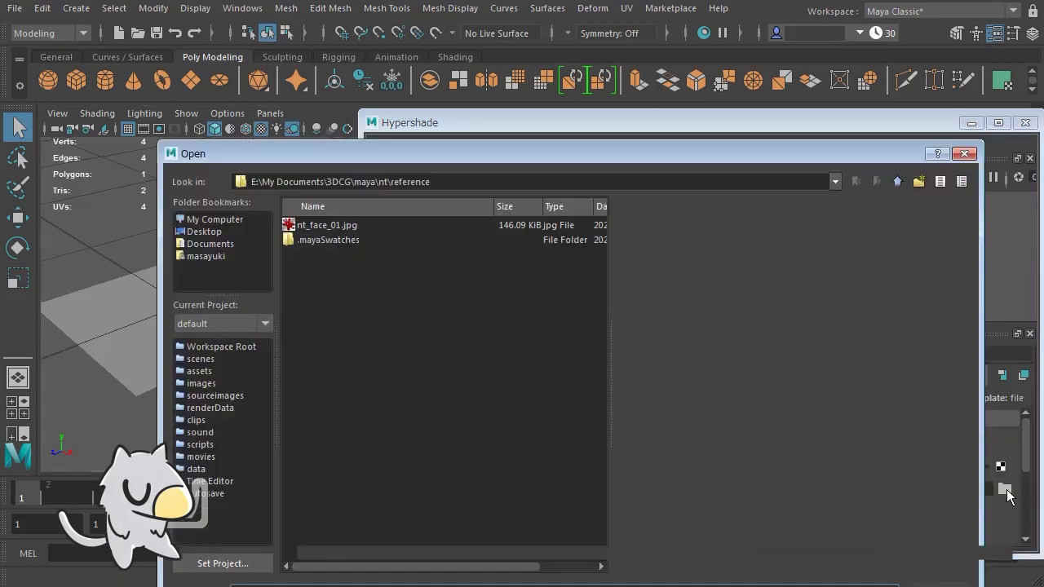
click(341, 226)
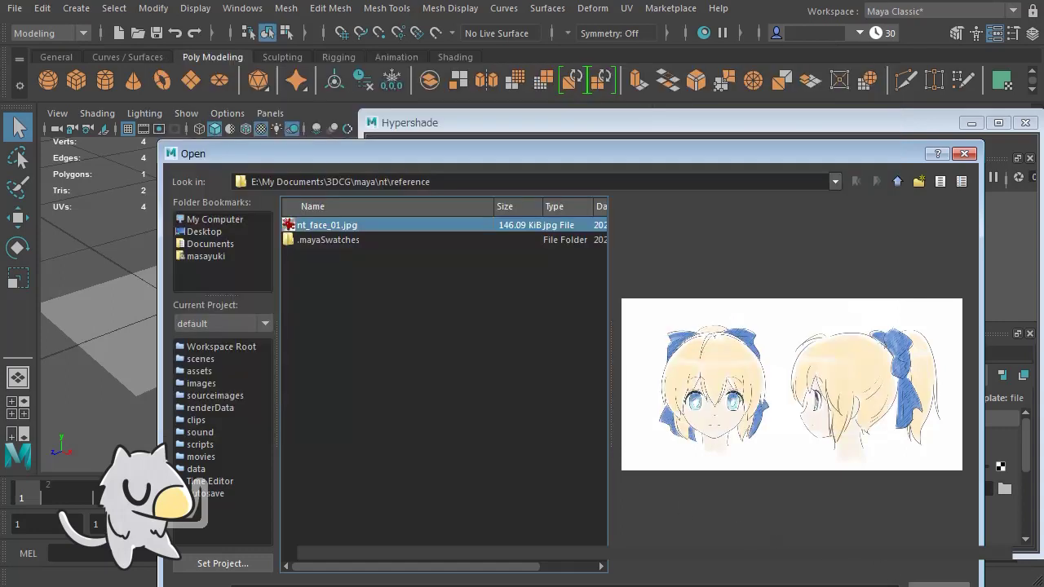
click(932, 583)
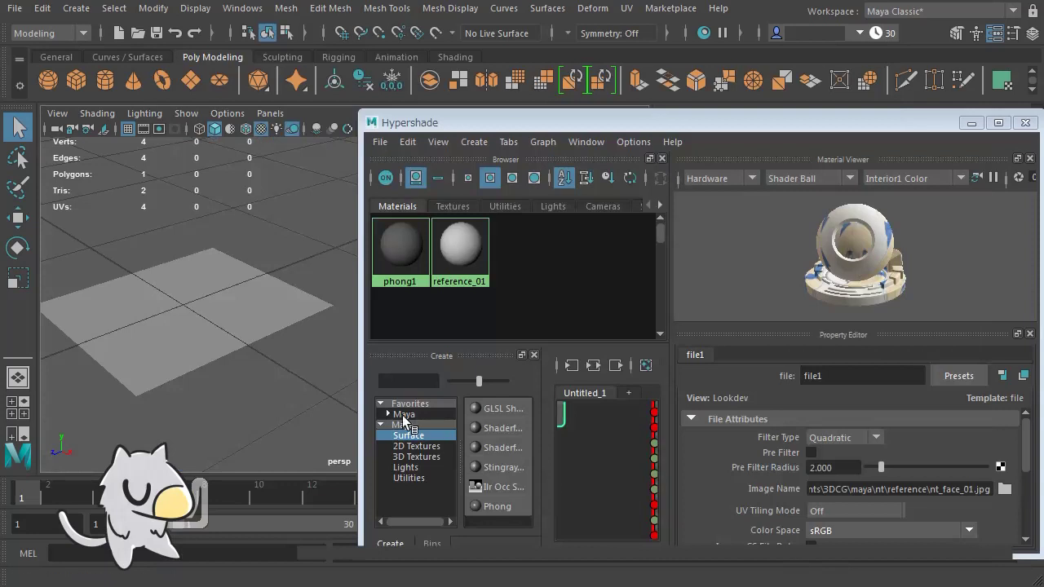
Assign reference_01 to the selected plane, close Hypershade, and turn the view toward the plane
click(243, 293)
right_click(462, 248)
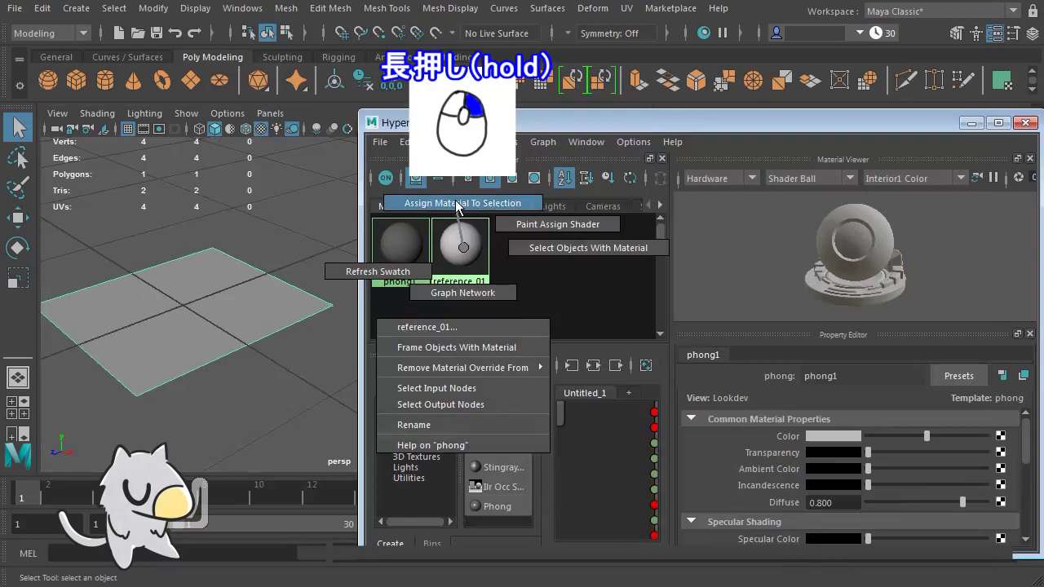
right_drag(462, 248, 455, 205)
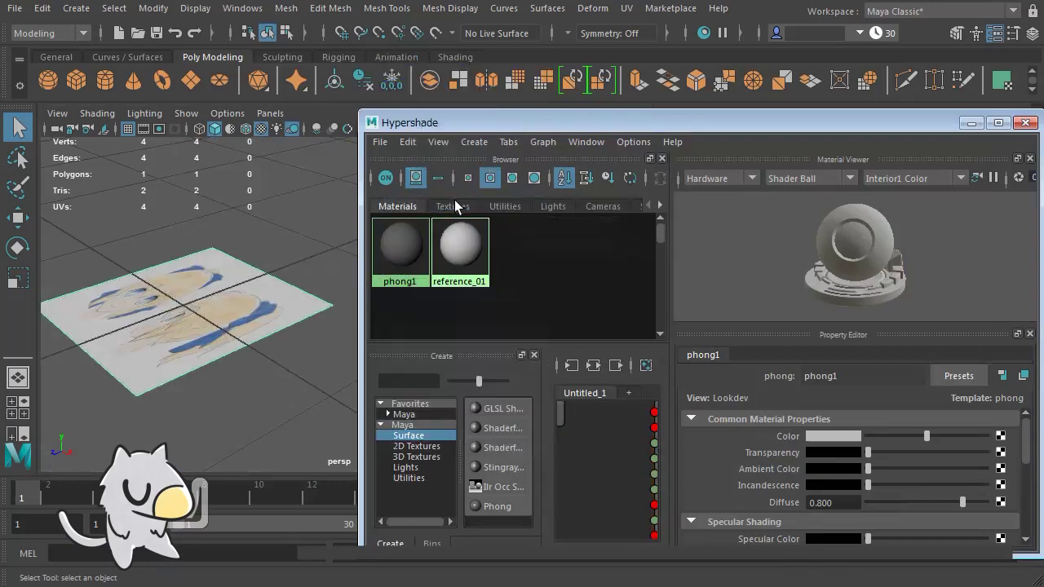
click(1025, 123)
mouse_move(436, 288)
alt+mouse_down()
mouse_move(464, 348)
mouse_move(485, 277)
mouse_move(449, 259)
mouse_move(470, 276)
alt+mouse_up()
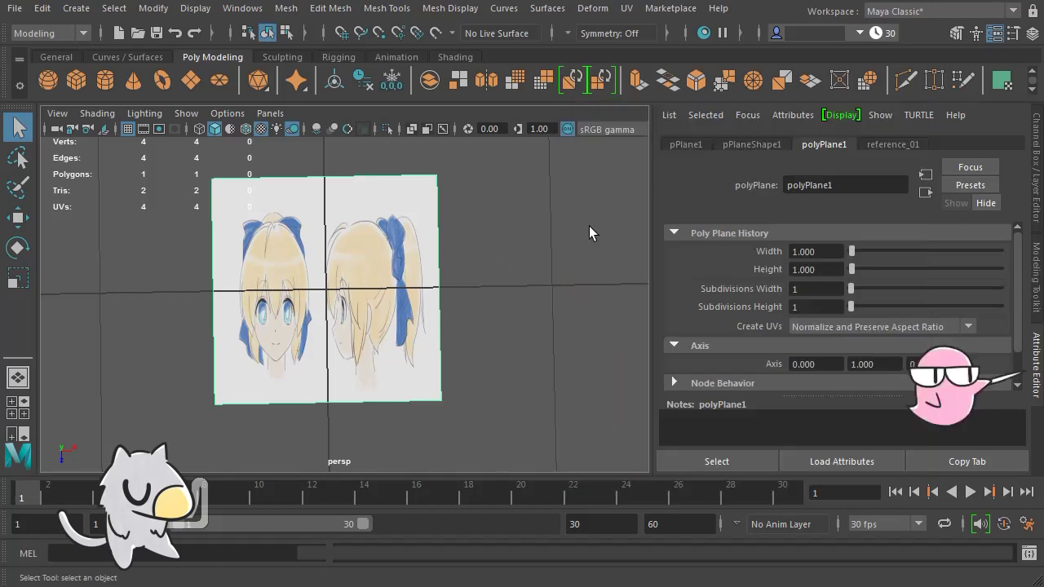
Set the pPlane1 Scale X to 1.254 and Scale Z to 0.633
click(694, 144)
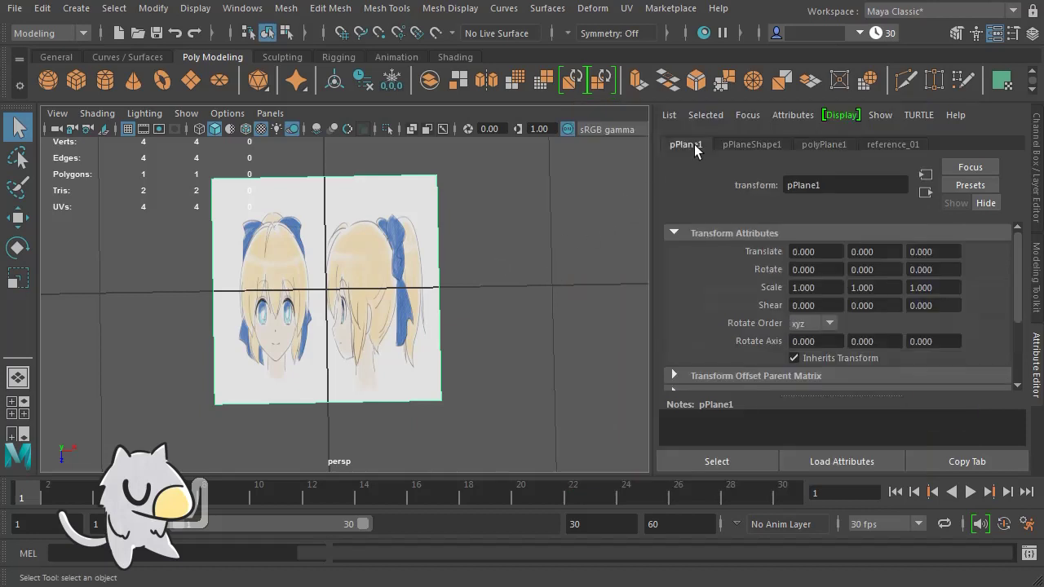
click(825, 288)
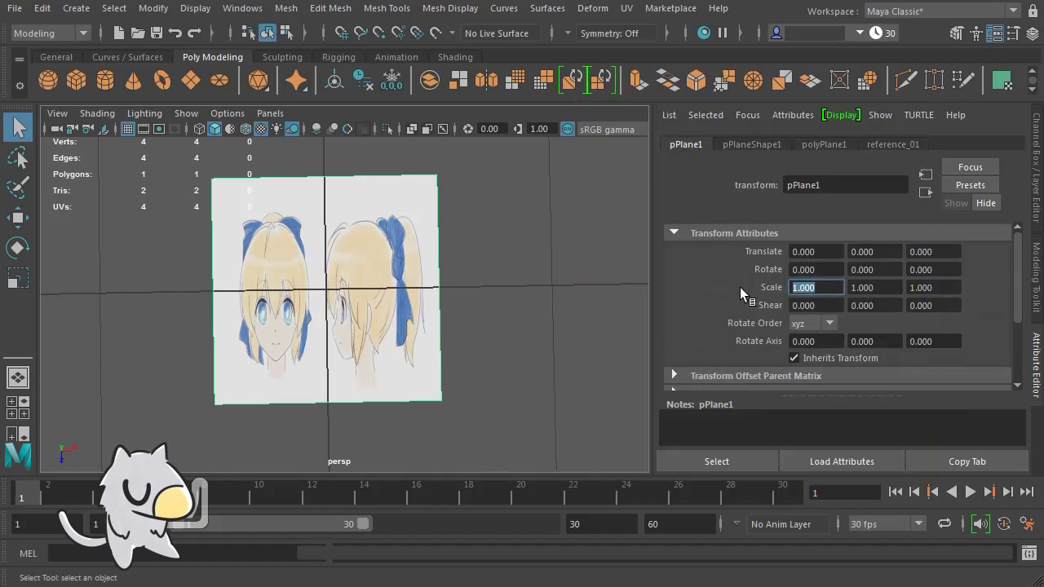
text(1.)
text(254)
key(Return)
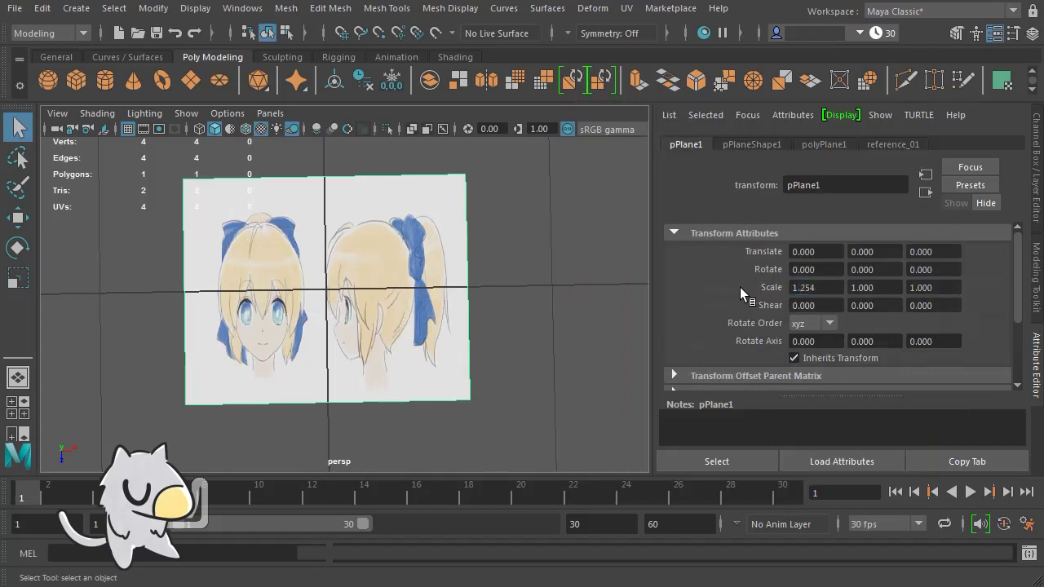
click(937, 287)
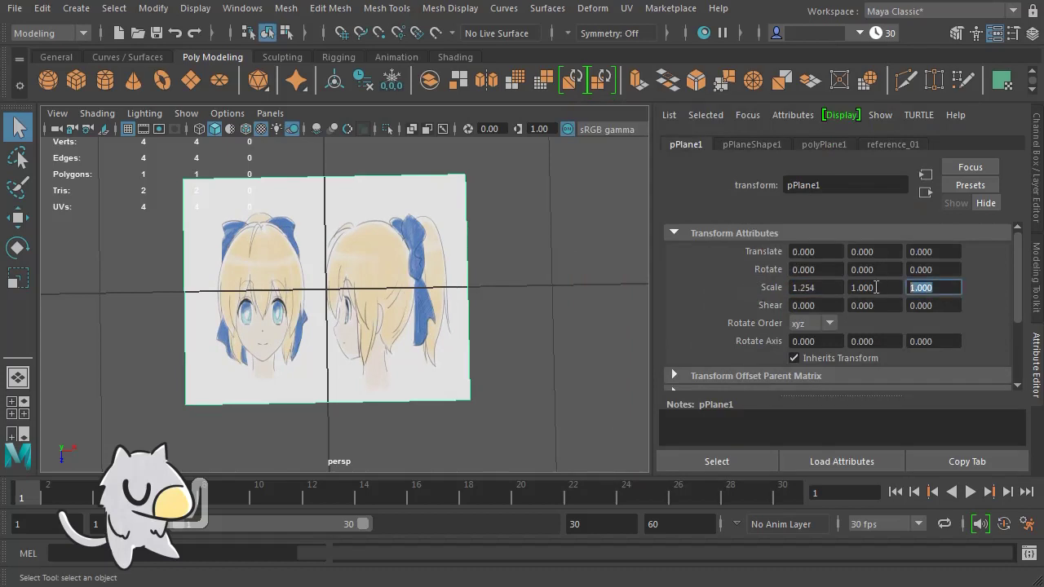
text(0)
text(.633)
key(Return)
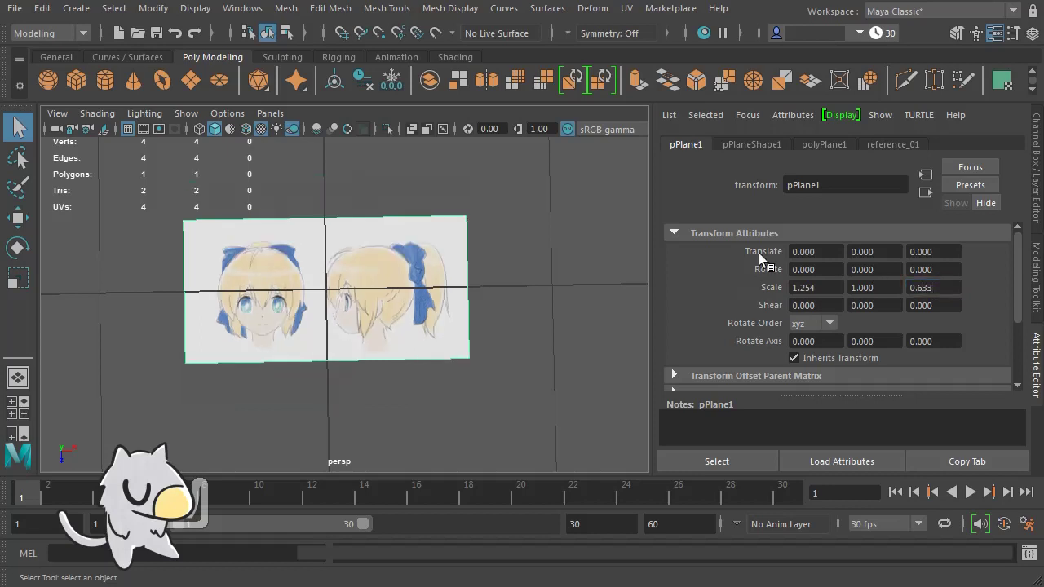
alt+drag(508, 326, 517, 323)
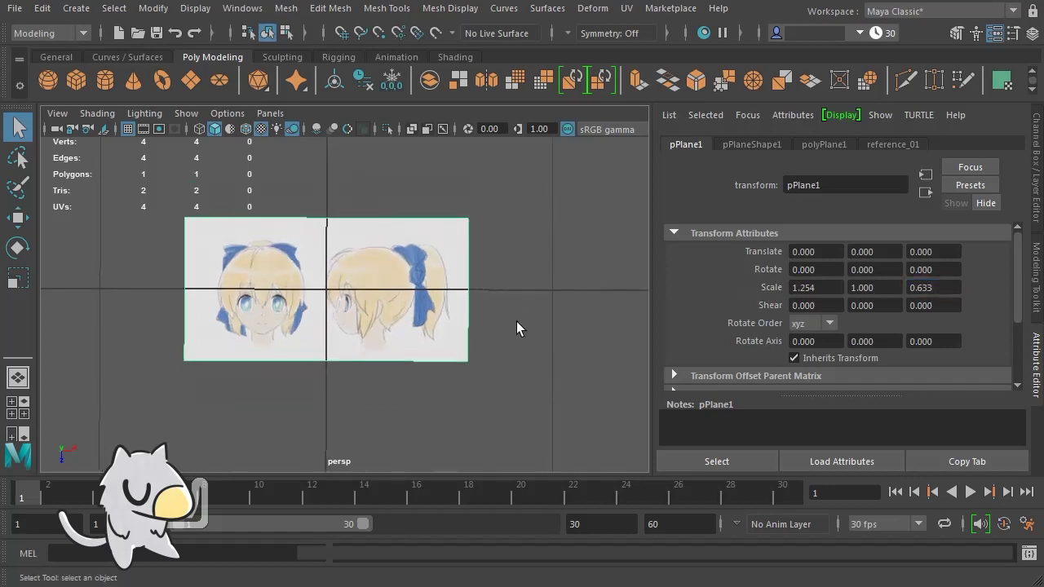
scroll(534, 330, up, 2)
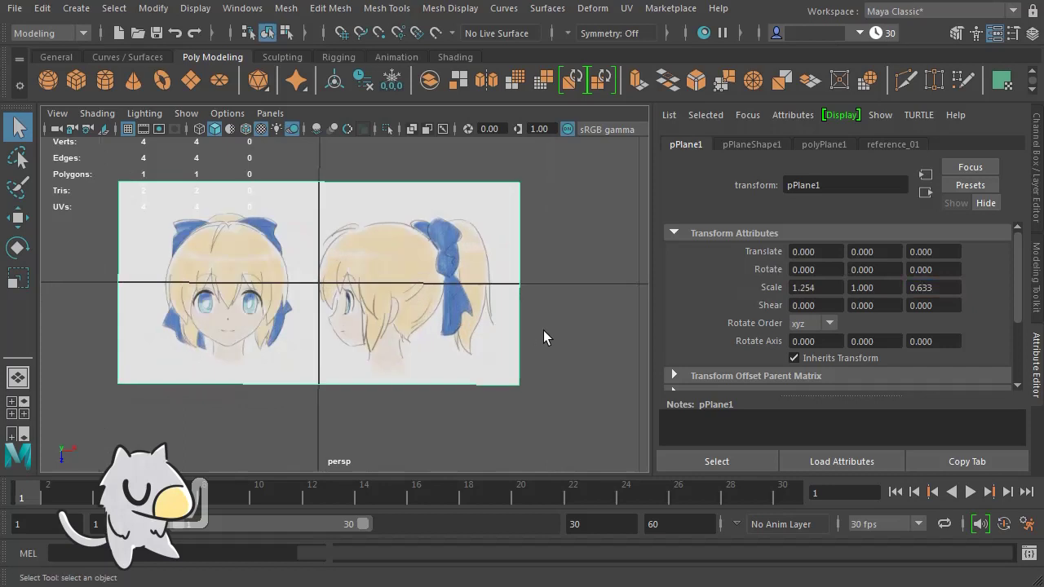
Zoom out and orbit down to see the reference plane lying flat on the grid
scroll(542, 330, up, 2)
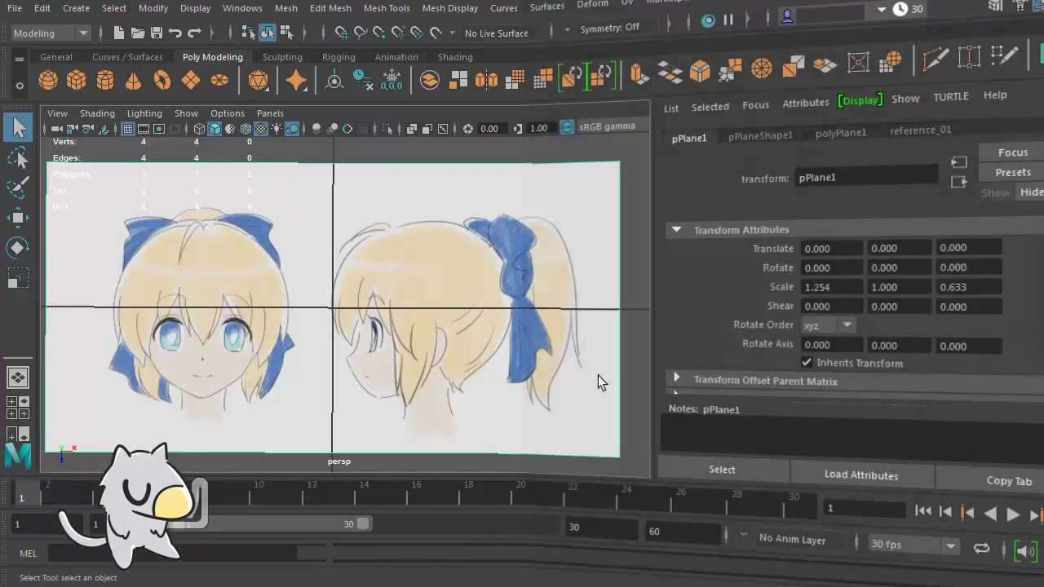
scroll(599, 381, down, 4)
scroll(601, 377, down, 3)
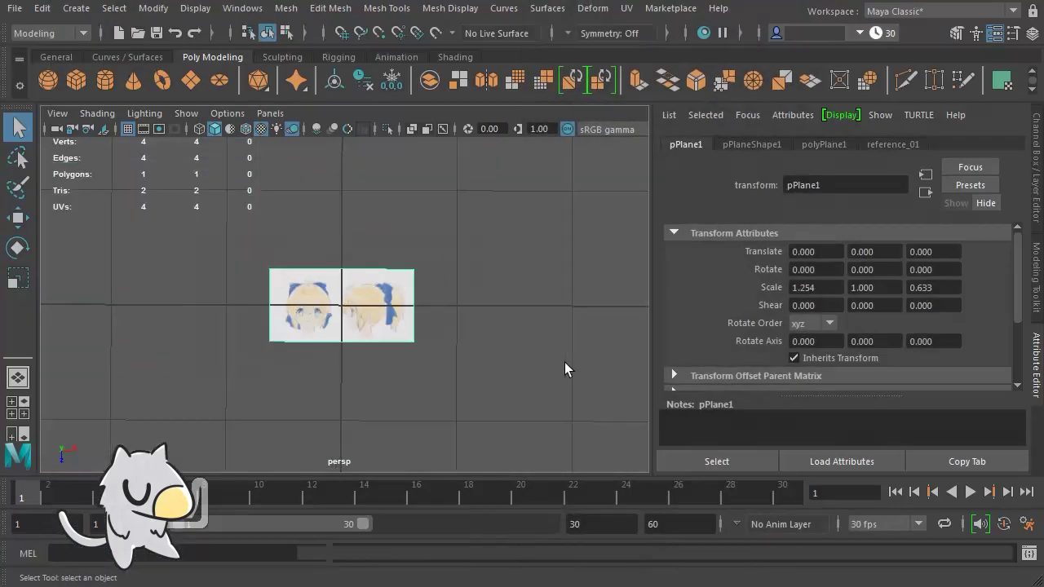
mouse_move(421, 396)
alt+mouse_down()
mouse_move(407, 296)
mouse_move(419, 301)
alt+mouse_up()
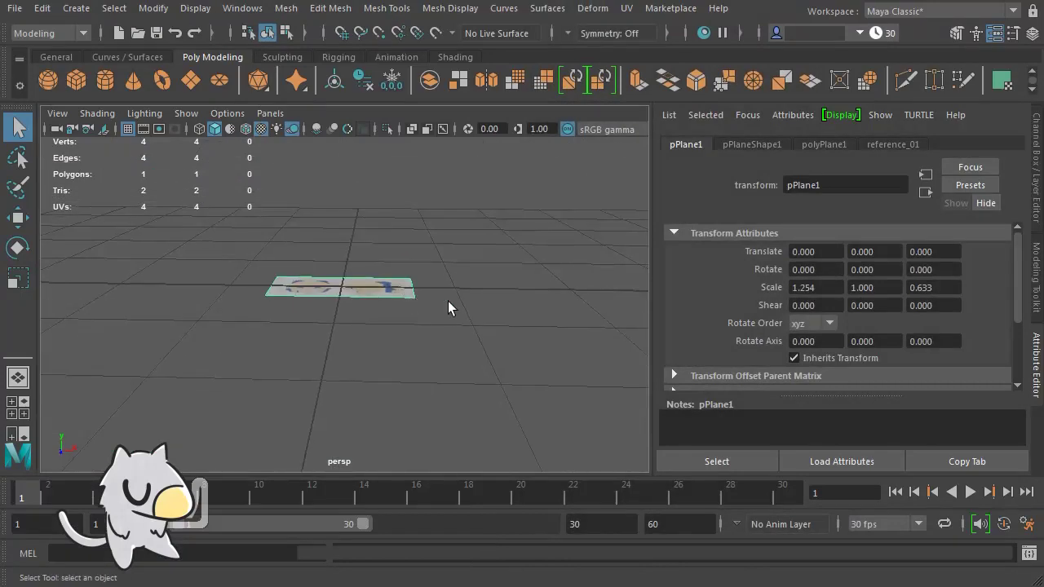
alt+drag(499, 308, 489, 291)
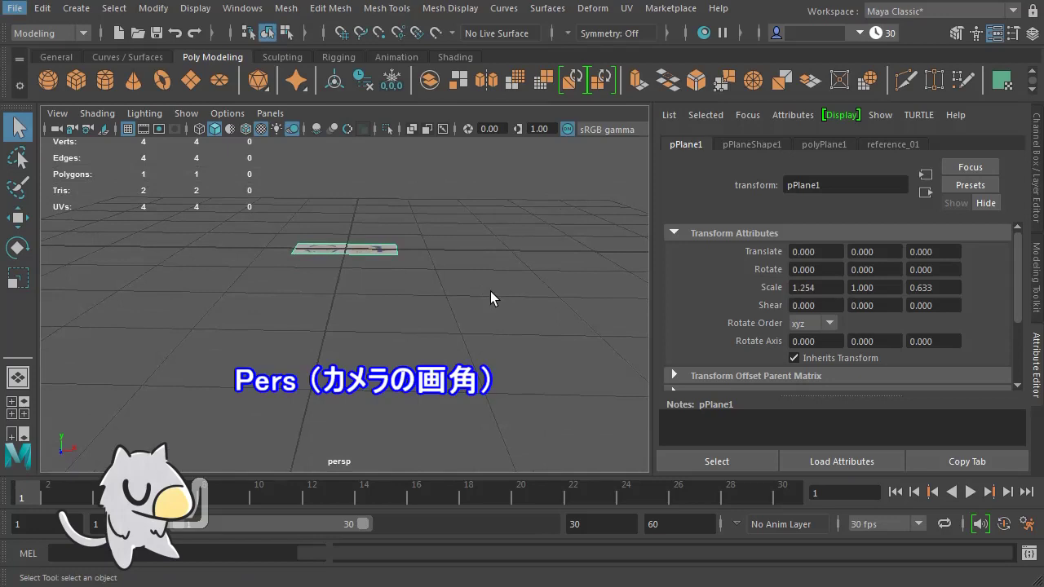
Give the perspShape camera a focal length of 1000, then re-frame the plane
click(55, 135)
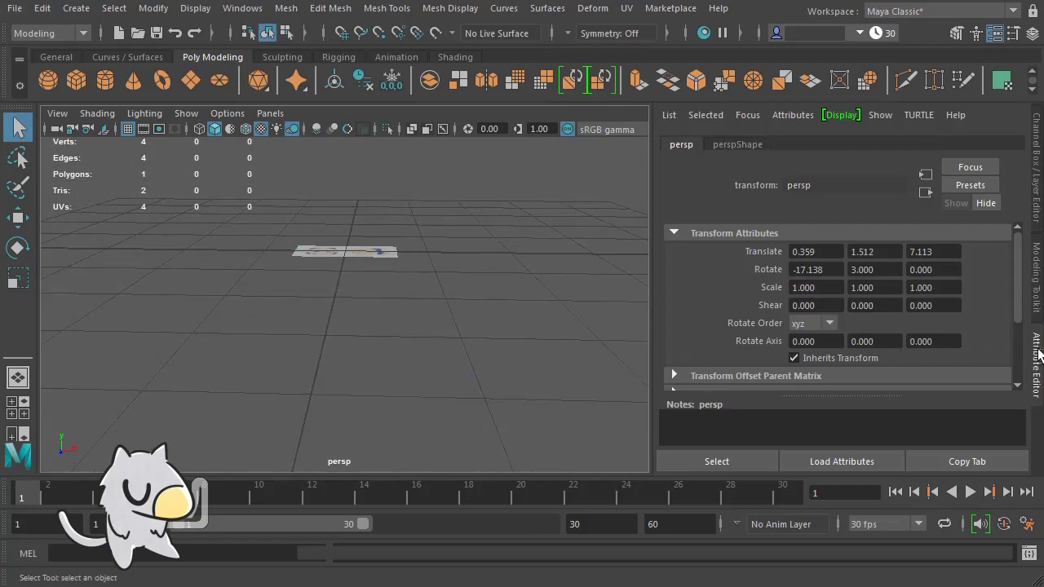
click(742, 147)
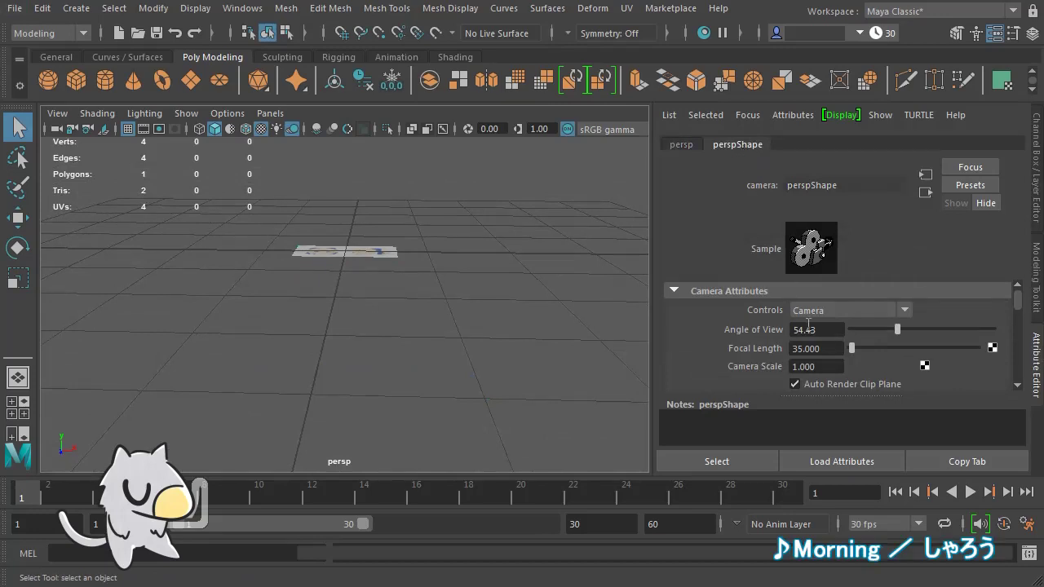
click(823, 349)
text(1000)
key(Return)
scroll(389, 324, down, 3)
scroll(391, 324, down, 4)
alt+middle_drag(390, 296, 423, 347)
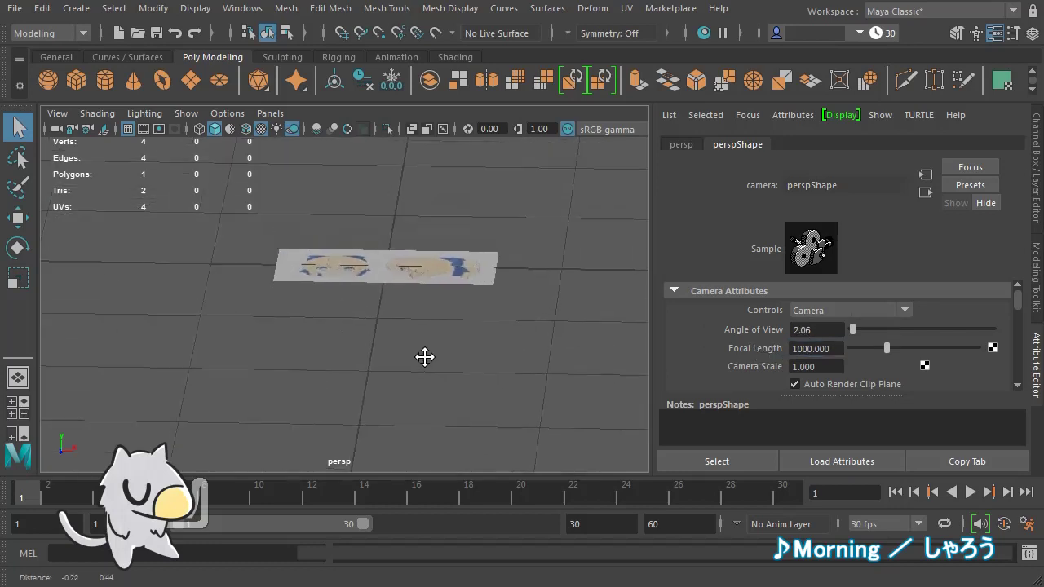
mouse_move(443, 361)
alt+mouse_down()
mouse_move(425, 336)
mouse_move(455, 333)
mouse_move(315, 319)
mouse_move(280, 302)
alt+mouse_up()
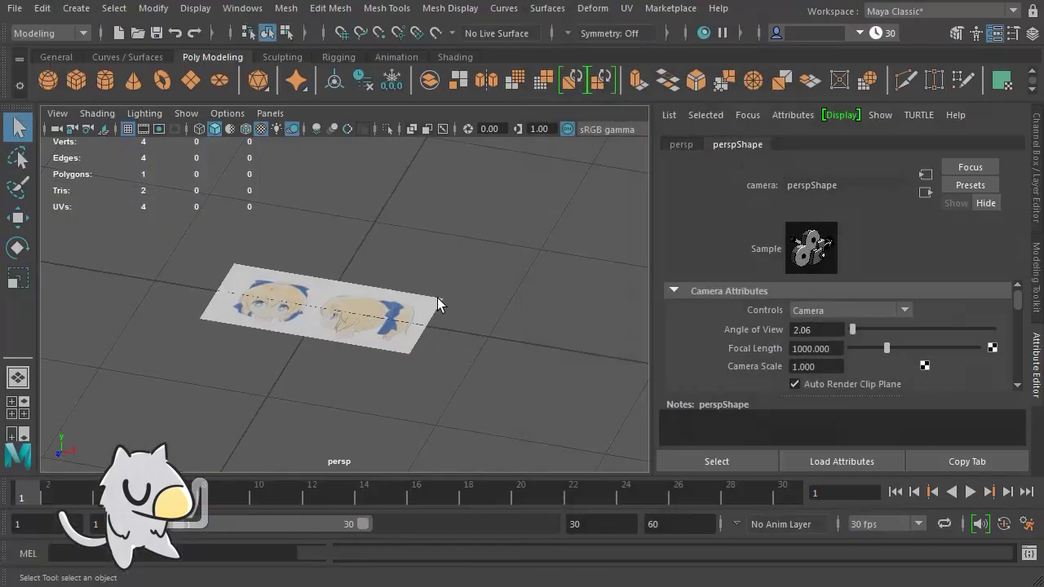
Frame the textured plane from a top-down angle and open the Modeling Toolkit
click(418, 315)
key(f)
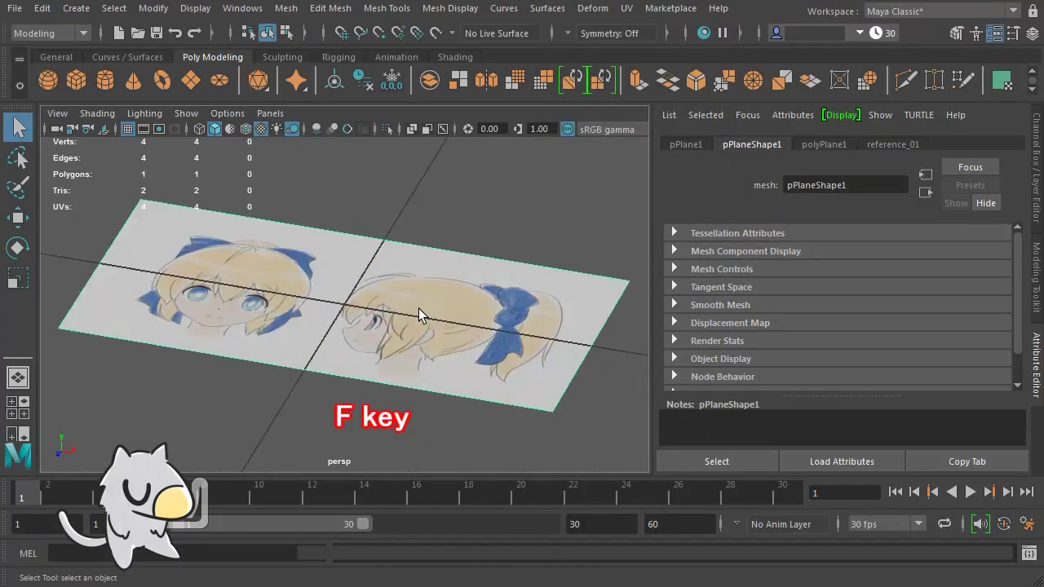
mouse_move(343, 278)
alt+mouse_down()
mouse_move(372, 302)
mouse_move(621, 255)
alt+mouse_up()
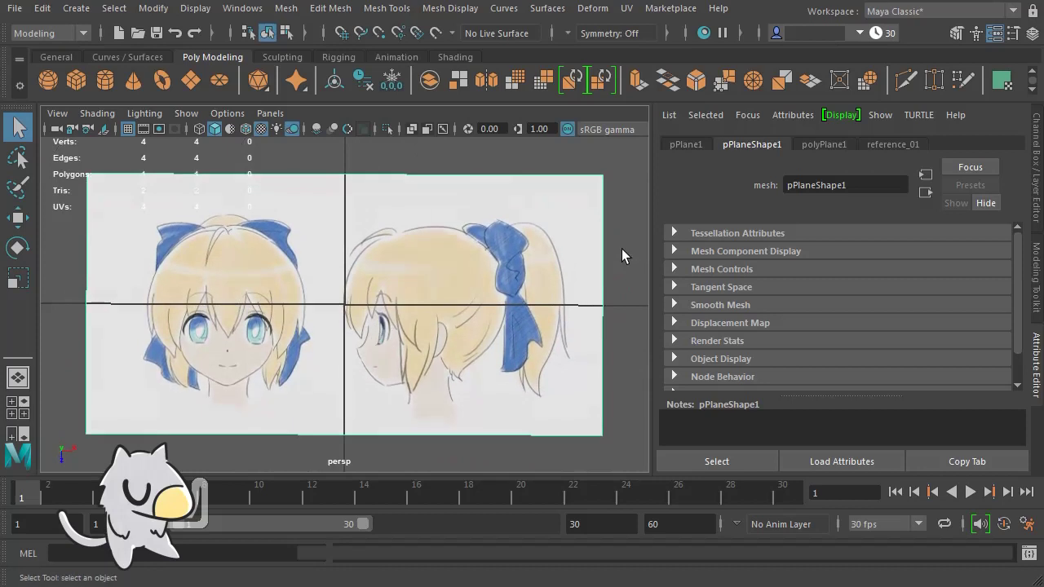
scroll(621, 255, down, 3)
scroll(622, 256, down, 2)
mouse_move(570, 348)
alt+mouse_down()
mouse_move(498, 340)
mouse_move(615, 276)
mouse_move(517, 362)
mouse_move(489, 354)
mouse_move(533, 362)
alt+mouse_up()
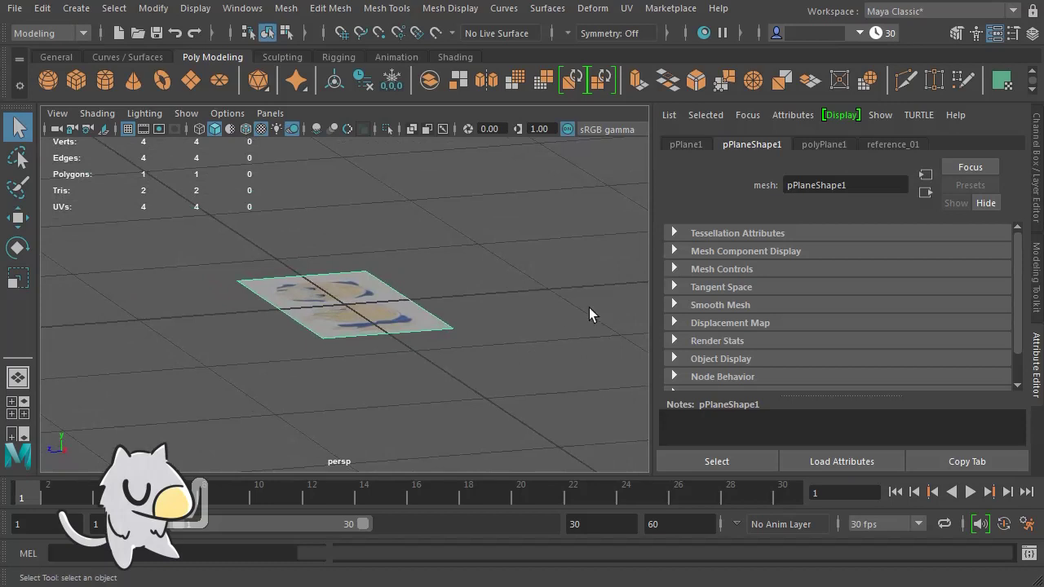
click(955, 35)
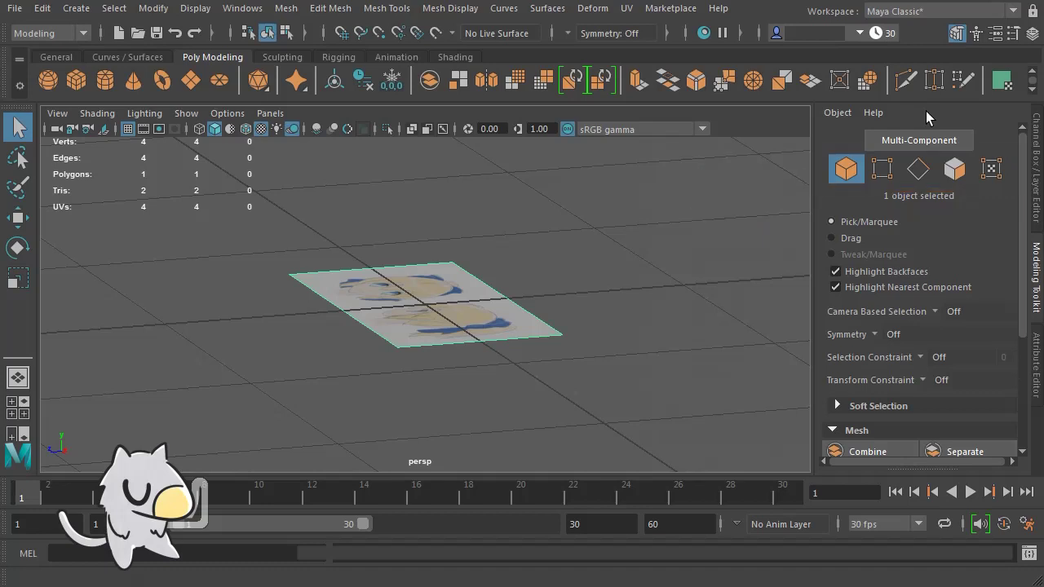
Set rotate snapping to Absolute 15° and rotate the plane's vertices 90° to stand upright
ctrl+click(883, 168)
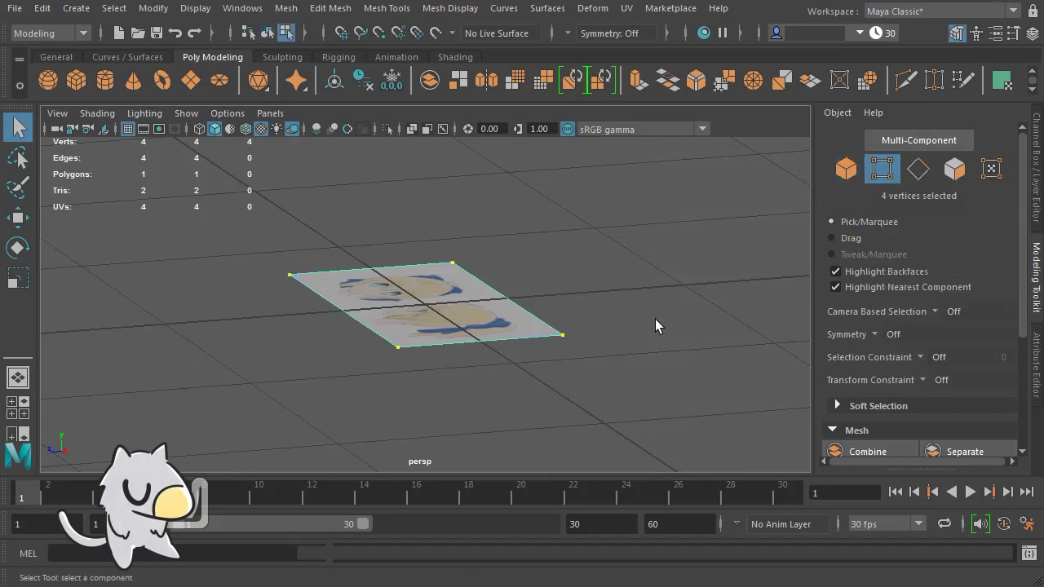
alt+drag(668, 301, 637, 296)
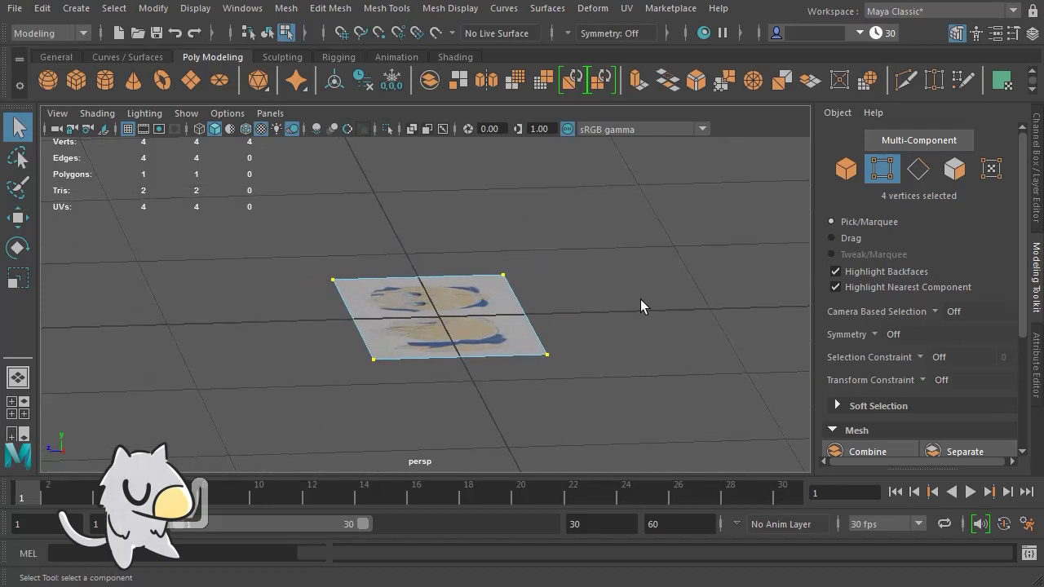
double_click(18, 249)
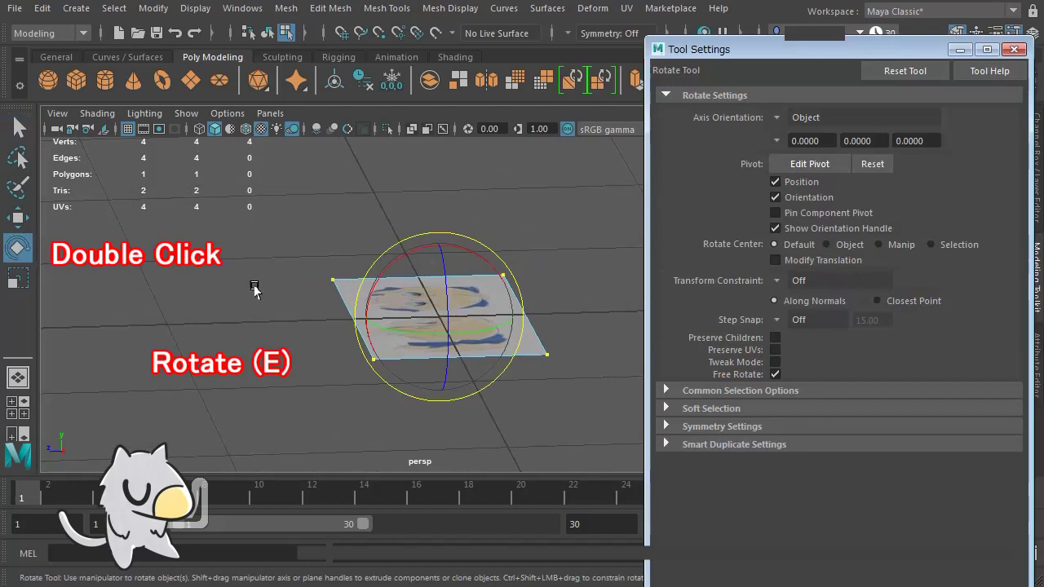
click(775, 320)
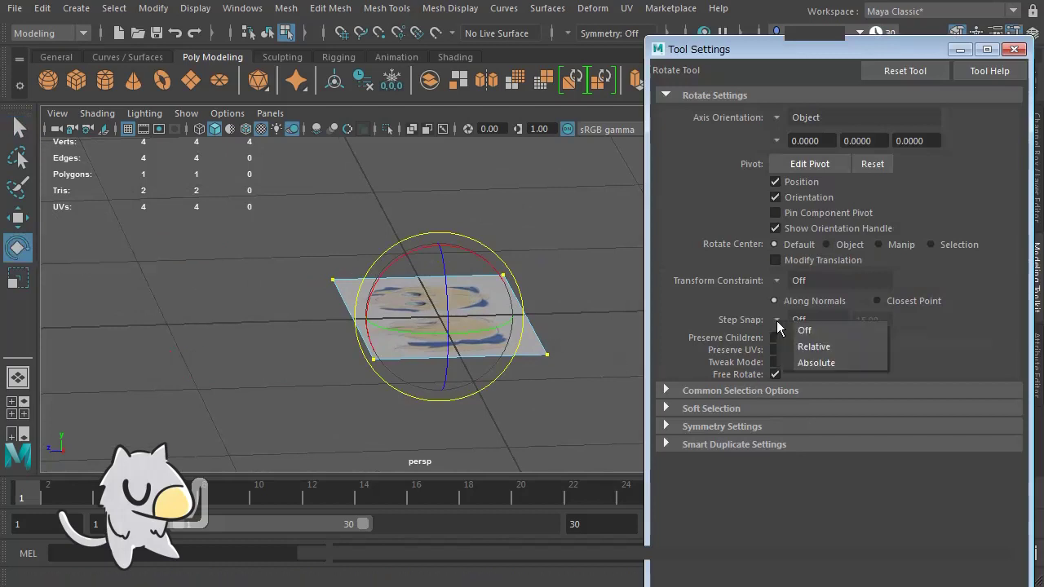
click(809, 363)
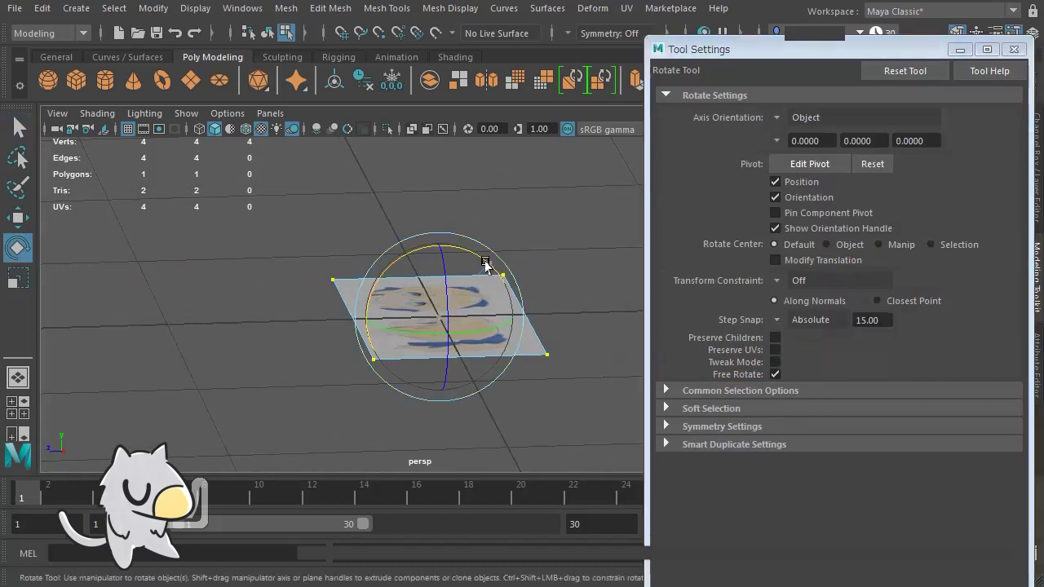
drag(484, 263, 387, 249)
alt+drag(561, 358, 542, 346)
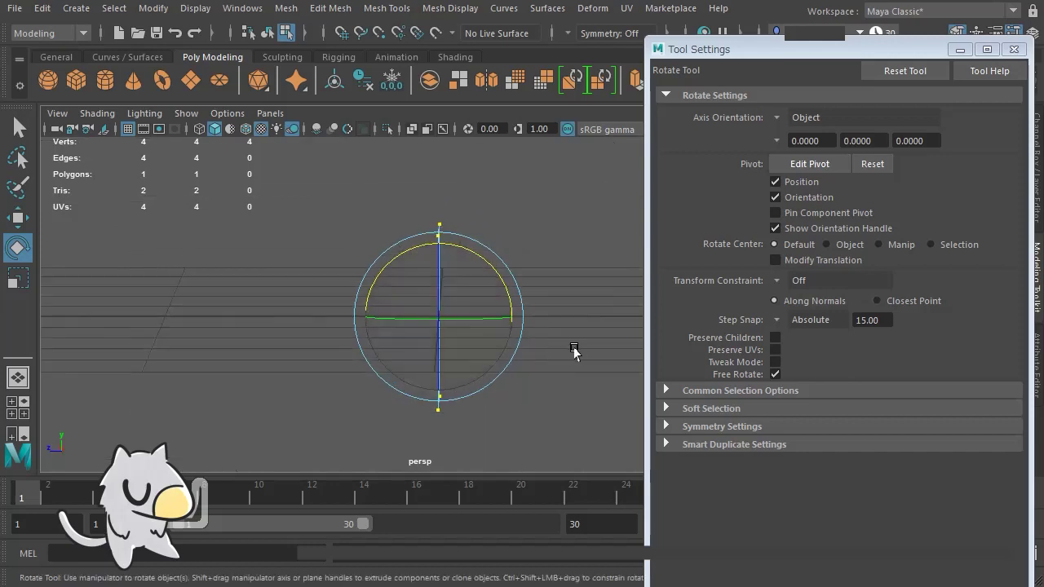
mouse_move(282, 368)
alt+mouse_down()
mouse_move(353, 353)
mouse_move(434, 385)
mouse_move(472, 366)
alt+mouse_up()
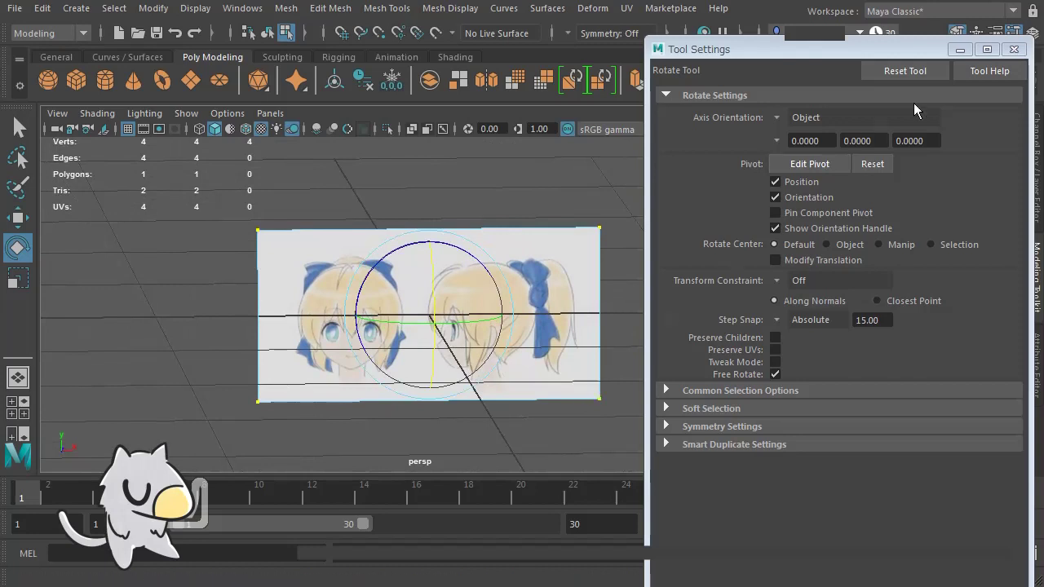
click(1013, 48)
mouse_move(711, 273)
alt+mouse_down()
mouse_move(584, 284)
mouse_move(608, 281)
alt+mouse_up()
Move the upright plane up along Y above the grid and view it front-on
key(w)
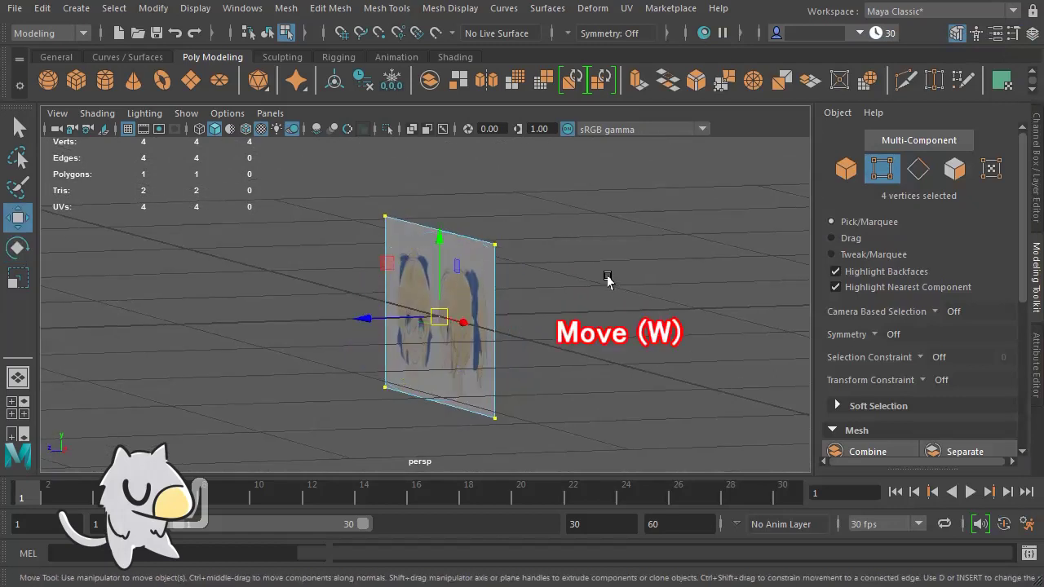
drag(432, 248, 434, 150)
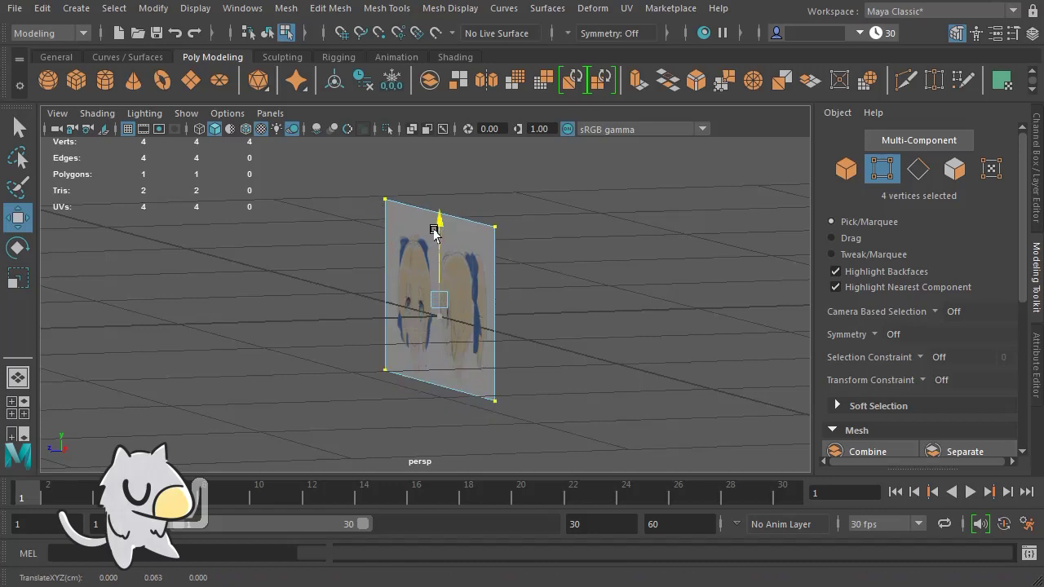
mouse_move(598, 269)
alt+mouse_down()
mouse_move(576, 302)
mouse_move(587, 291)
alt+mouse_up()
alt+right_drag(587, 291, 723, 291)
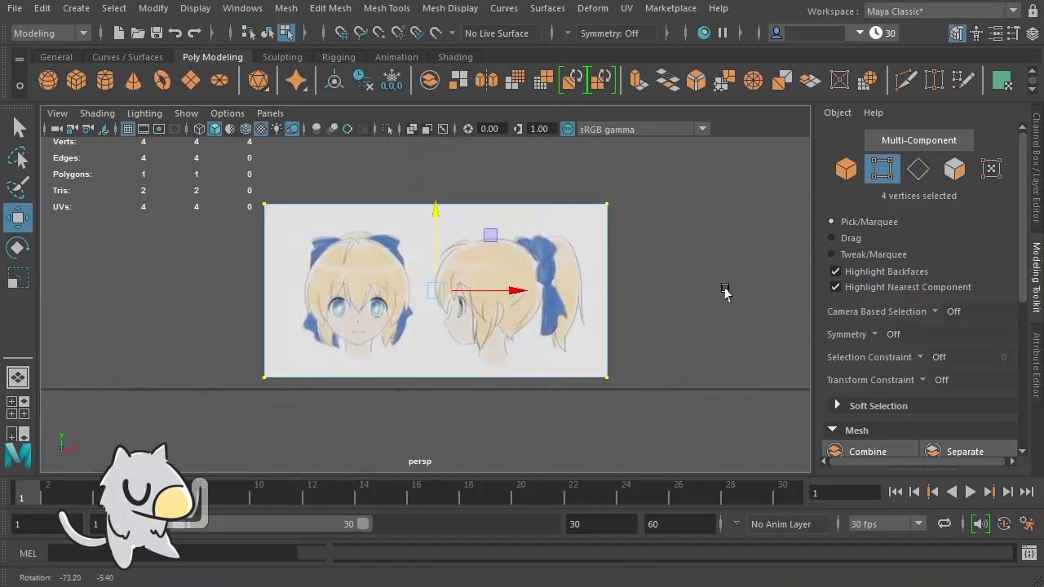
alt+drag(722, 291, 683, 319)
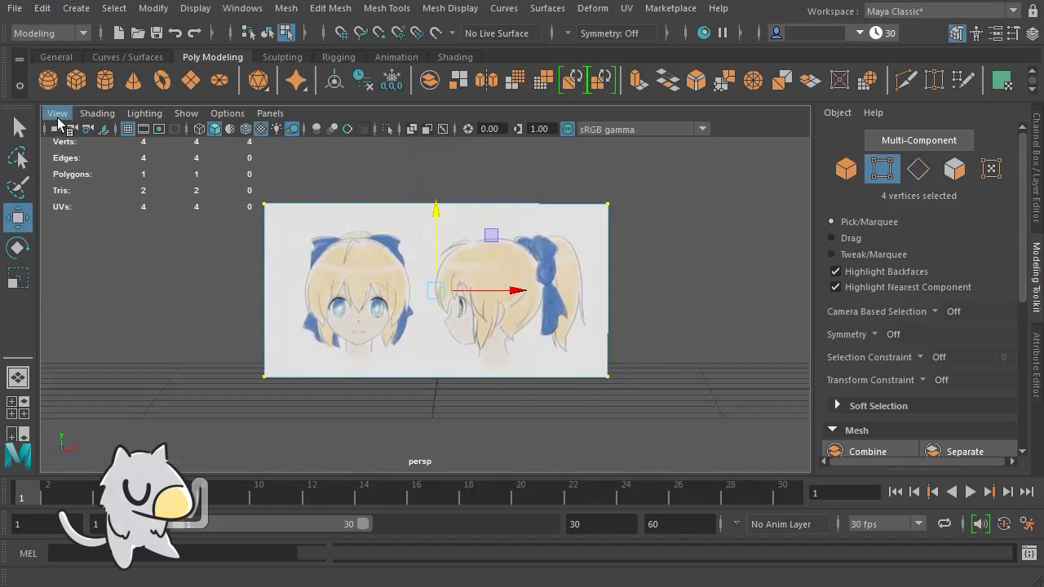
Tear off View Along Axis as a floating window and try the -Z, Z and -X views
click(58, 116)
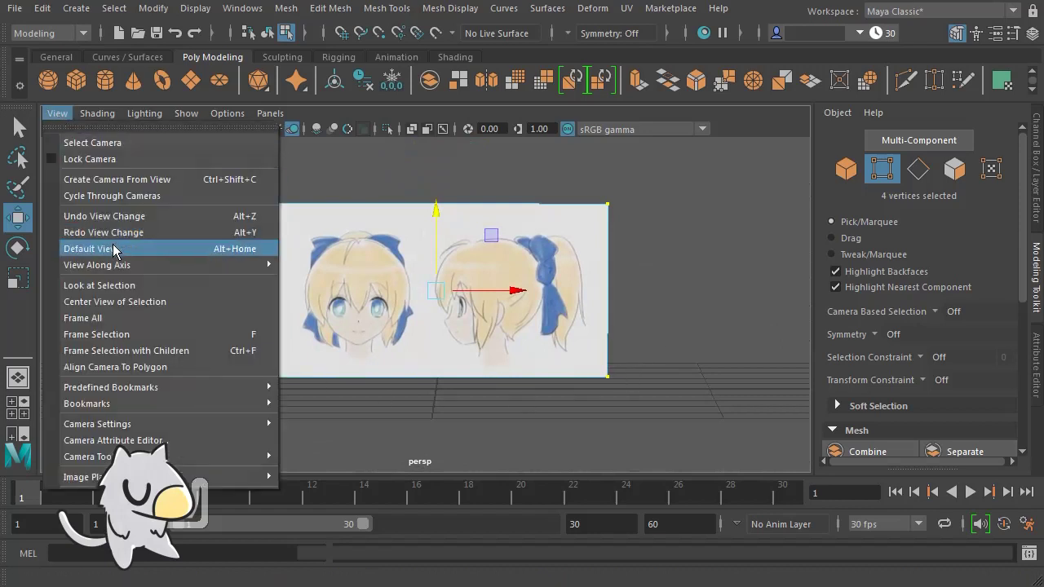
mouse_move(122, 265)
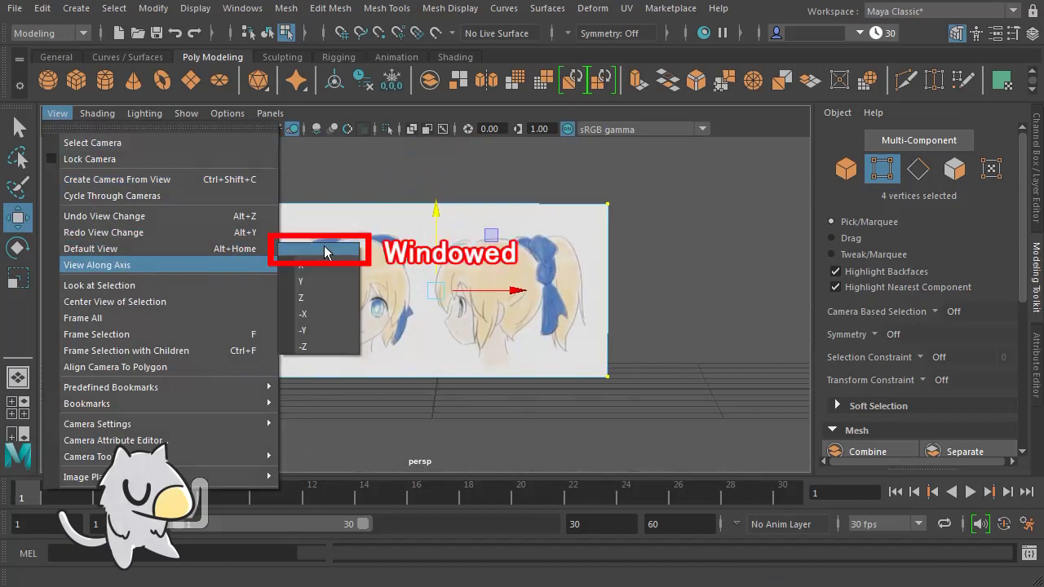
click(324, 245)
drag(332, 235, 116, 359)
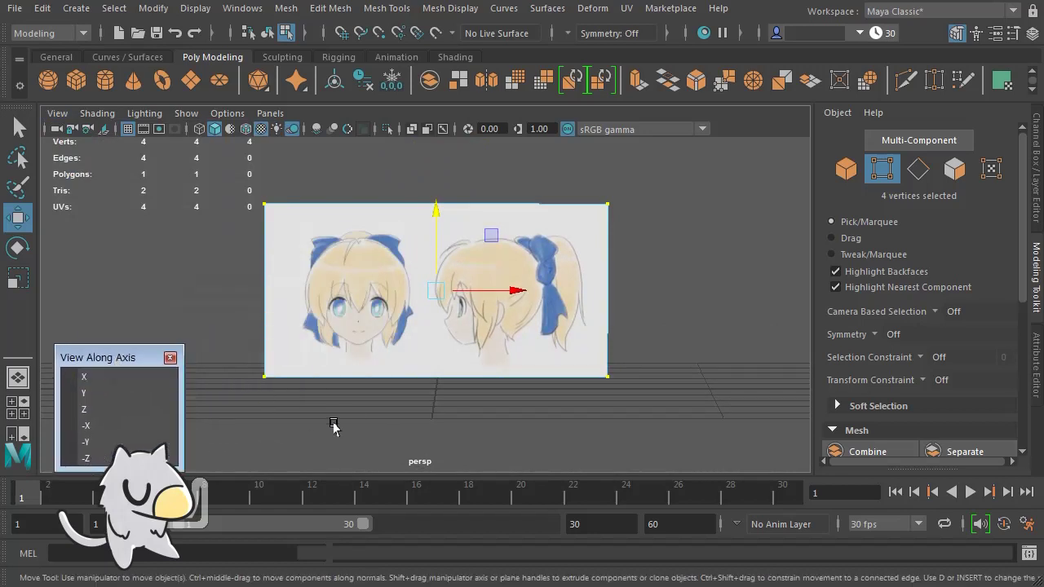
mouse_move(354, 419)
alt+mouse_down()
mouse_move(291, 422)
mouse_move(244, 450)
alt+mouse_up()
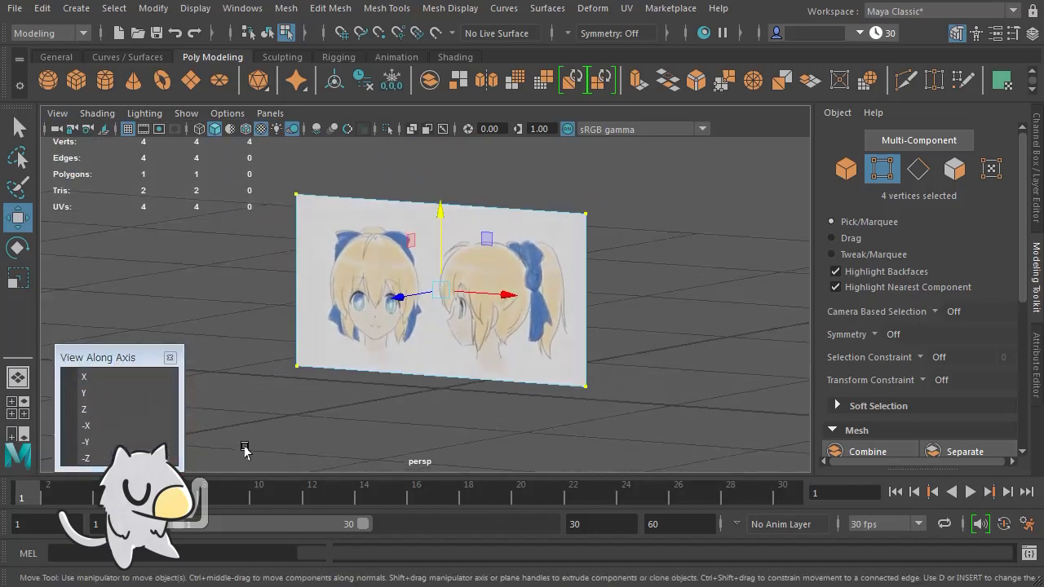
click(101, 458)
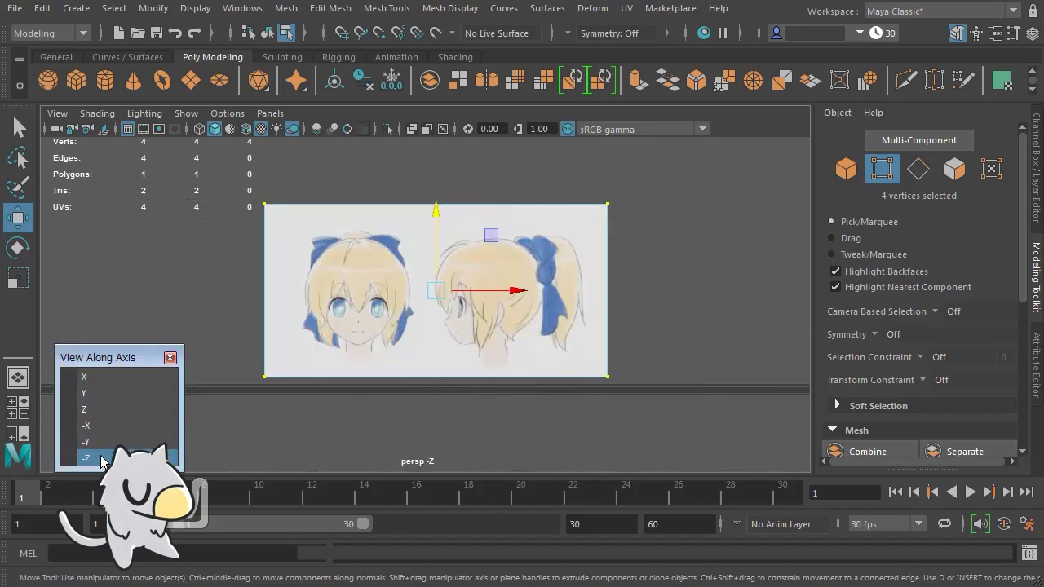
click(107, 410)
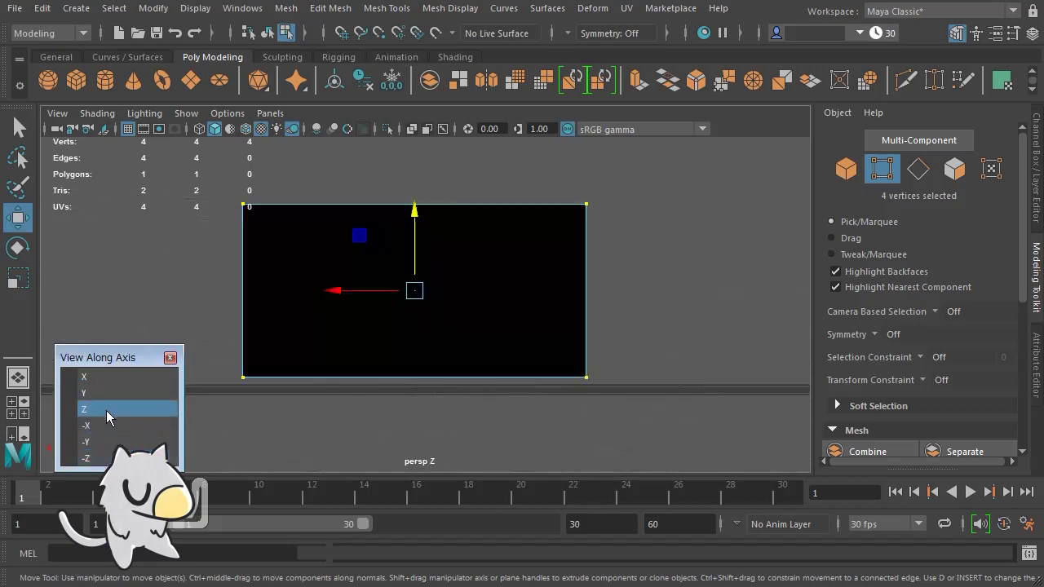
click(103, 459)
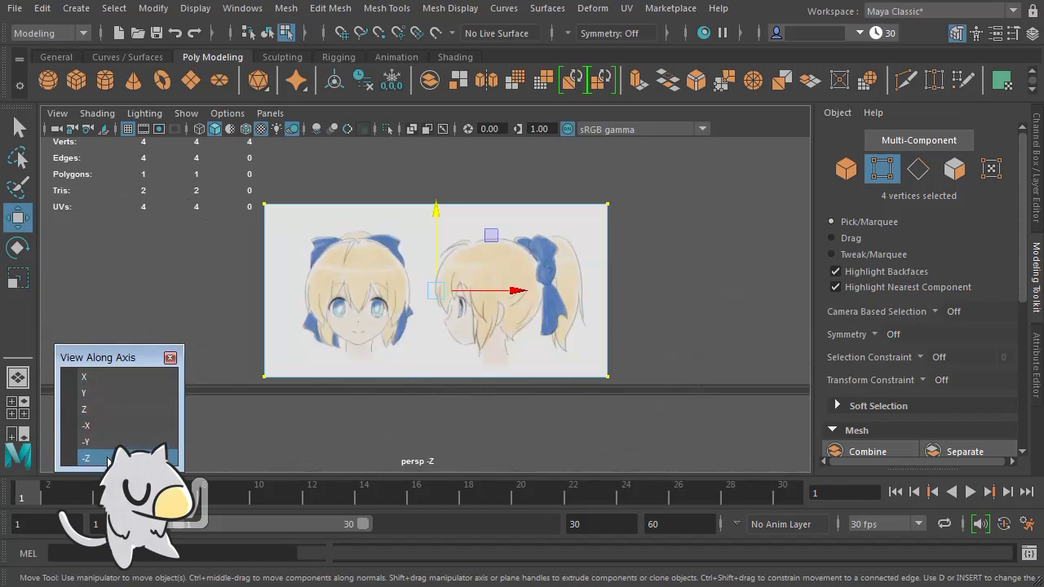
click(118, 432)
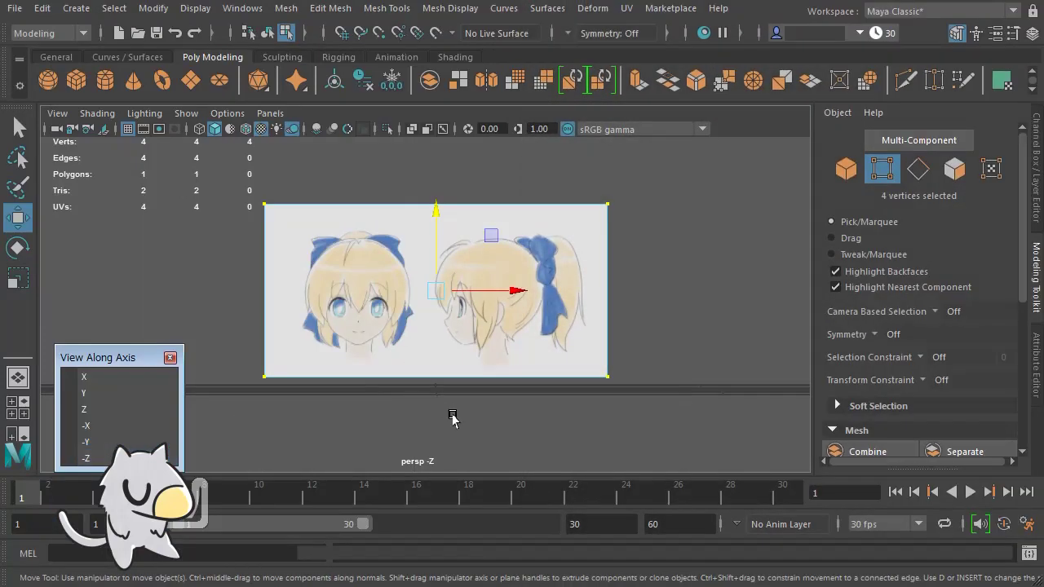
Shift the reference plane slightly to the right along X
scroll(444, 411, up, 1)
scroll(438, 419, up, 2)
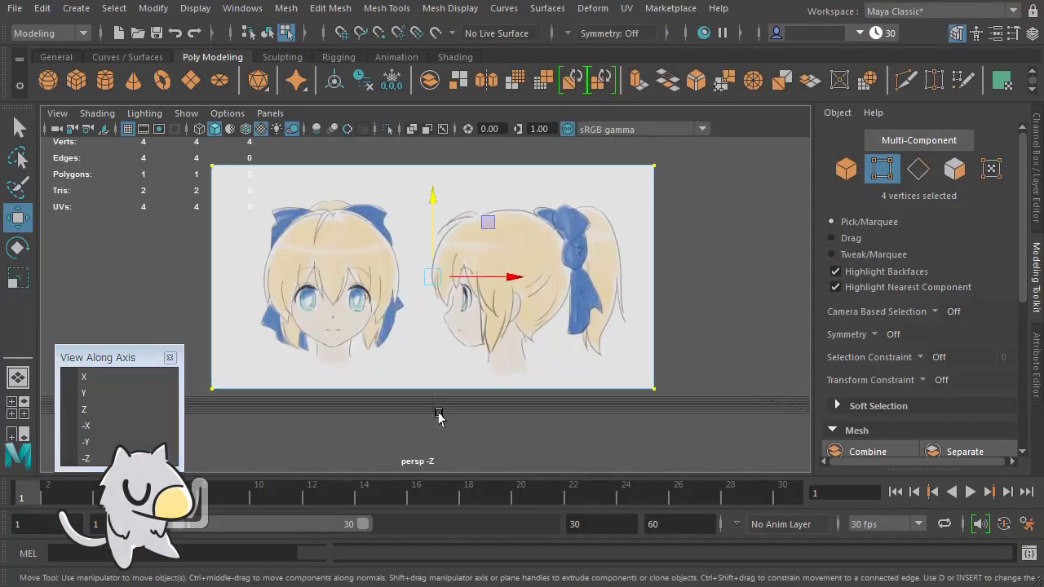
scroll(435, 429, up, 1)
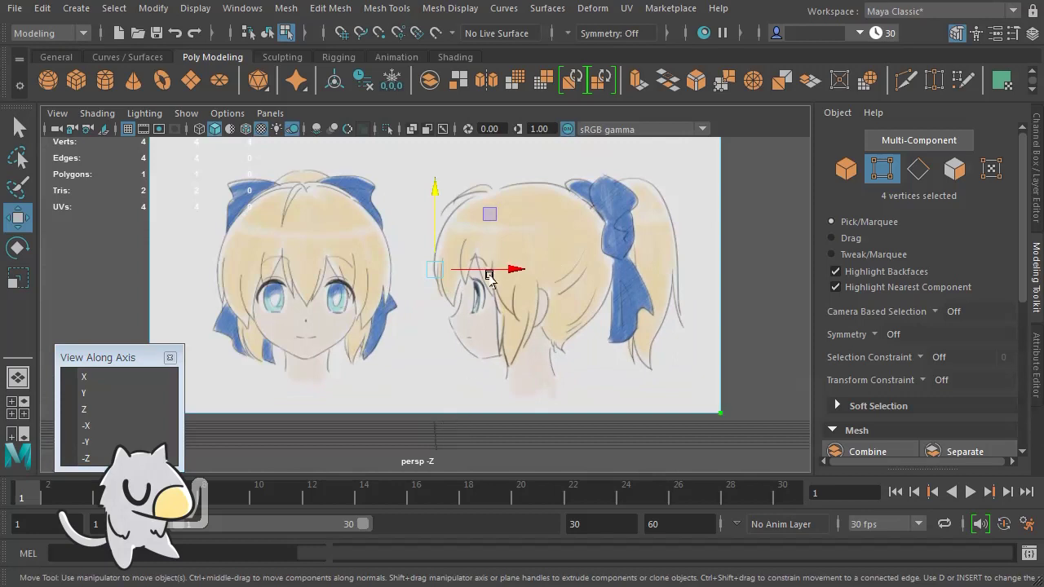
drag(491, 269, 541, 270)
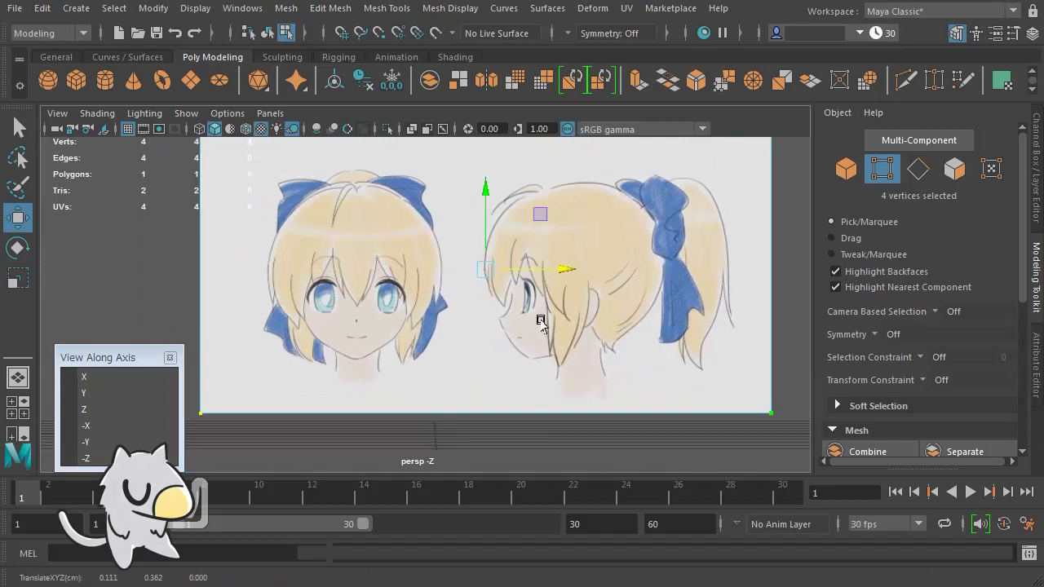
mouse_move(509, 445)
alt+middle_down()
mouse_move(489, 389)
mouse_move(457, 403)
mouse_move(536, 410)
alt+middle_up()
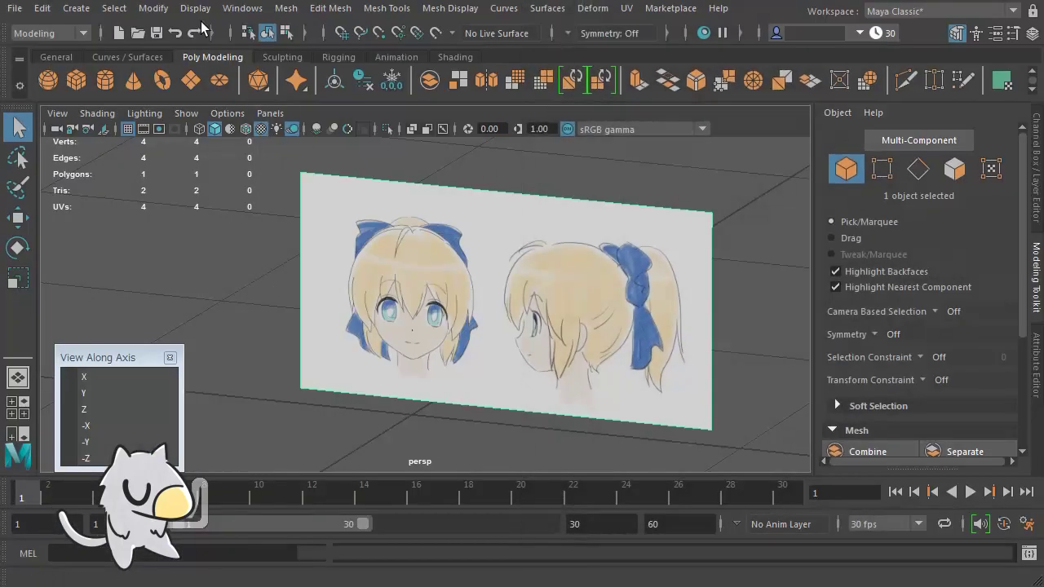
Open the Outliner, select pPlane1 in it, and dock the Outliner on the viewport's left
click(245, 10)
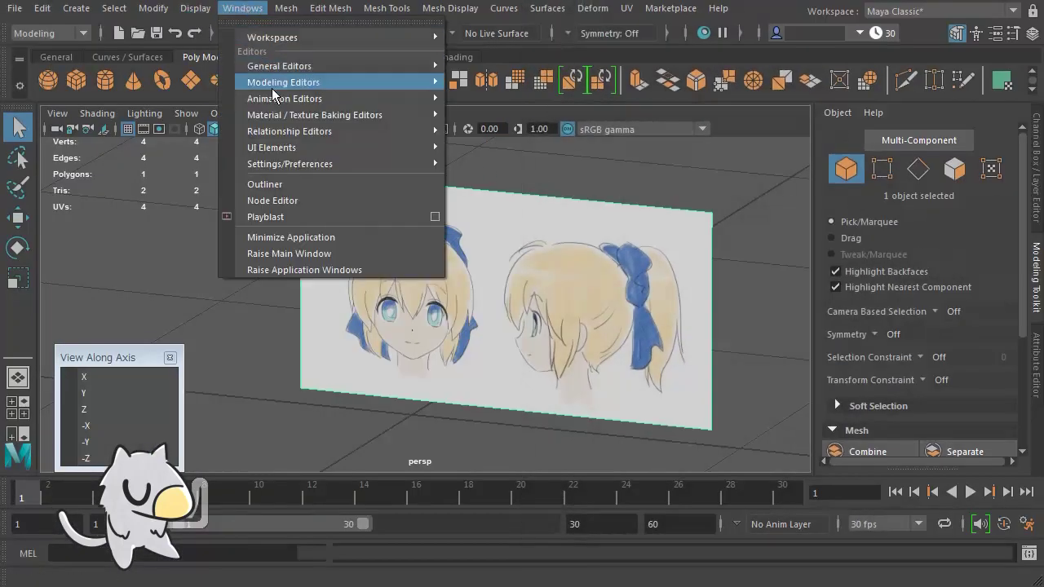
click(280, 184)
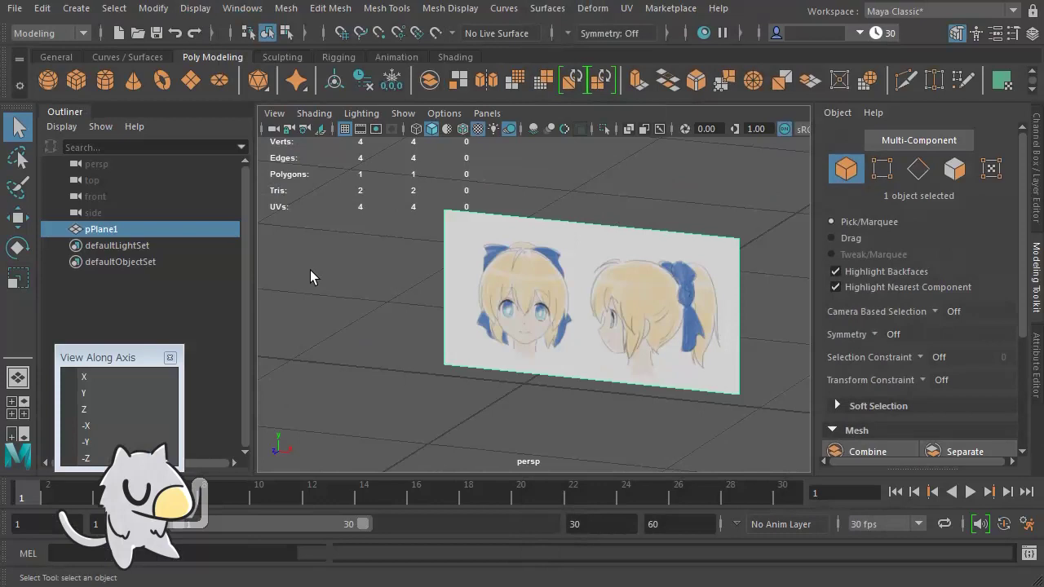
click(363, 288)
click(486, 289)
click(322, 274)
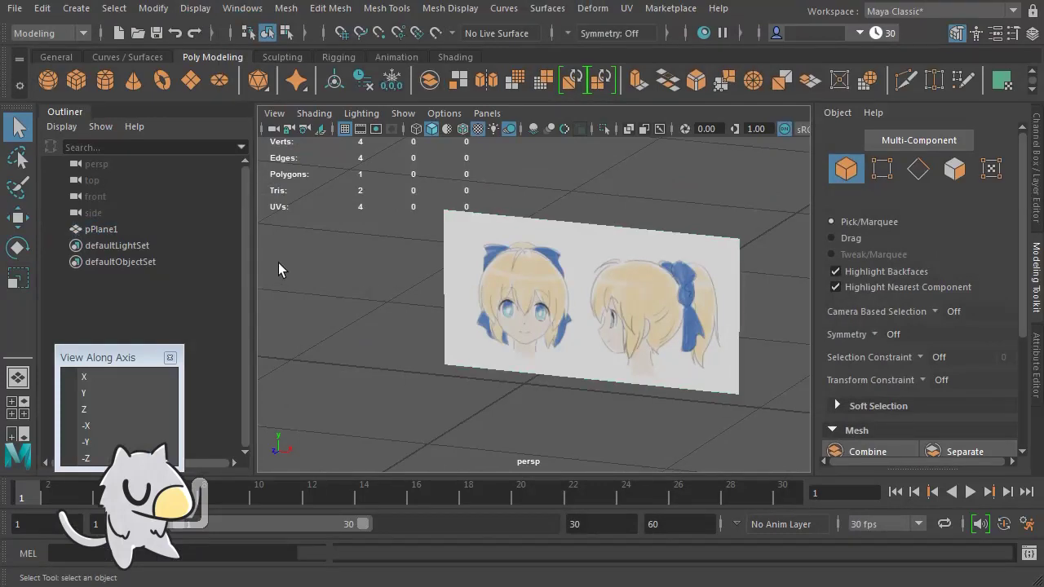
click(106, 229)
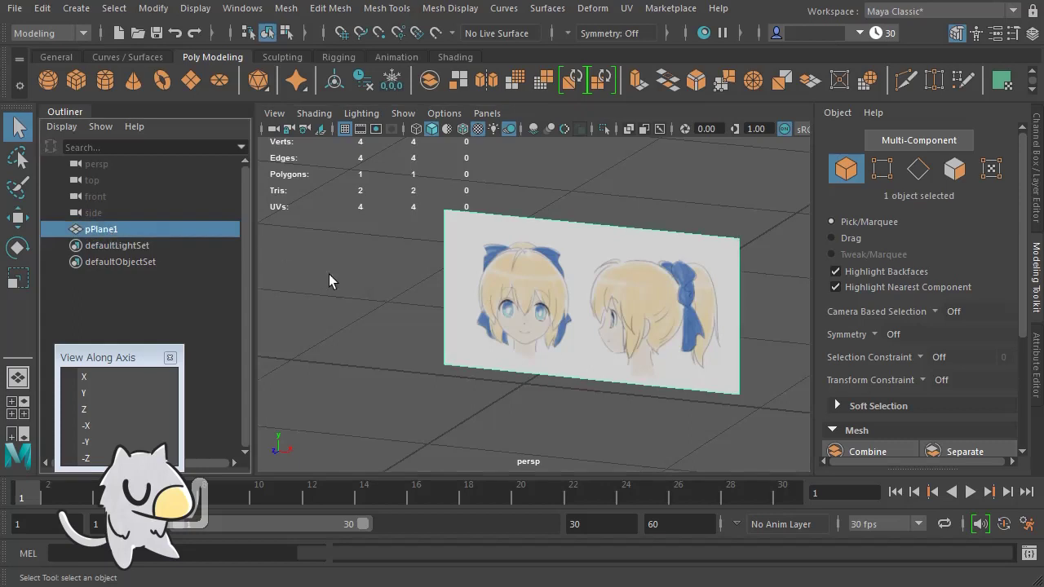
drag(78, 112, 323, 226)
drag(401, 205, 32, 170)
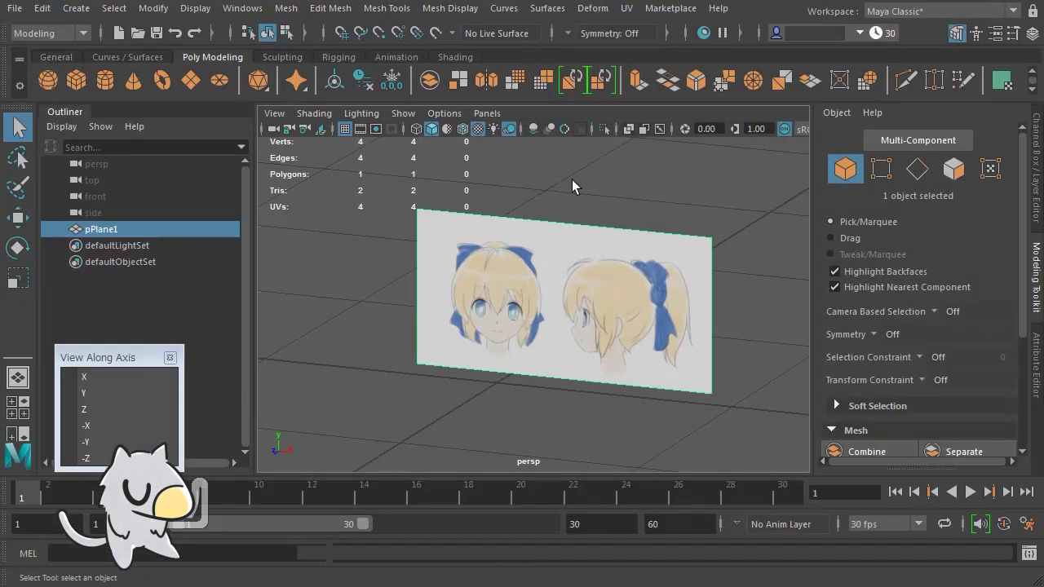
Make pPlane1 the live surface
click(435, 33)
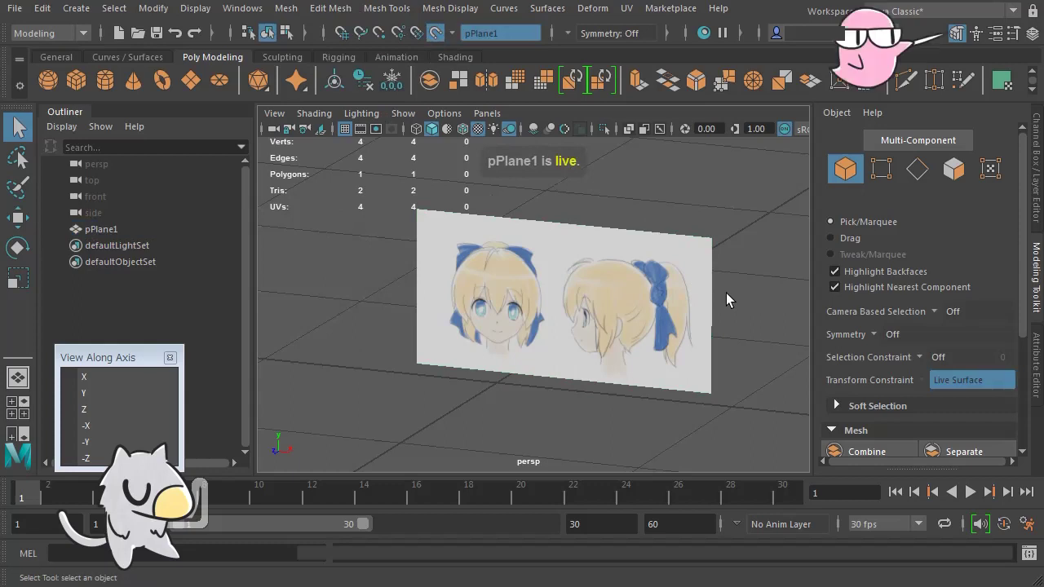
alt+drag(726, 293, 744, 352)
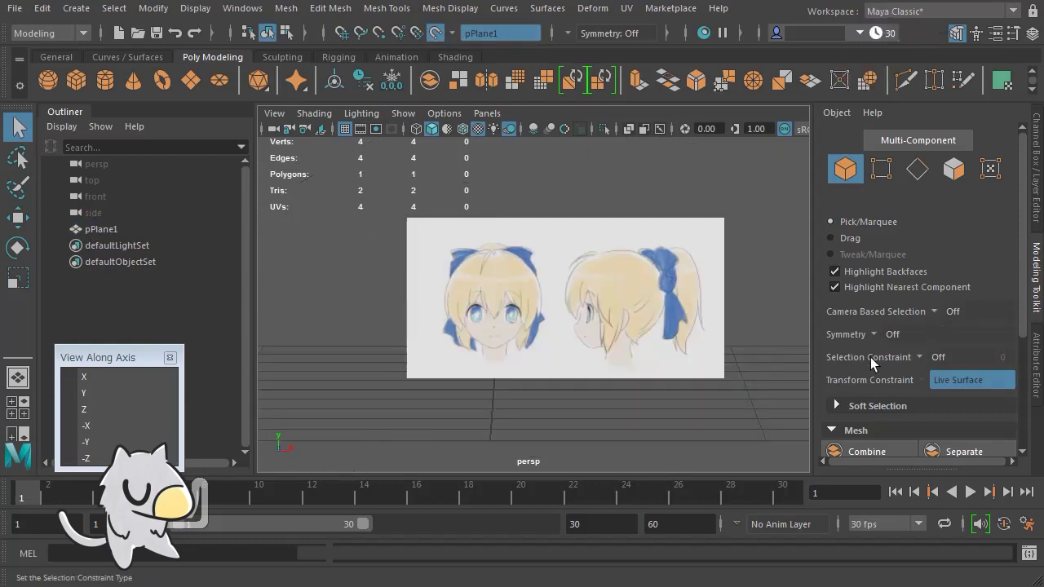
scroll(871, 358, down, 3)
scroll(871, 359, down, 1)
Activate Quad Draw and view the reference straight along -Z
click(952, 442)
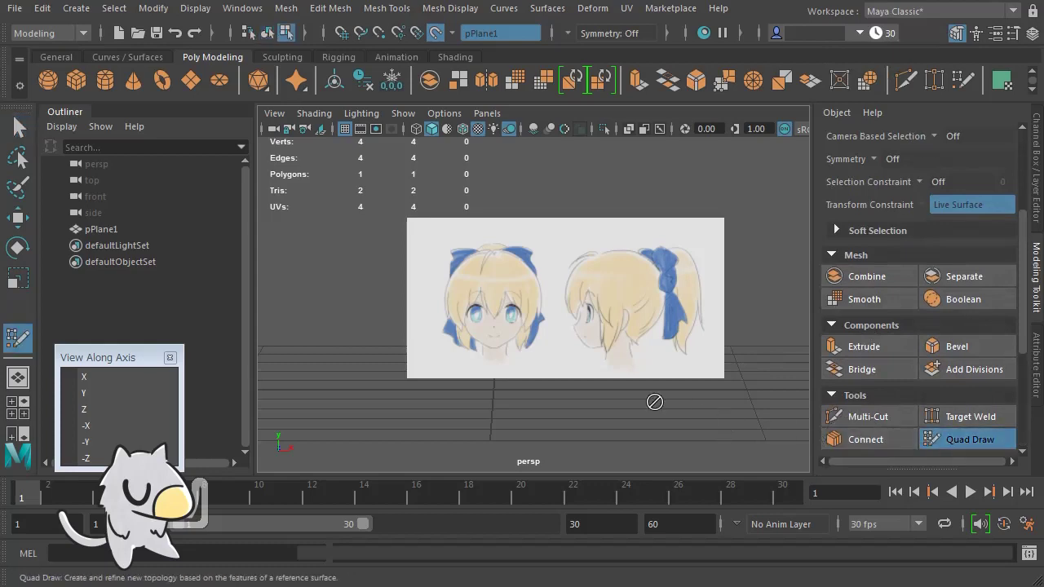
scroll(543, 379, up, 5)
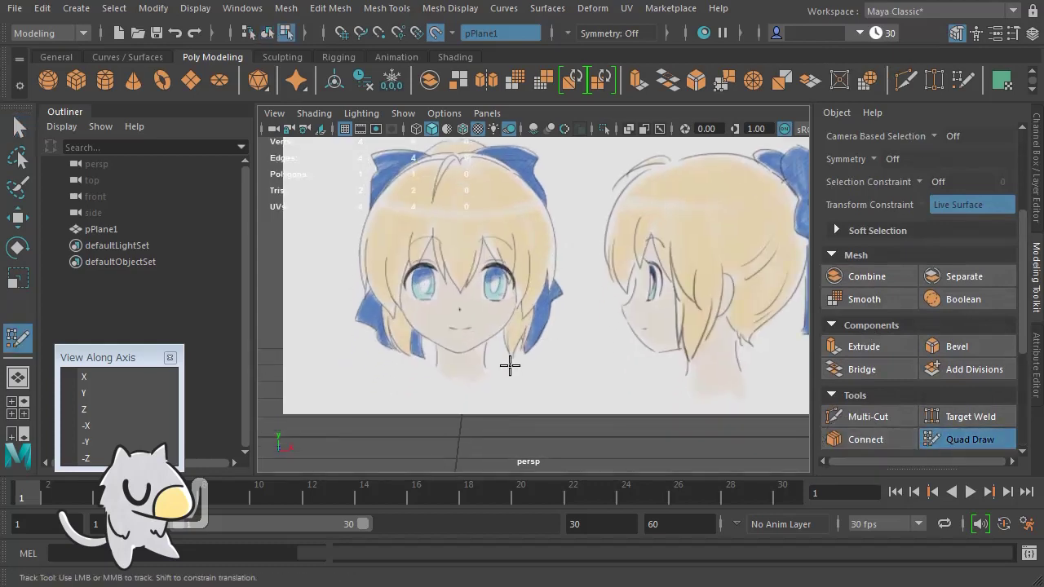
click(86, 458)
Zoom in on the face and draw the first quad along the jawline from the chin
scroll(482, 400, up, 3)
scroll(545, 401, up, 2)
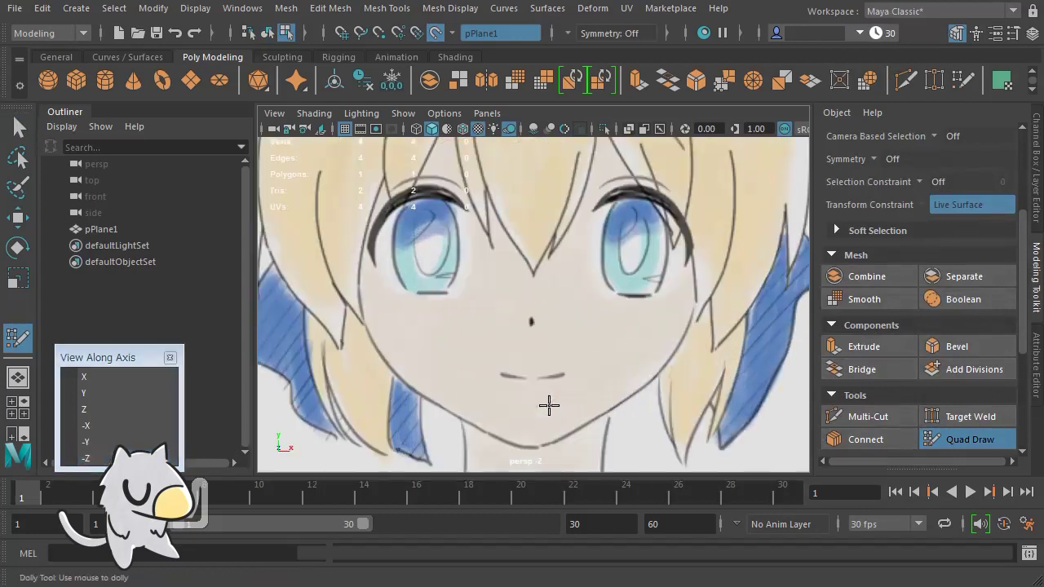
scroll(547, 402, up, 2)
scroll(578, 397, up, 1)
alt+middle_drag(578, 397, 547, 368)
click(534, 368)
click(534, 384)
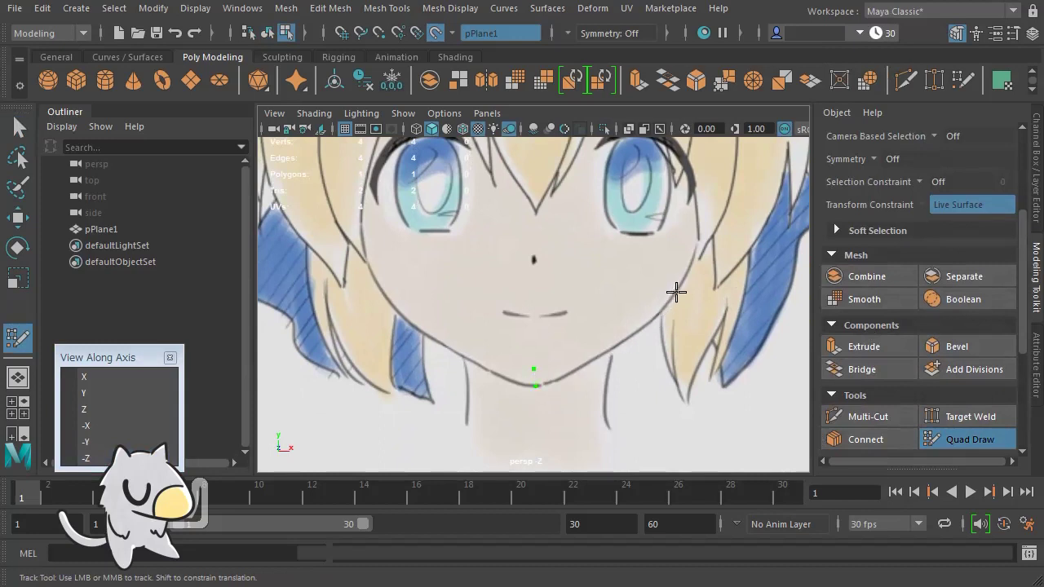
click(671, 296)
click(656, 285)
shift+click(601, 333)
shift+click(601, 332)
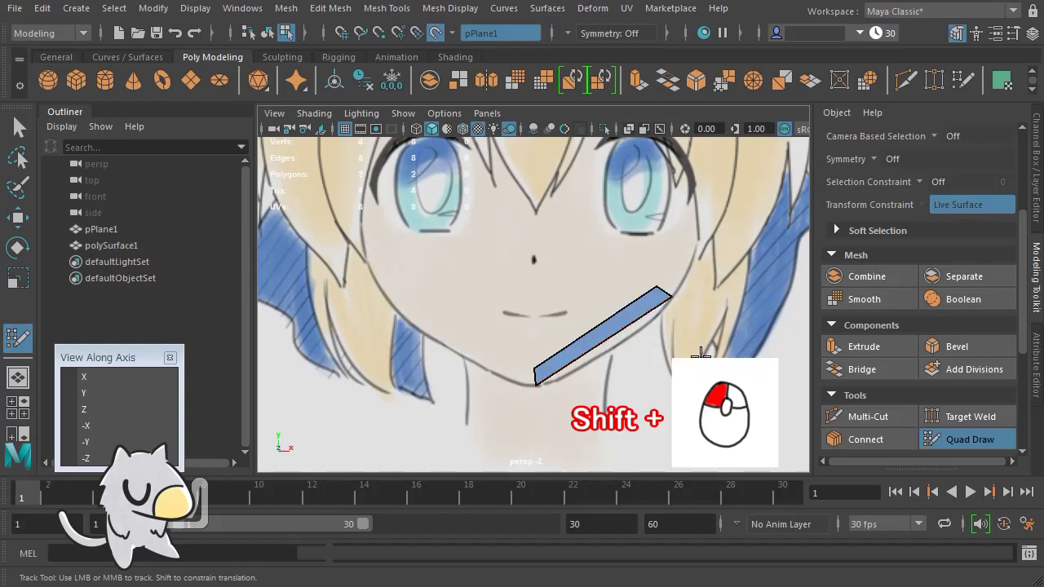
Add a second quad running up the cheek, then pull back to see the whole sheet
alt+middle_drag(711, 290, 625, 303)
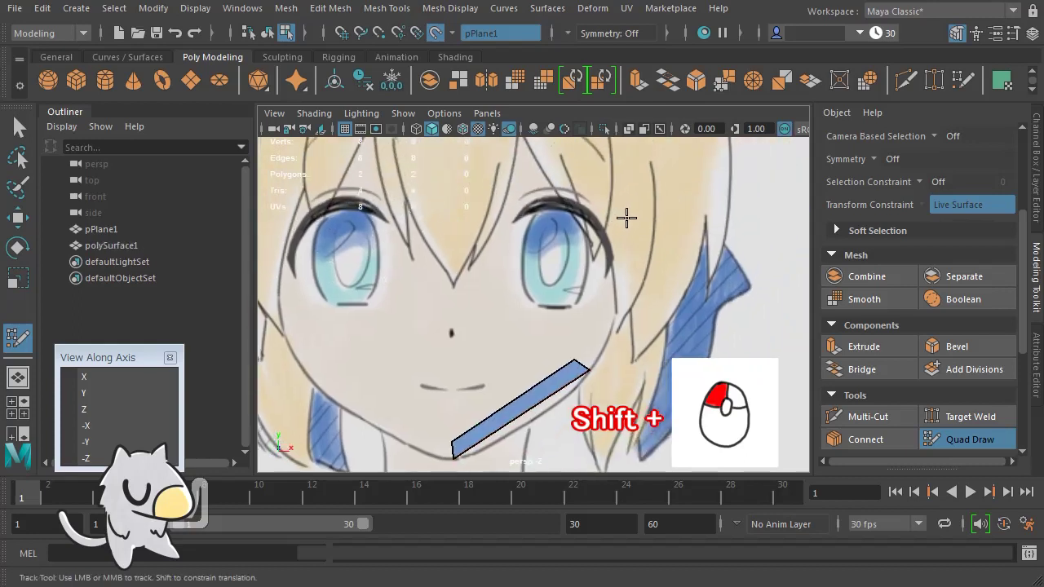
click(626, 218)
click(645, 223)
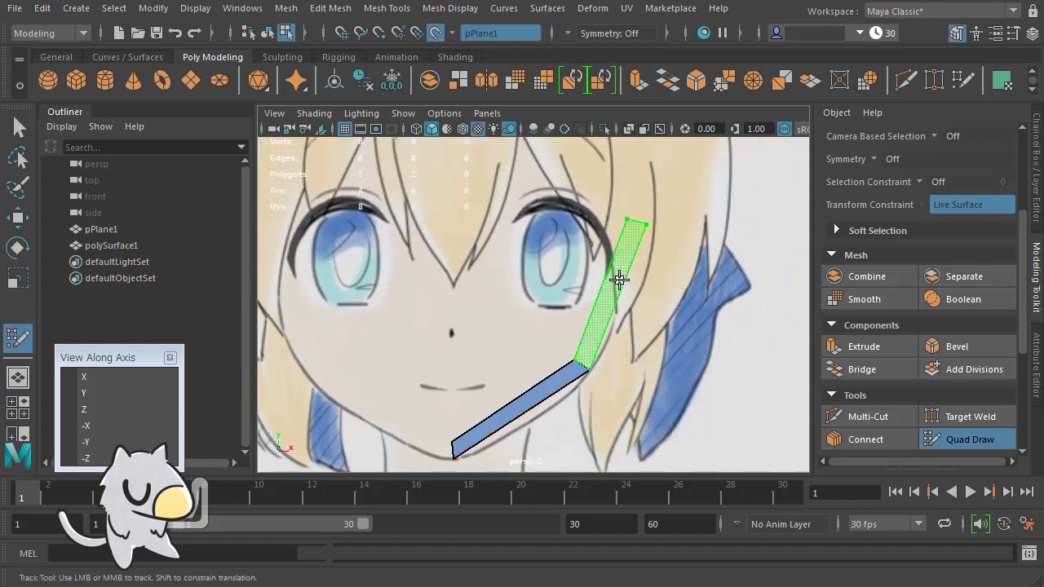
shift+click(616, 278)
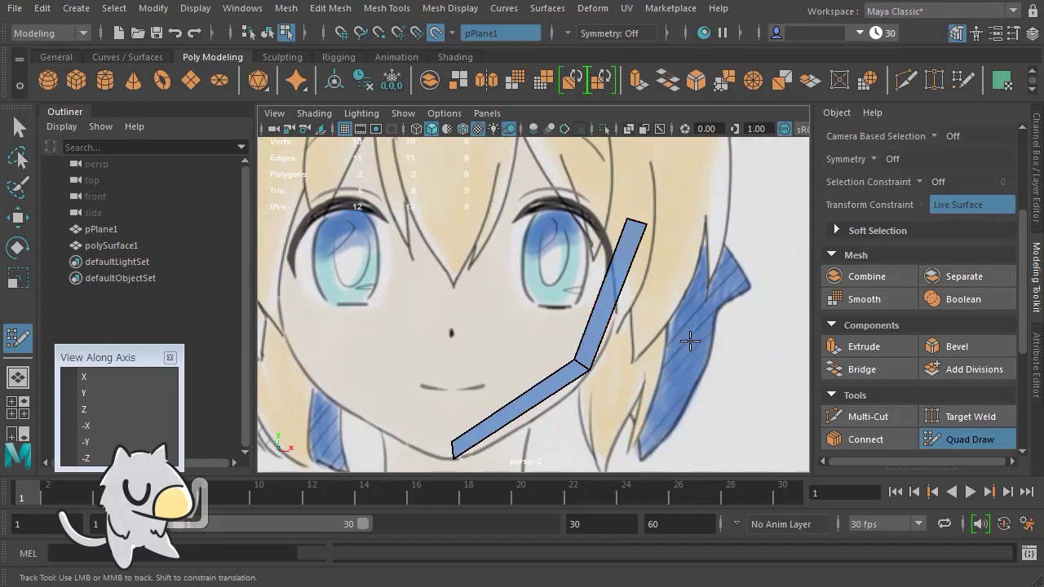
scroll(690, 341, down, 3)
scroll(690, 336, down, 2)
mouse_move(694, 304)
alt+mouse_down()
mouse_move(643, 328)
mouse_move(592, 329)
mouse_move(617, 338)
mouse_move(594, 345)
mouse_move(671, 340)
mouse_move(654, 342)
alt+mouse_up()
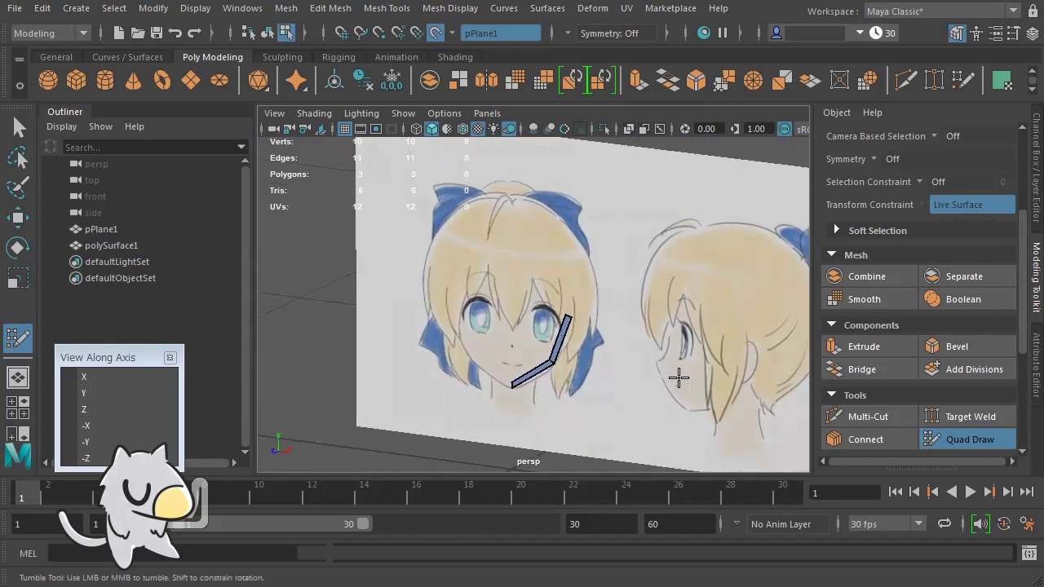
Select polySurface1, isolate it with Alt+H, and orbit to inspect its shape
click(957, 439)
click(845, 169)
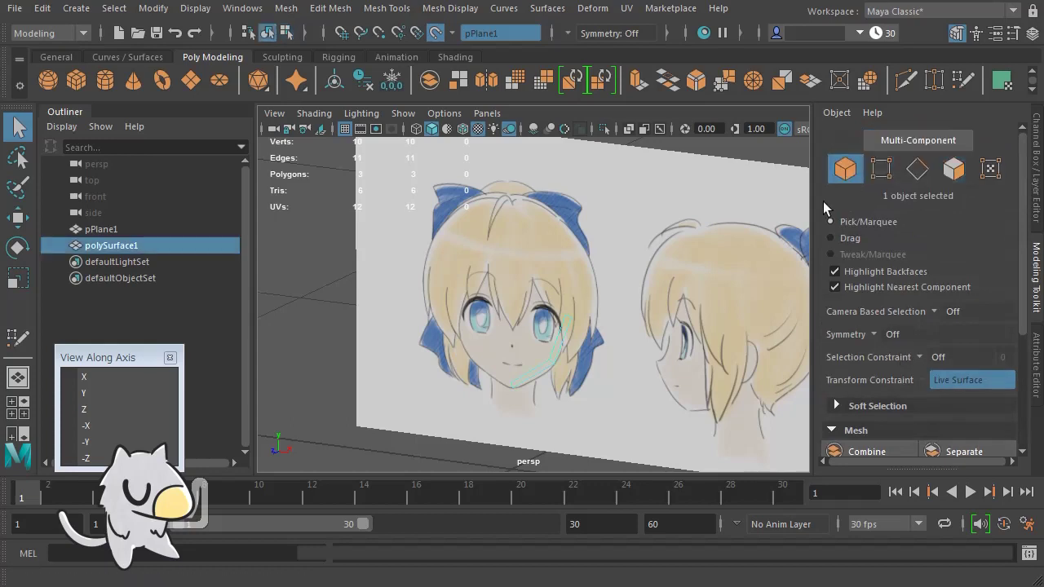
key(alt+h)
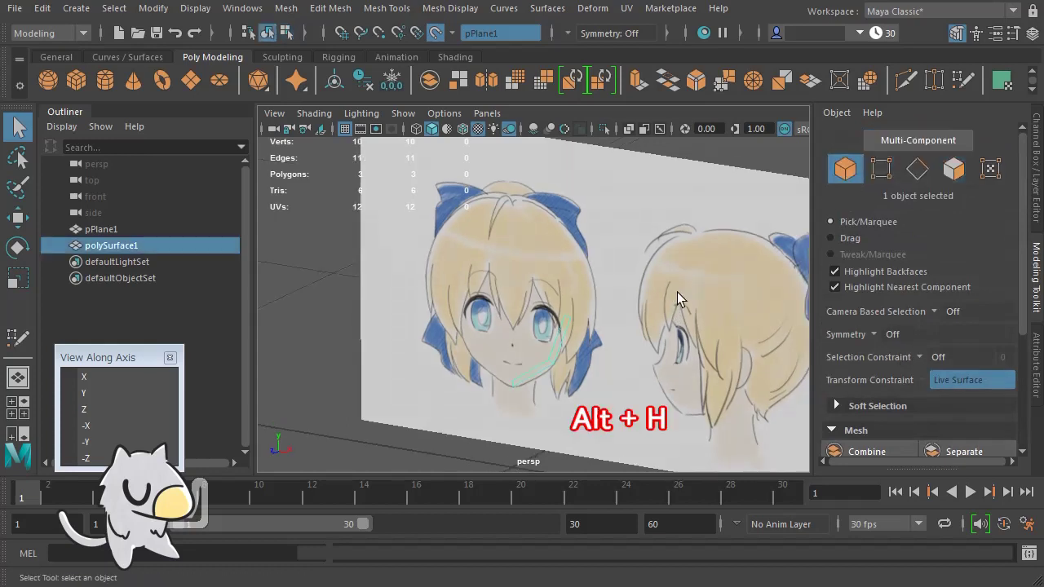
key(alt+h)
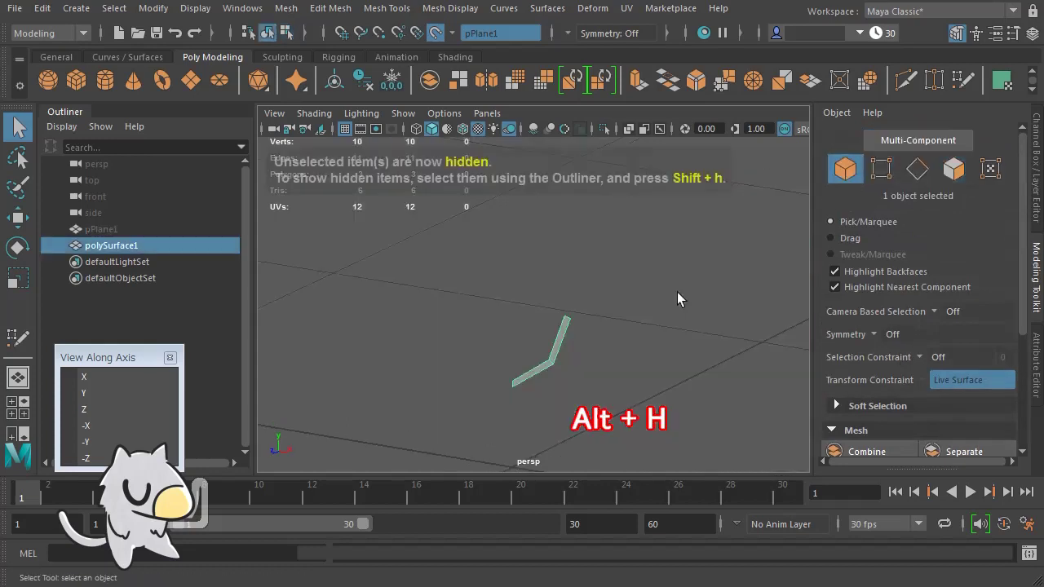
scroll(652, 282, down, 2)
scroll(658, 285, down, 2)
mouse_move(658, 284)
alt+mouse_down()
mouse_move(506, 291)
mouse_move(699, 284)
alt+mouse_up()
scroll(613, 345, up, 3)
scroll(648, 365, up, 2)
mouse_move(648, 357)
alt+mouse_down()
mouse_move(671, 285)
mouse_move(657, 303)
mouse_move(696, 305)
mouse_move(361, 301)
alt+mouse_up()
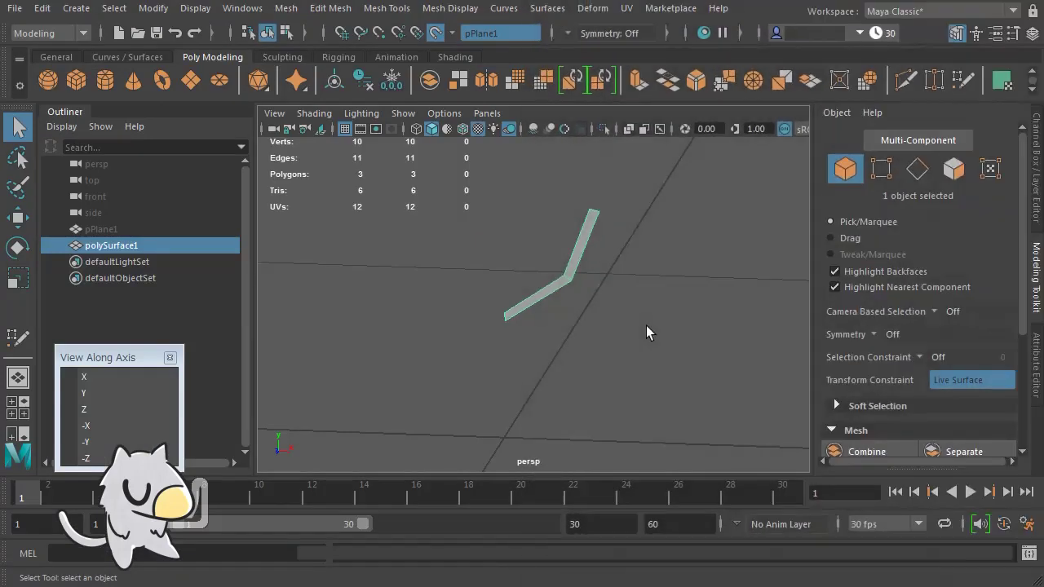
mouse_move(646, 325)
alt+mouse_down()
mouse_move(648, 306)
mouse_move(649, 331)
alt+mouse_up()
Cycle the viewport background to a gradient and unhide pPlane1 with Shift+Ctrl+H
key(alt+b)
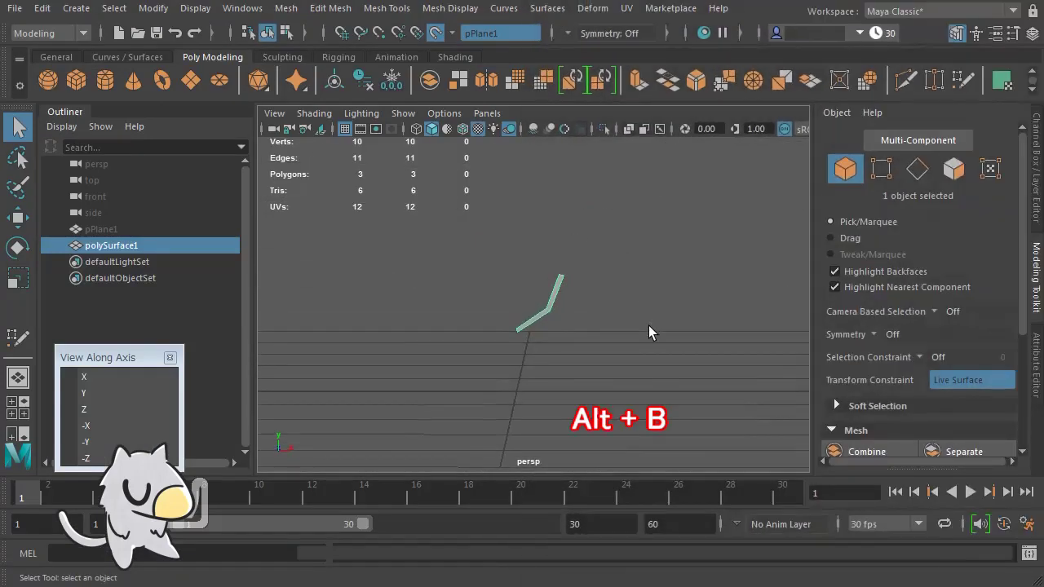
key(alt+b)
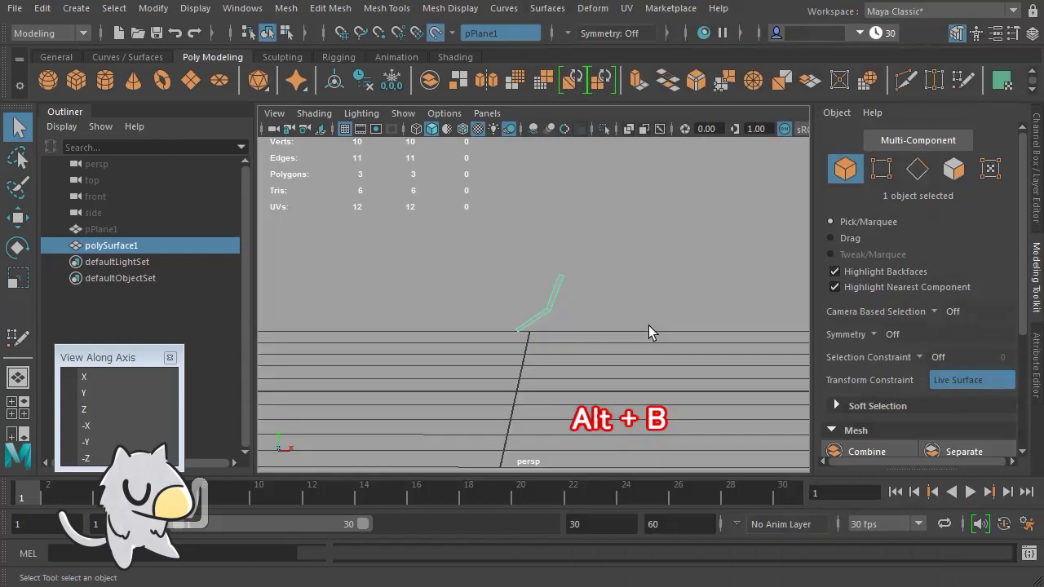
key(alt+b)
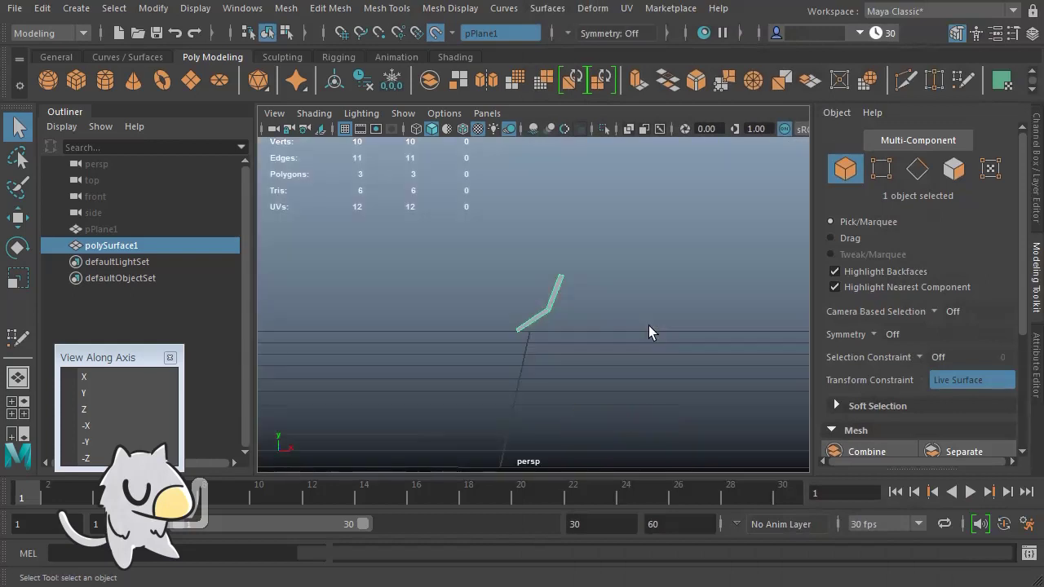
key(ctrl+shift+h)
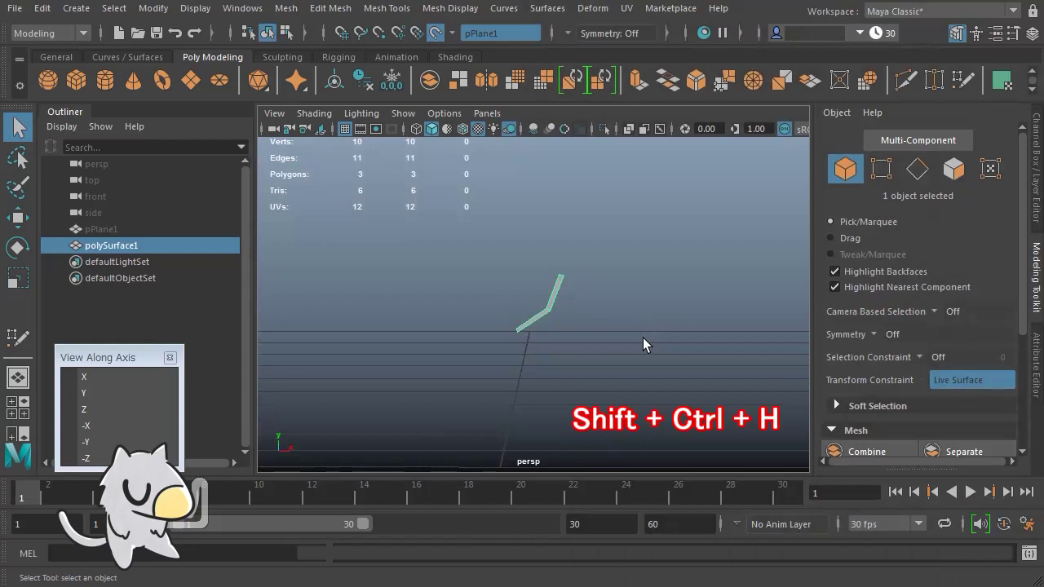
key(ctrl+shift+h)
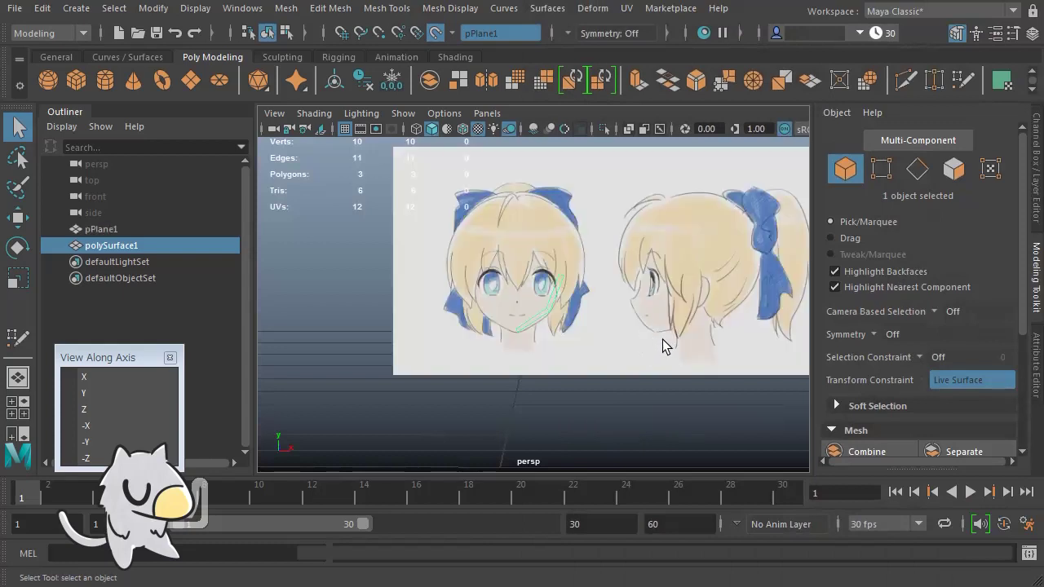
scroll(863, 314, down, 3)
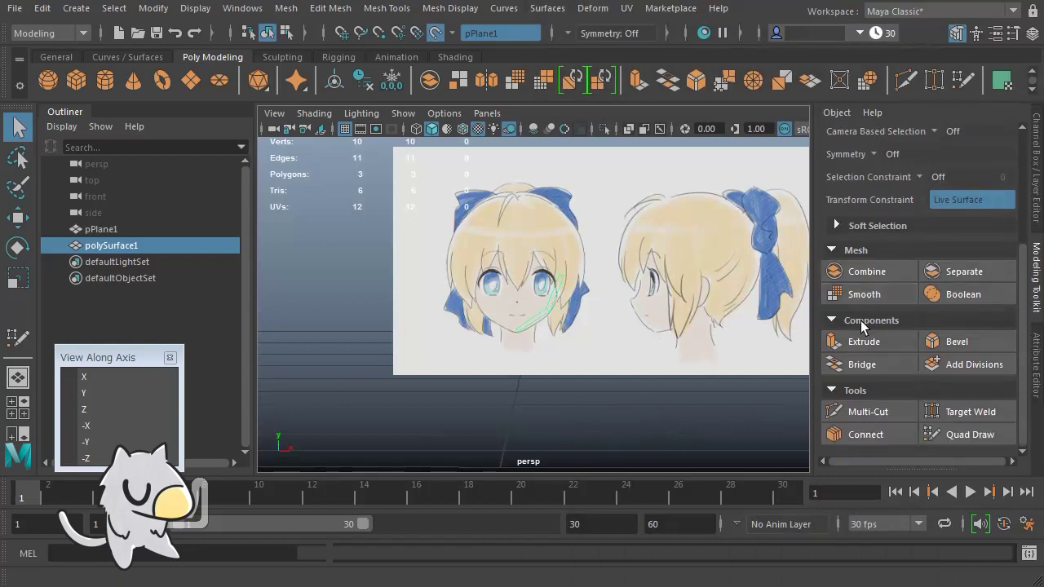
Resume Quad Draw along -Z and add edge loops across the upper cheek quad
click(962, 436)
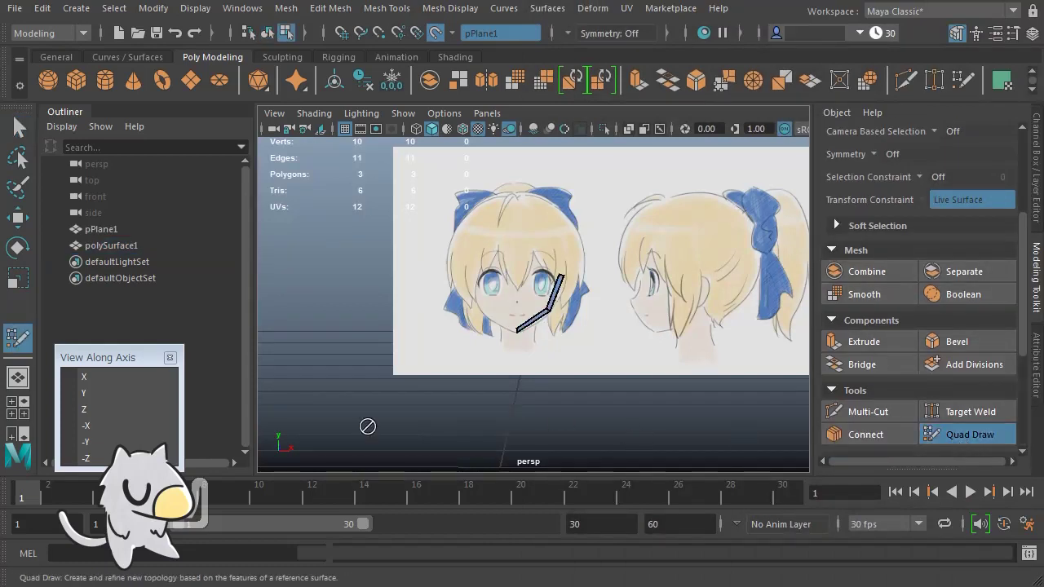
click(86, 458)
scroll(500, 383, up, 5)
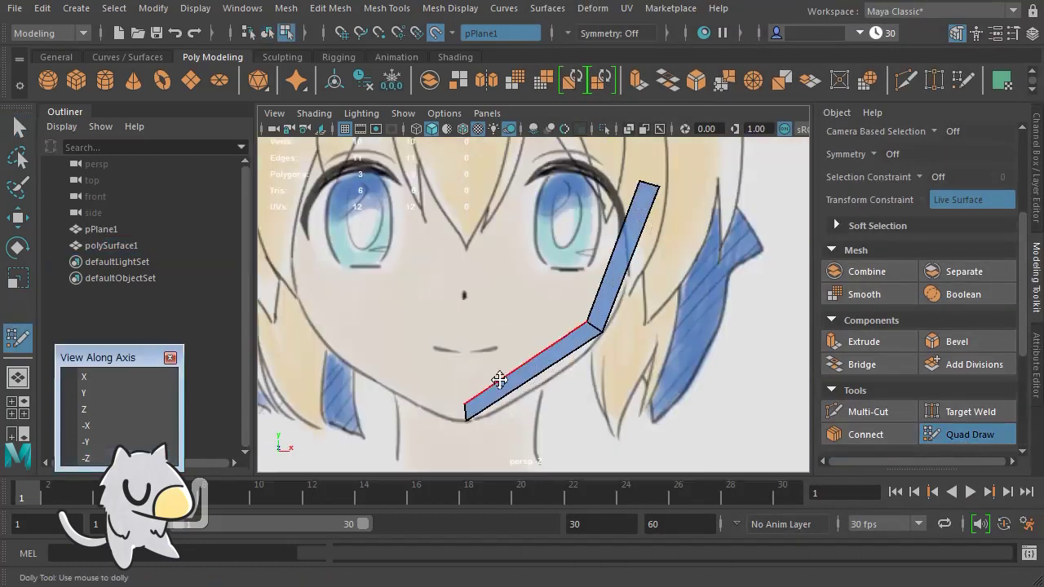
scroll(559, 397, up, 1)
scroll(620, 381, up, 1)
alt+middle_drag(628, 378, 623, 398)
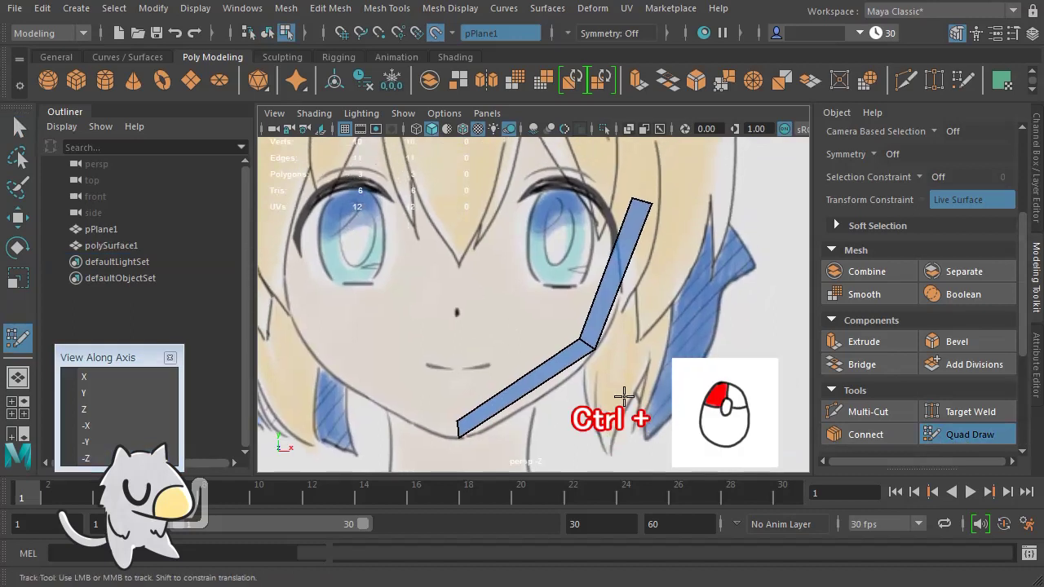
ctrl+click(610, 288)
ctrl+click(625, 243)
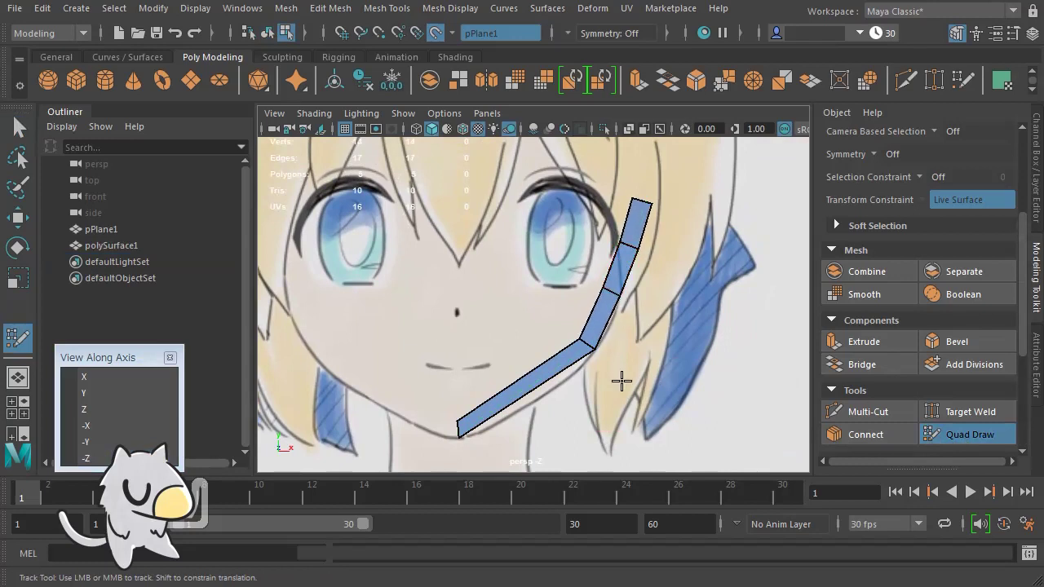
ctrl+shift+click(611, 291)
ctrl+click(604, 297)
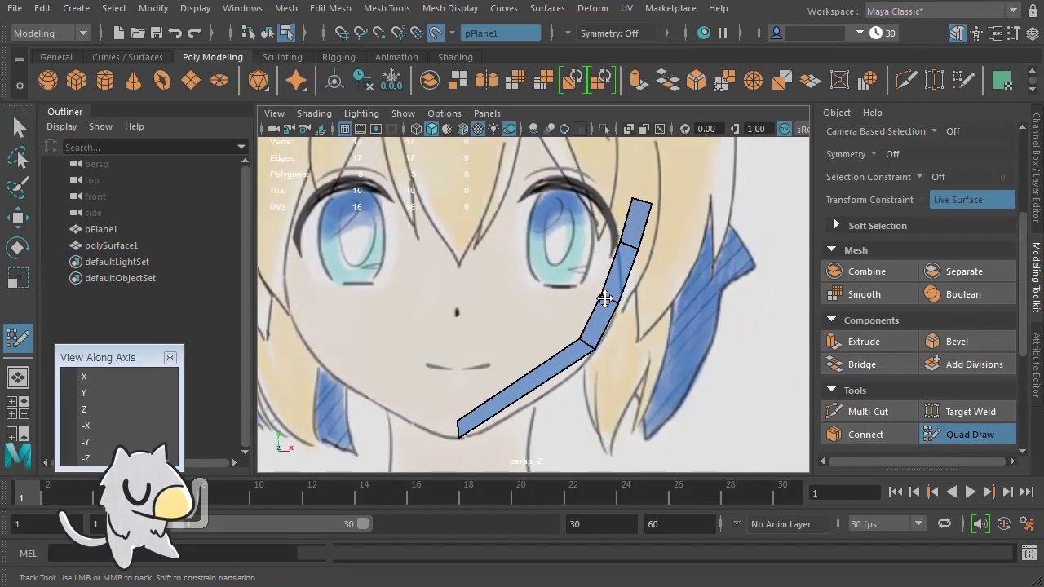
Add an edge loop across the lower jaw quad
alt+middle_drag(608, 396, 601, 380)
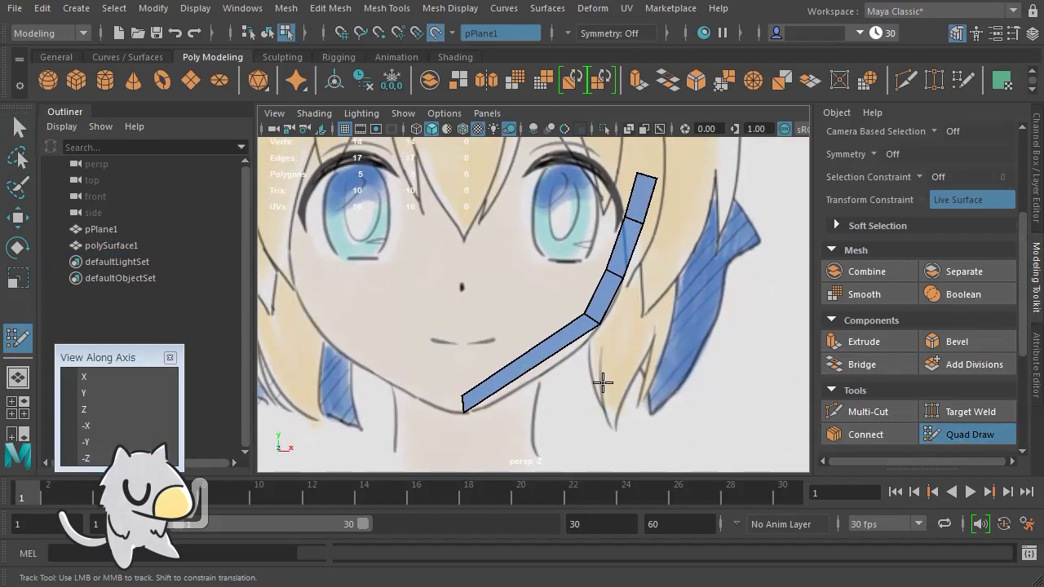
ctrl+click(545, 347)
ctrl+click(488, 393)
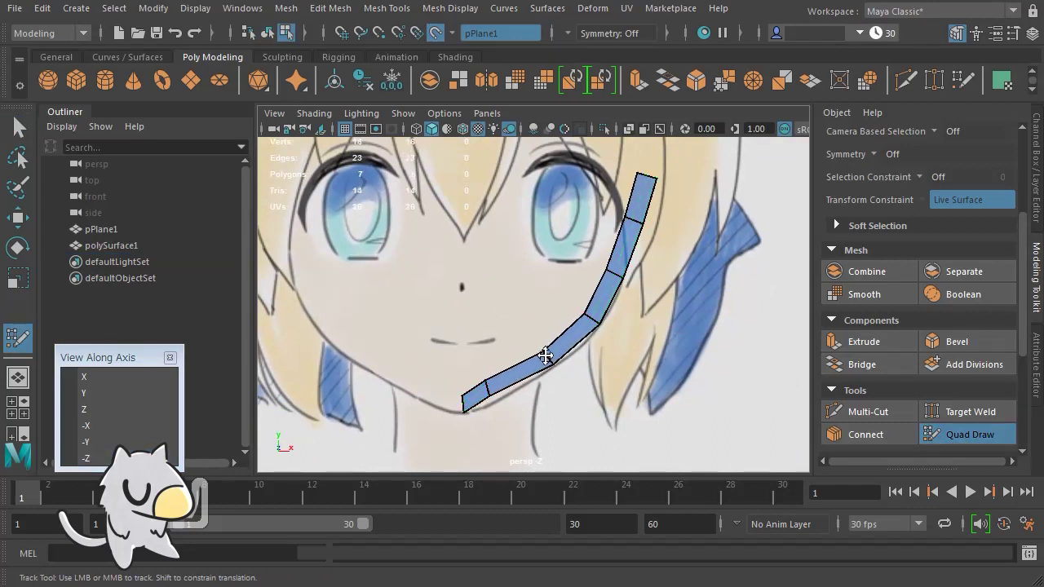
ctrl+shift+click(486, 391)
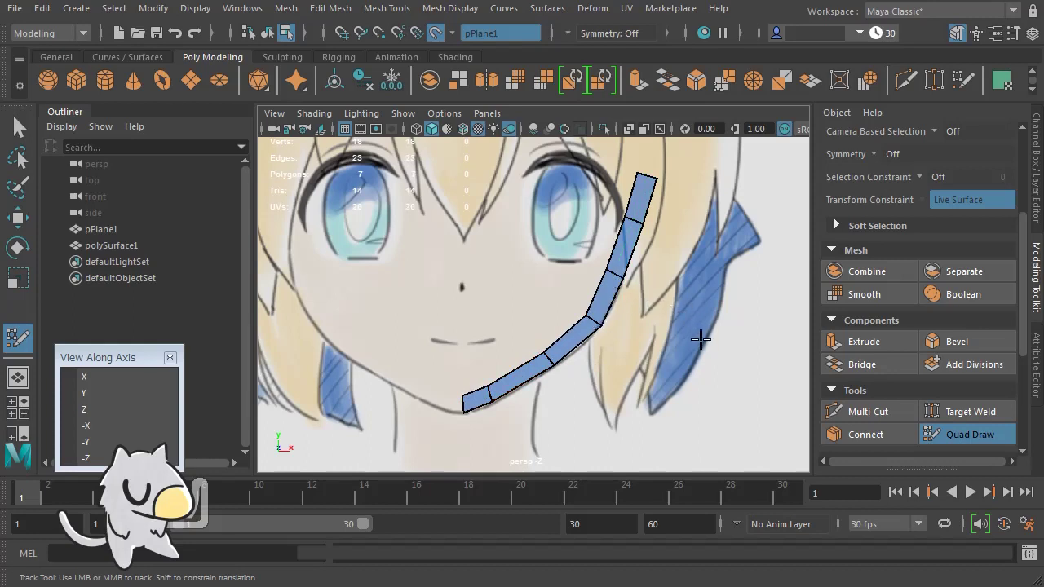
Draw a centre-line quad from below the nose to the chin and split it with an edge loop
scroll(701, 339, down, 3)
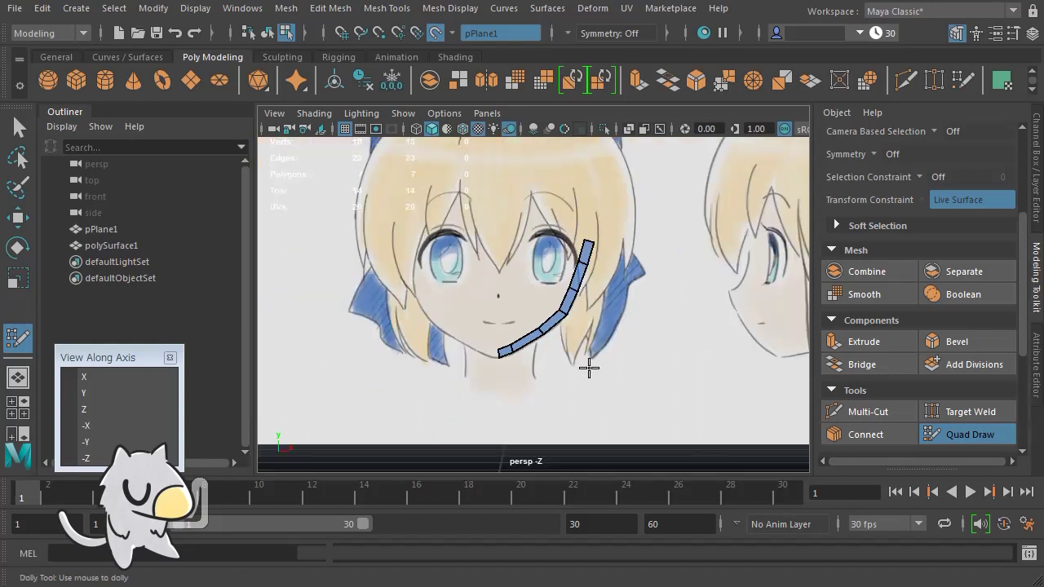
scroll(538, 396, up, 3)
scroll(540, 397, up, 2)
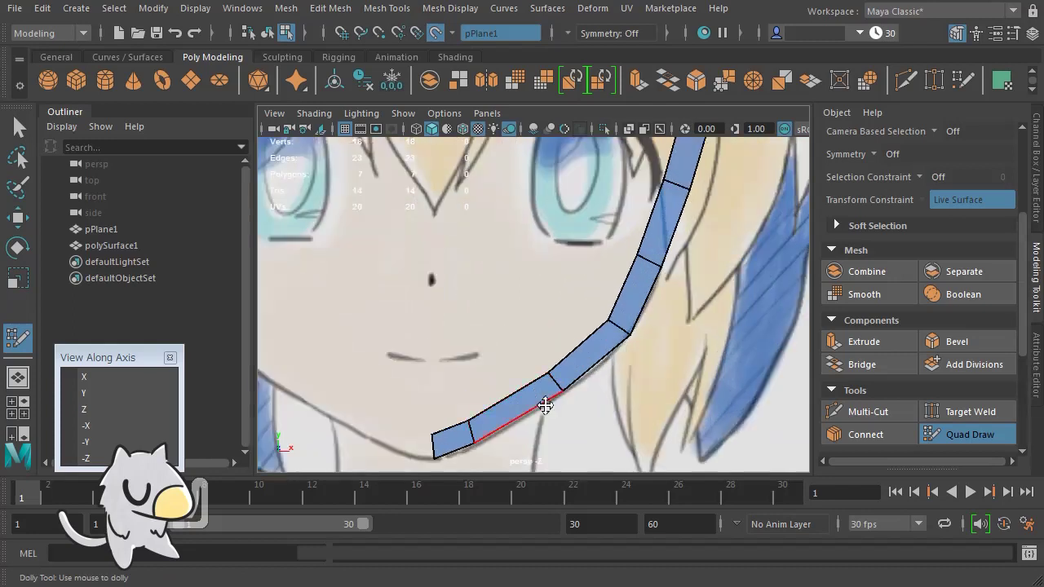
alt+middle_drag(540, 400, 600, 371)
click(490, 258)
click(515, 258)
shift+click(507, 328)
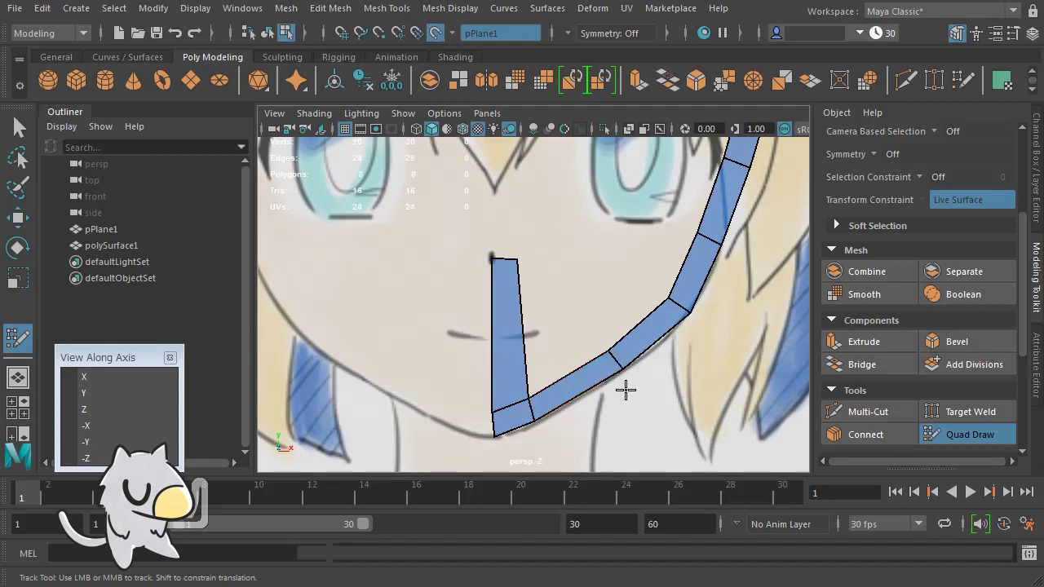
ctrl+click(503, 337)
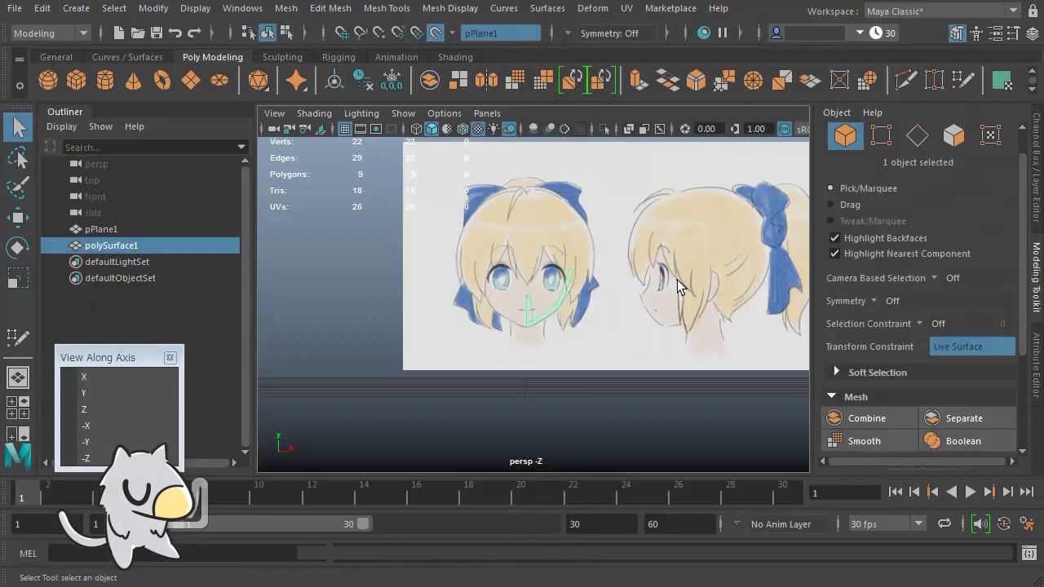
Isolate the jaw strip with Alt+H and orbit around it
key(alt+h)
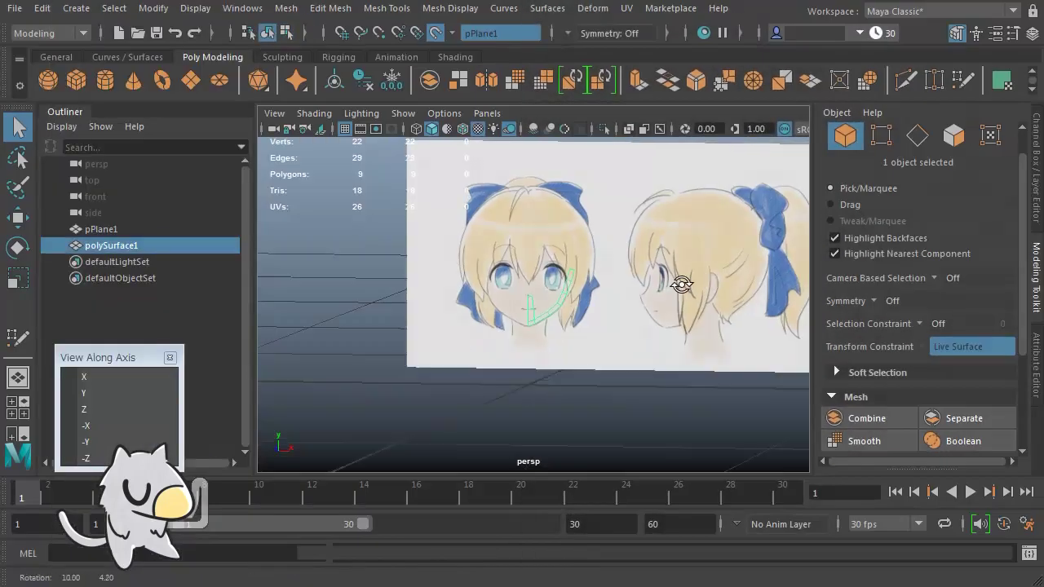
alt+drag(676, 280, 601, 289)
key(alt+h)
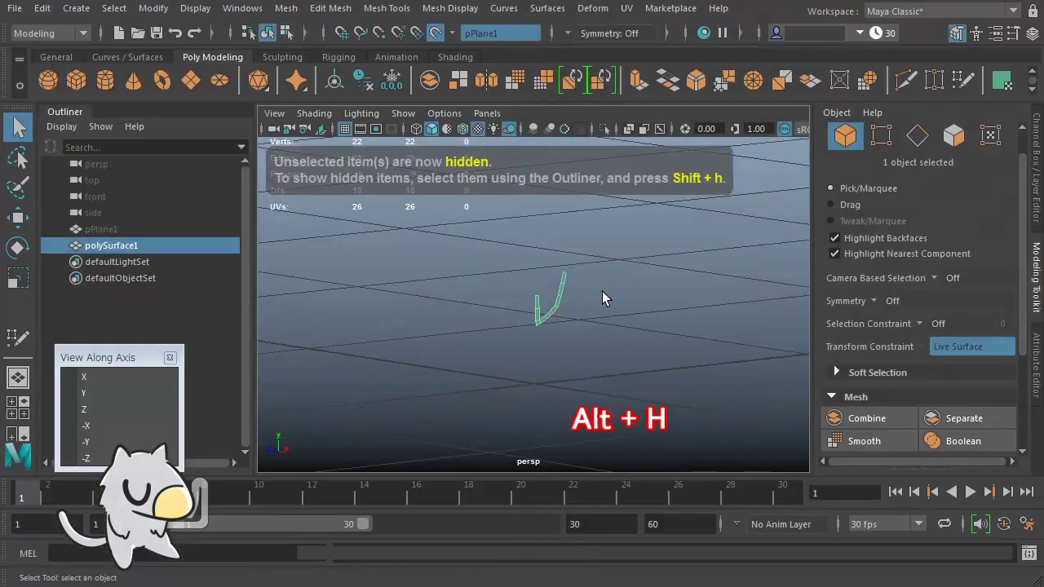
scroll(585, 341, up, 2)
mouse_move(586, 341)
alt+mouse_down()
mouse_move(690, 340)
mouse_move(612, 342)
alt+mouse_up()
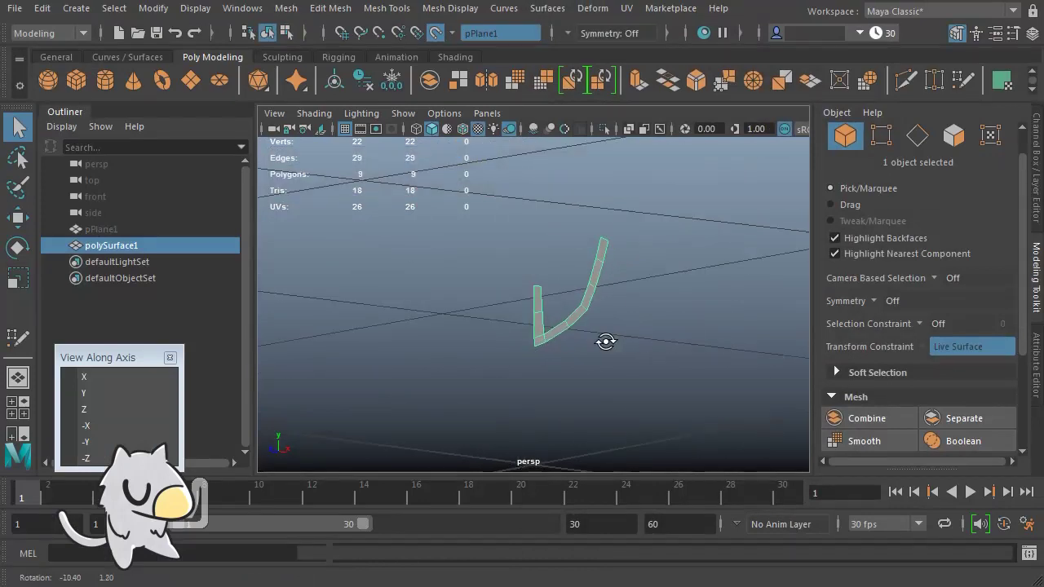
alt+drag(606, 342, 688, 341)
Unhide the reference plane and view the scene along the -X axis
key(ctrl+shift+h)
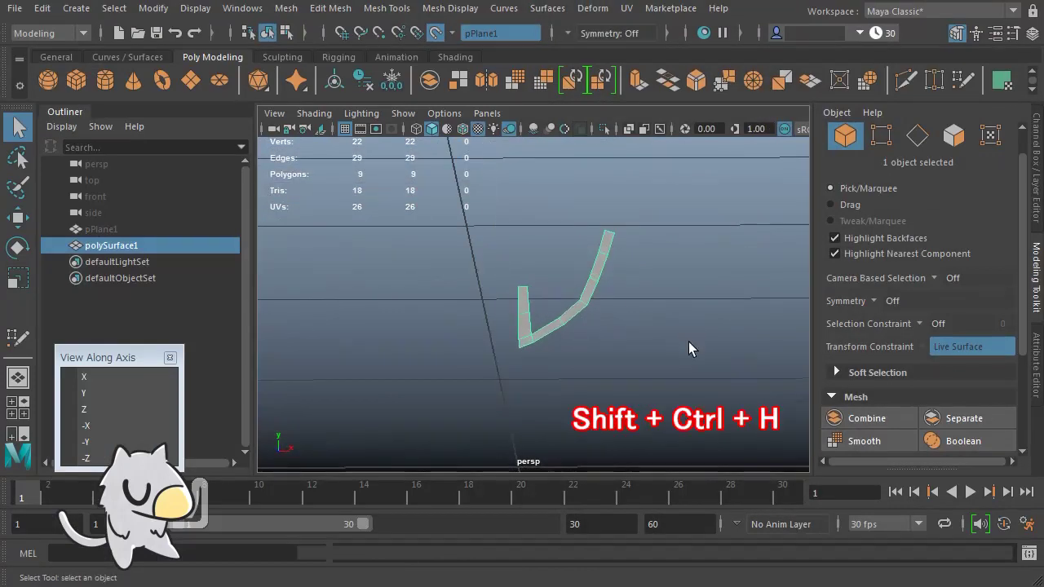
key(ctrl+shift+h)
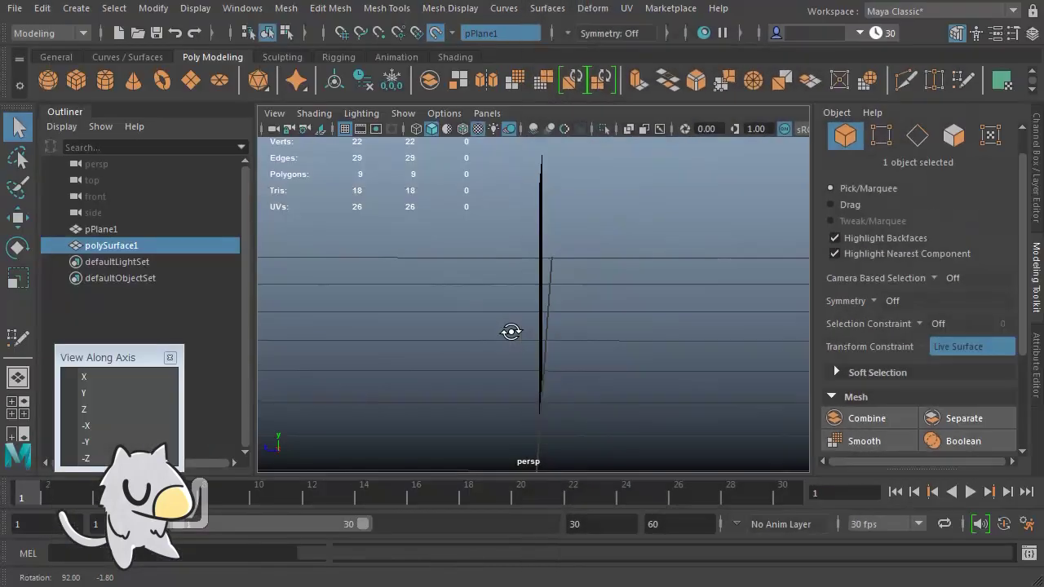
click(121, 425)
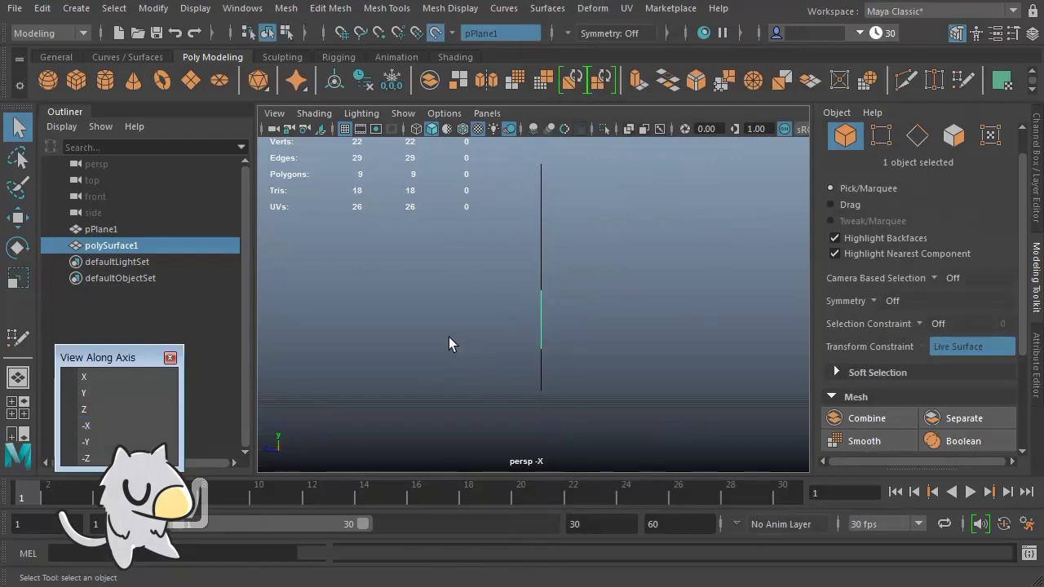
alt+drag(449, 337, 547, 344)
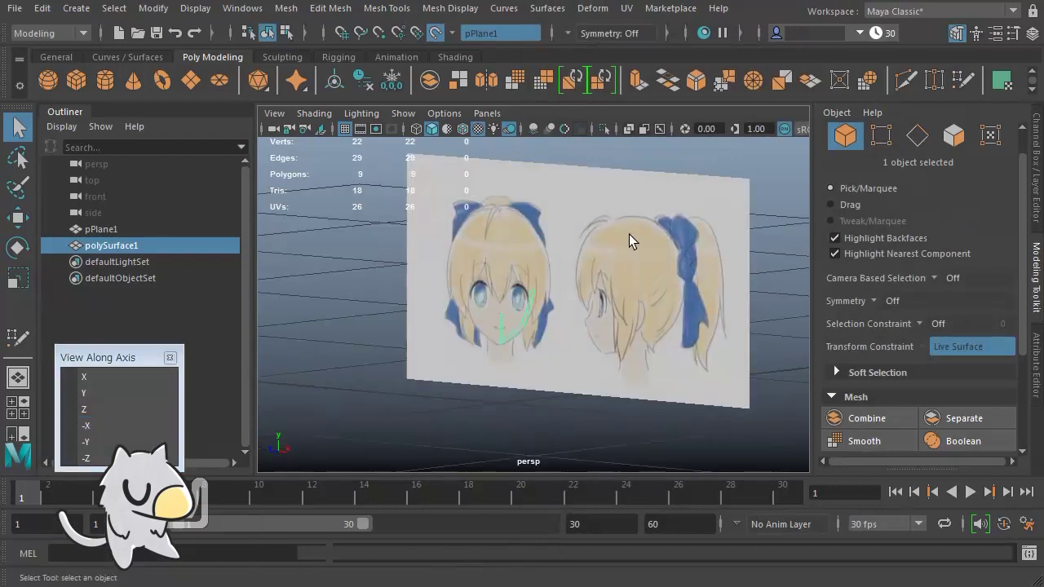
Turn off Make Live on pPlane1, select it, and duplicate it
click(437, 31)
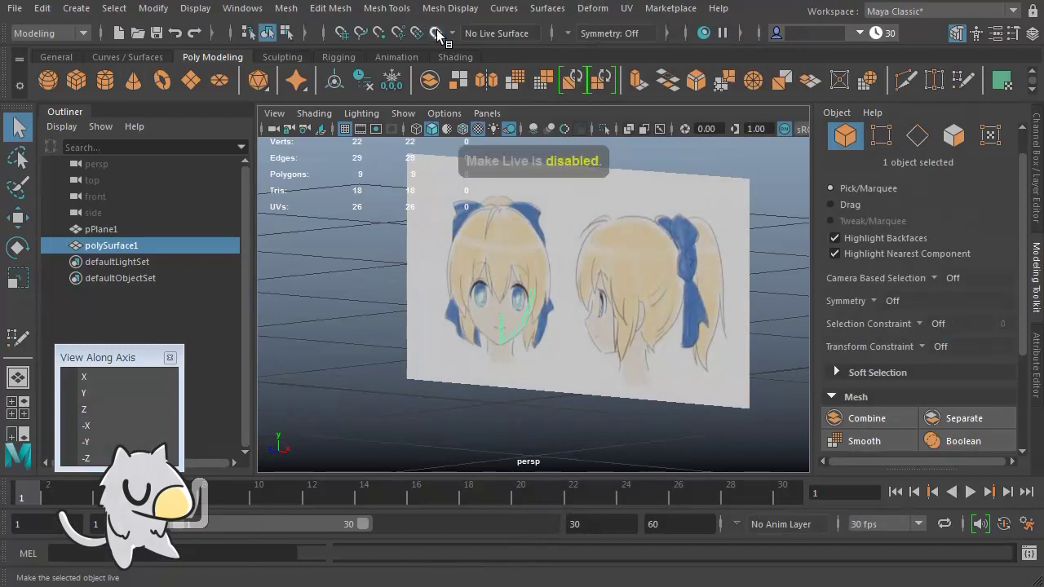
click(638, 252)
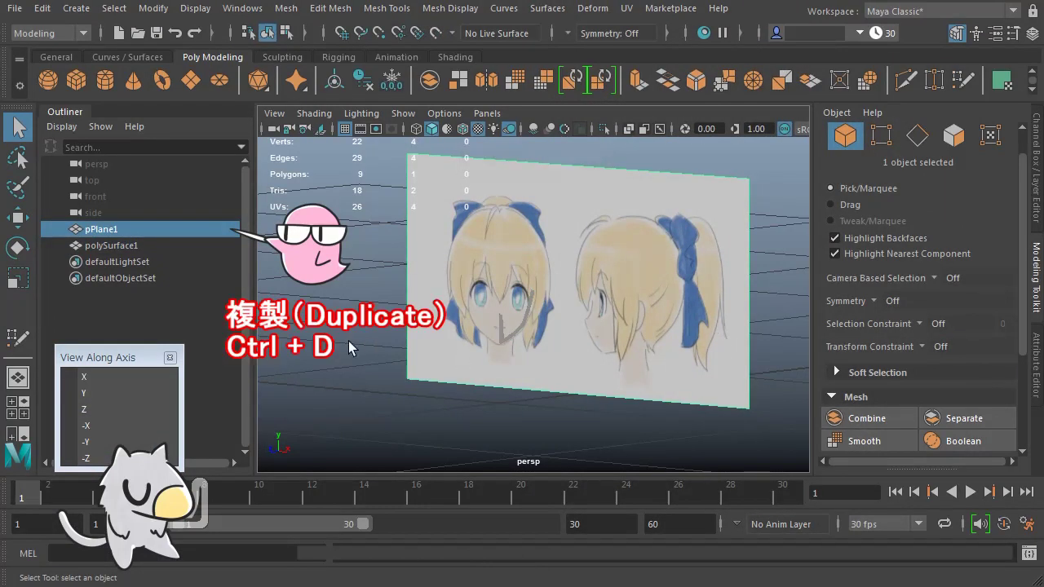
key(ctrl+d)
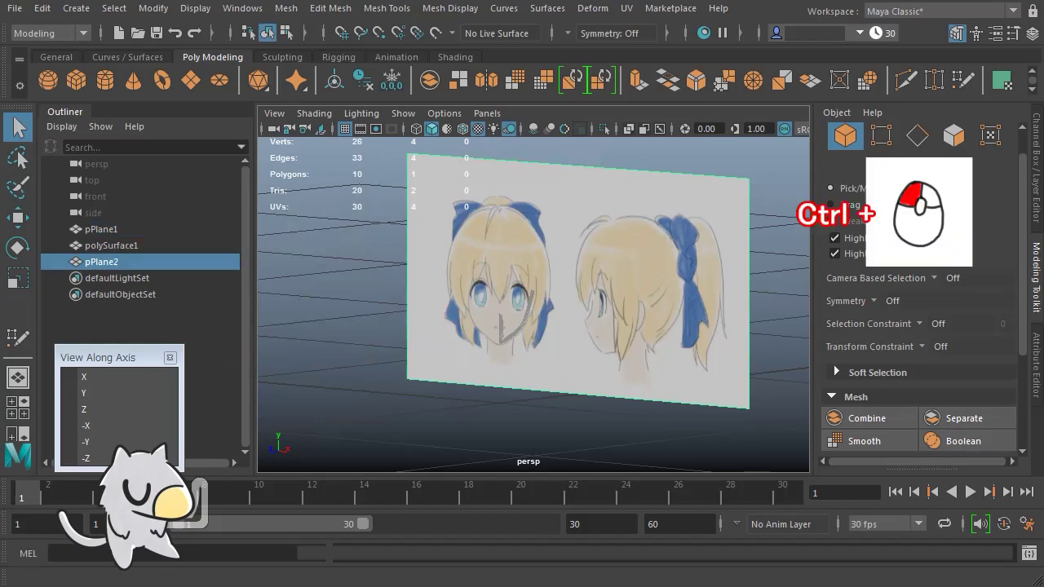
Rotate the copy's vertices 90° so it crosses pPlane1 at right angles
ctrl+click(881, 135)
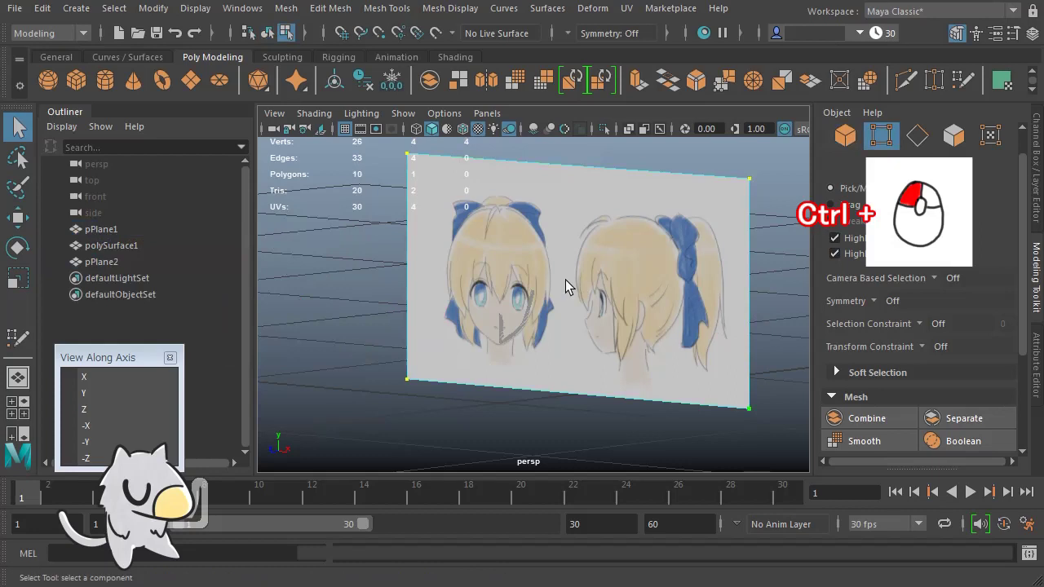
alt+drag(570, 334, 669, 375)
alt+middle_drag(669, 375, 573, 357)
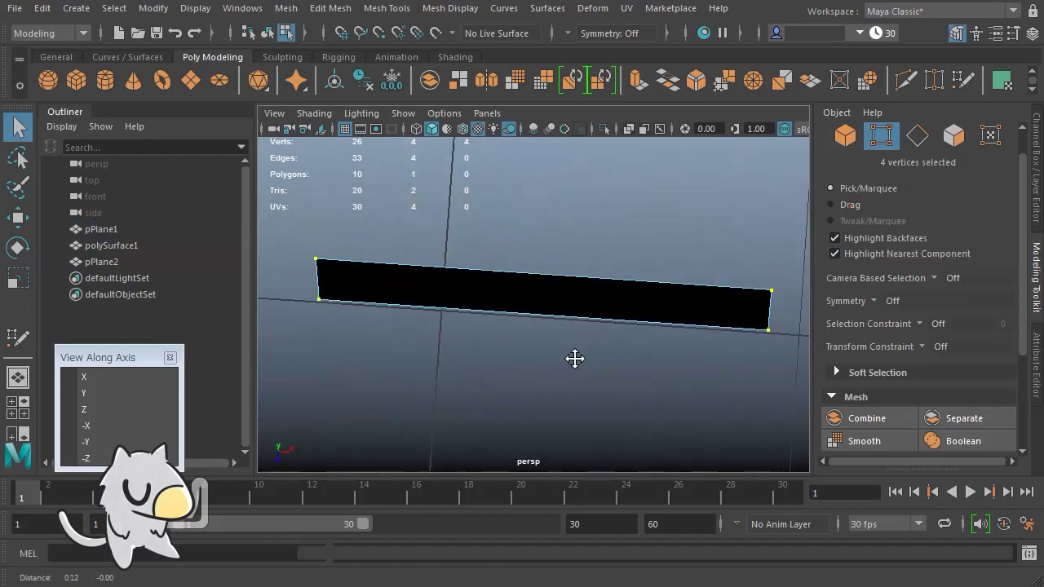
alt+right_drag(573, 357, 559, 366)
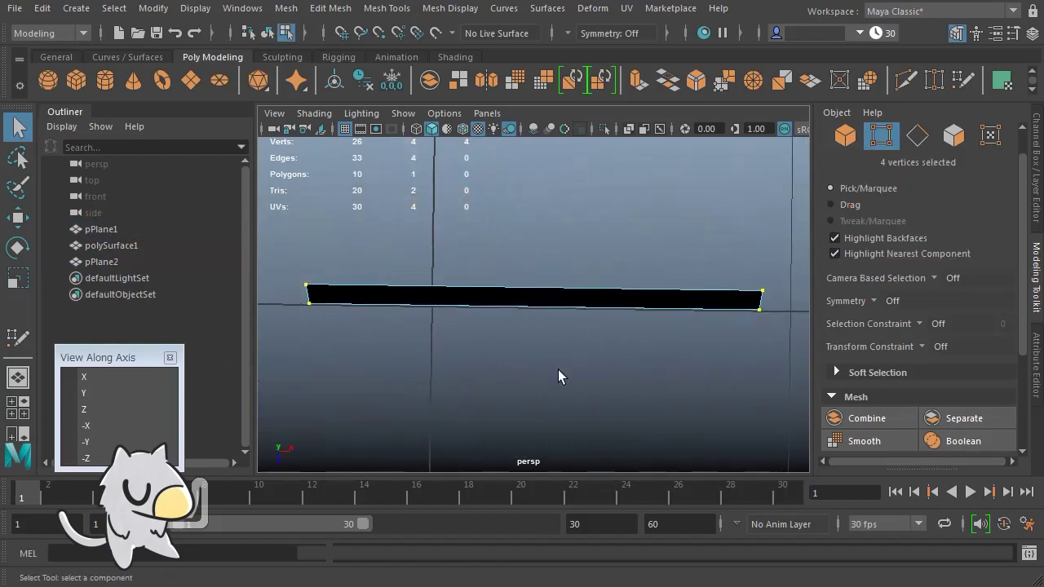
key(e)
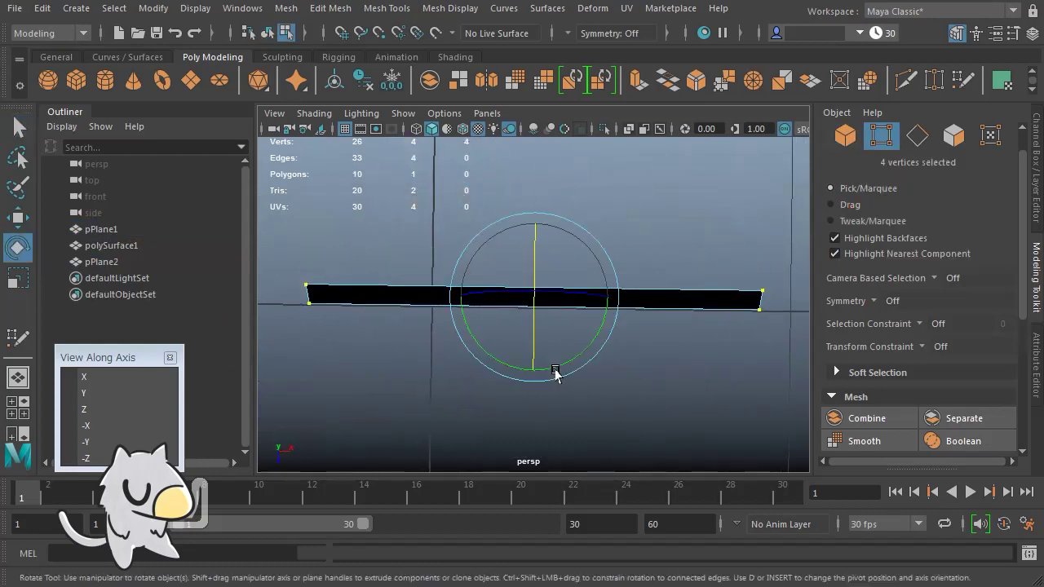
drag(558, 359, 653, 307)
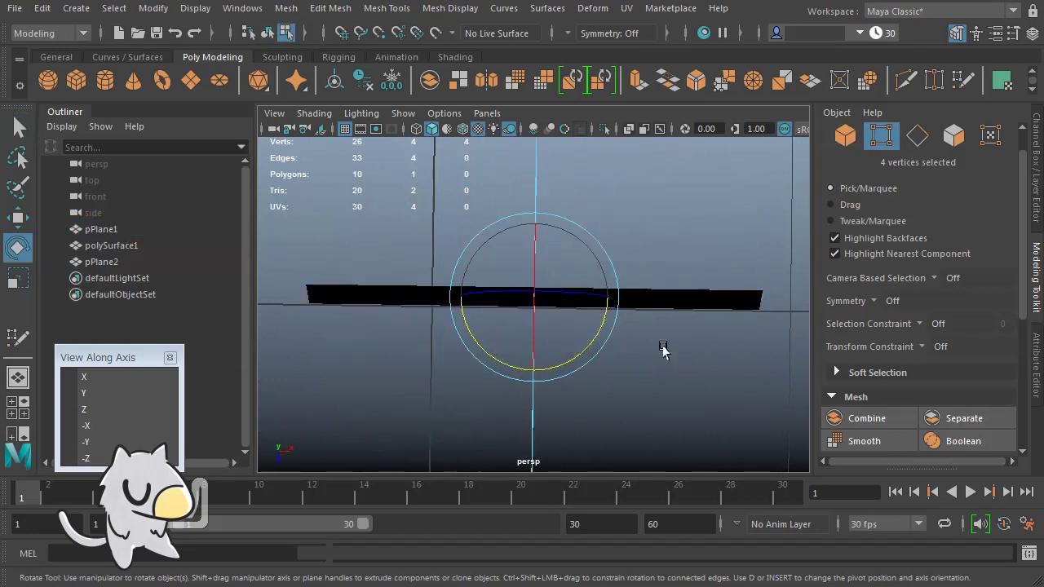
alt+drag(660, 350, 680, 361)
alt+drag(706, 401, 562, 376)
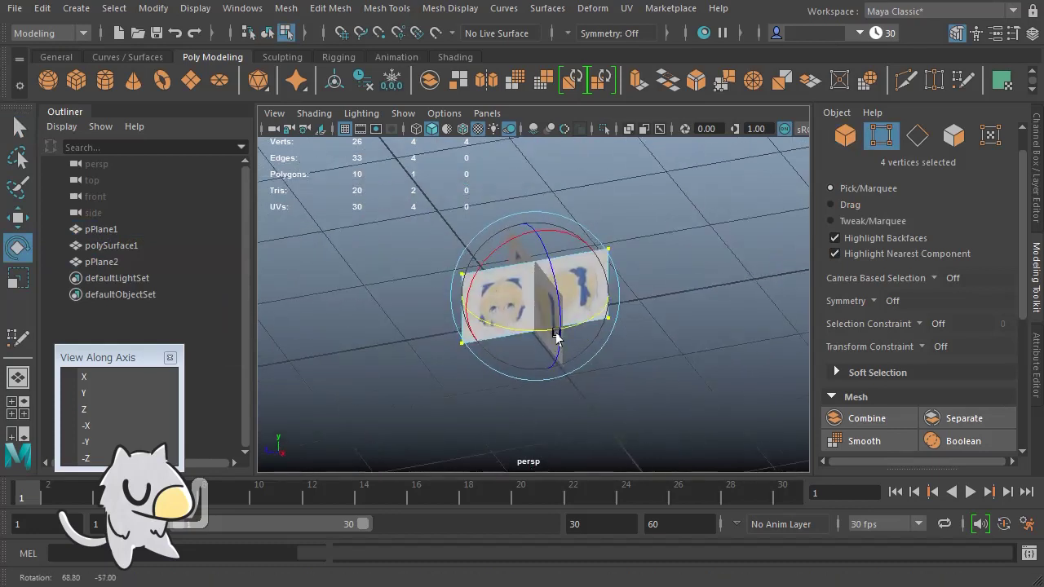
Return to object selection and turn on X-Ray for both reference planes
key(q)
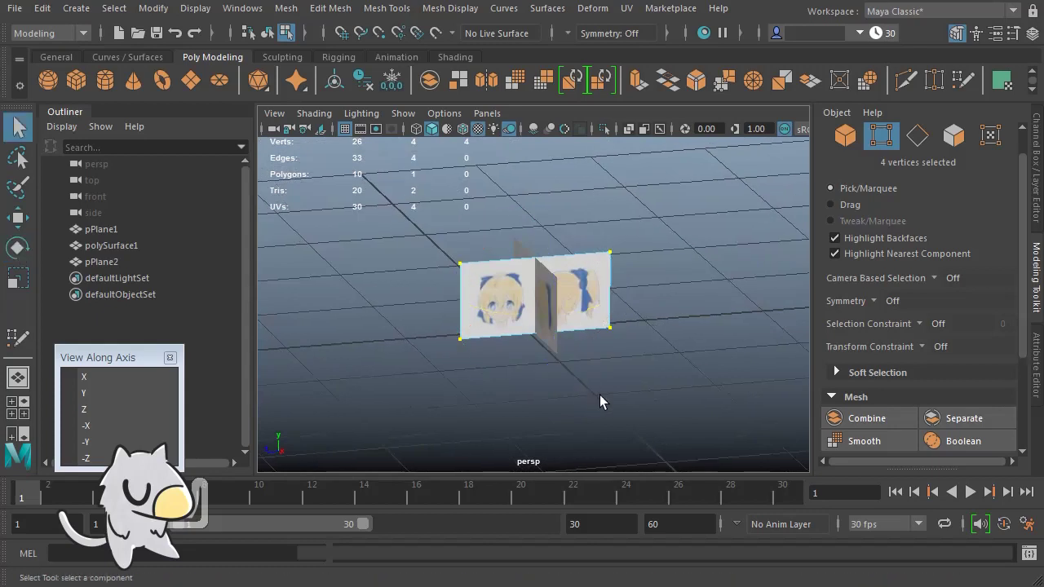
click(845, 135)
scroll(611, 389, up, 4)
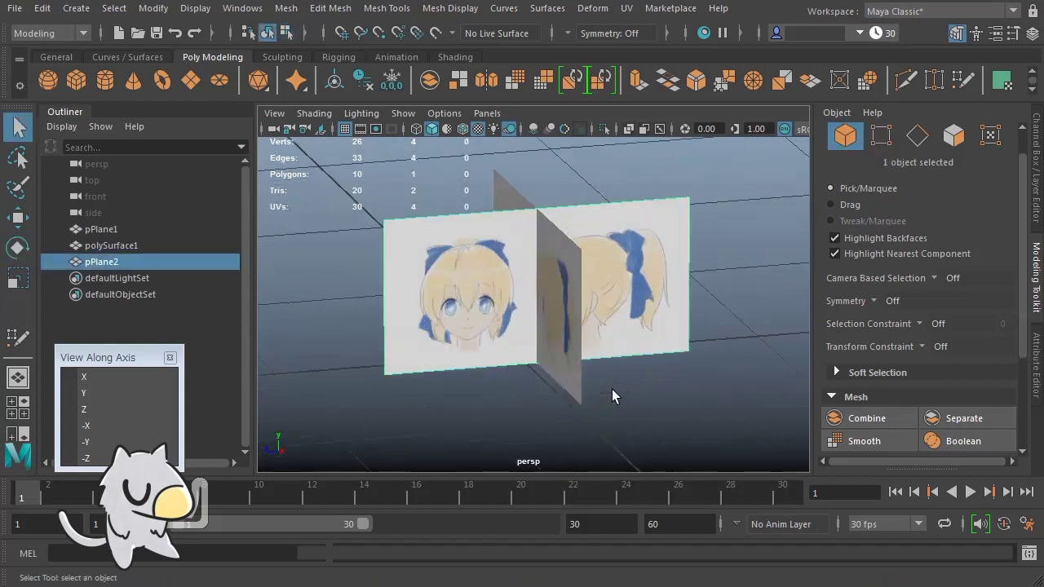
alt+drag(475, 383, 551, 399)
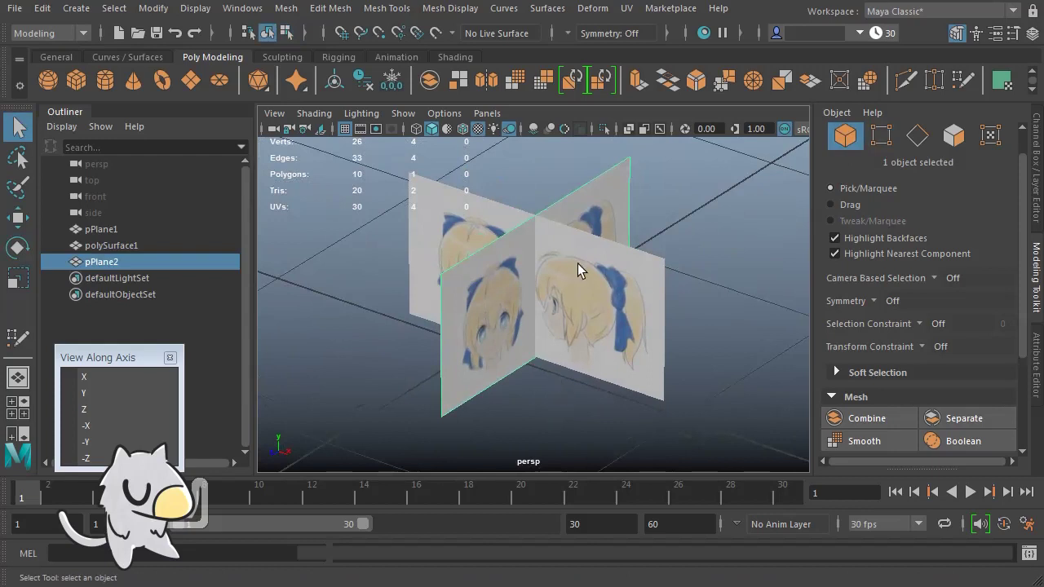
click(628, 130)
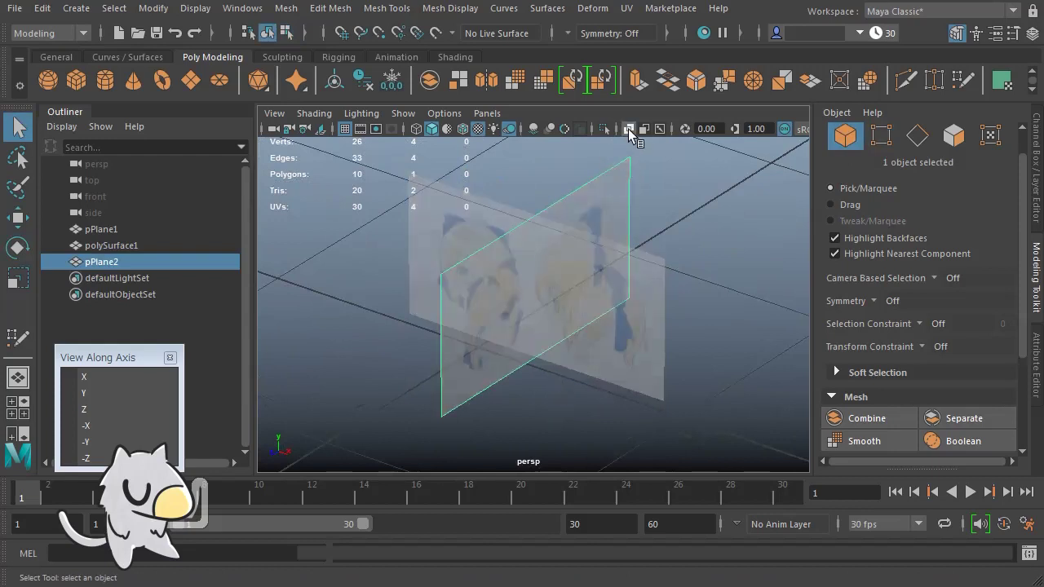
Select polySurface1, enter Vertex mode and frame the strip beside the mouth
click(123, 247)
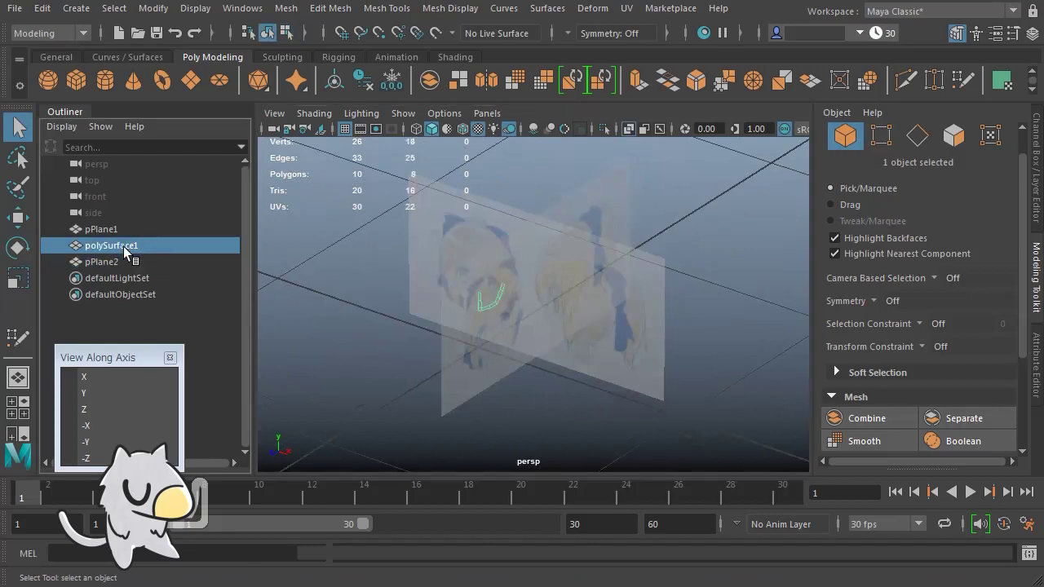
mouse_move(521, 386)
alt+mouse_down()
mouse_move(563, 336)
mouse_move(561, 374)
mouse_move(477, 372)
alt+mouse_up()
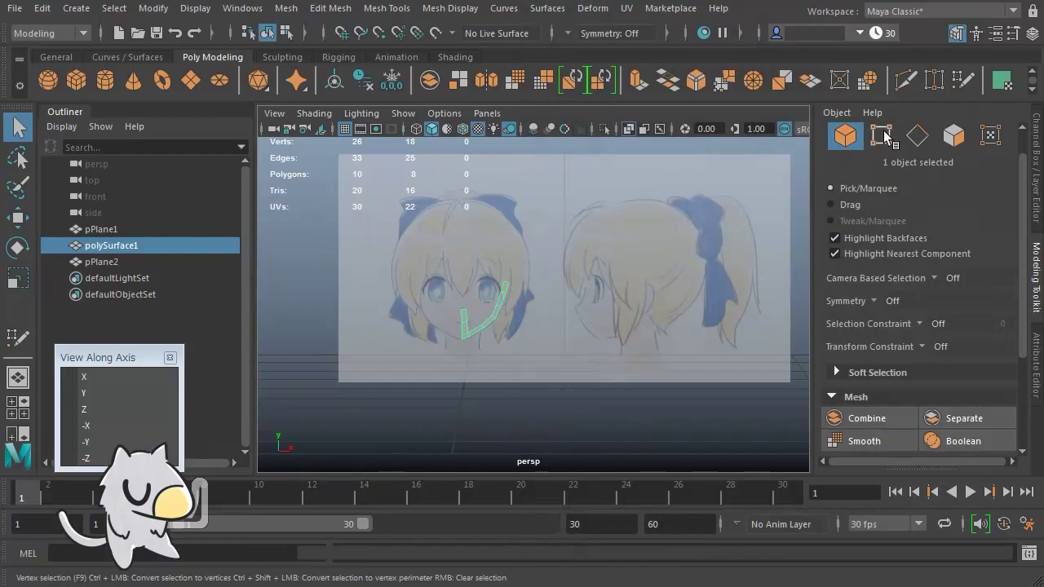
click(880, 135)
scroll(445, 359, up, 3)
scroll(445, 359, up, 2)
mouse_move(407, 384)
alt+middle_down()
mouse_move(601, 369)
mouse_move(619, 400)
alt+middle_up()
scroll(601, 370, up, 2)
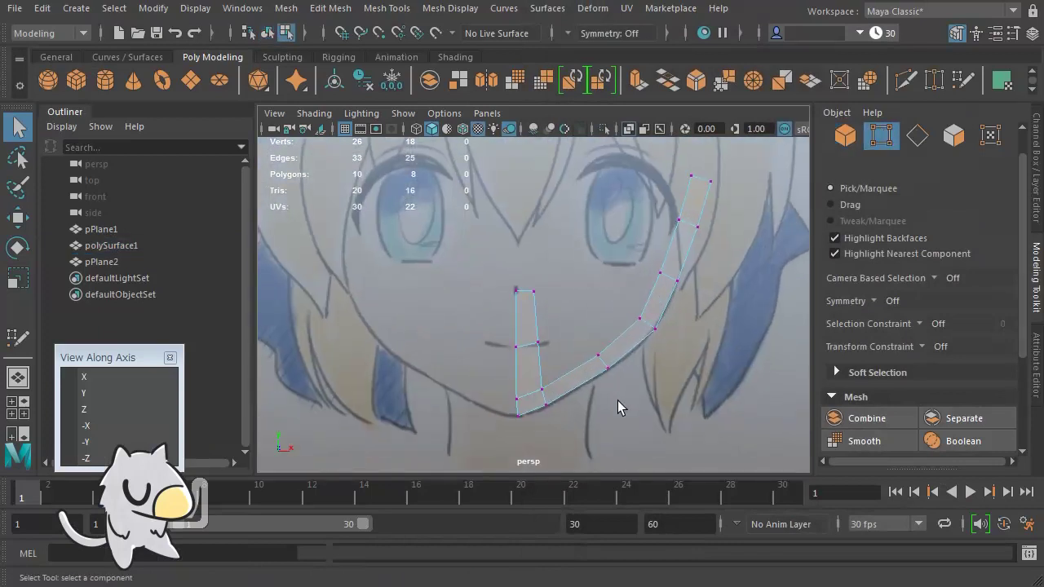
Marquee-select all eight vertical-strip vertices, then orbit to view them edge-on from the side
drag(507, 231, 566, 316)
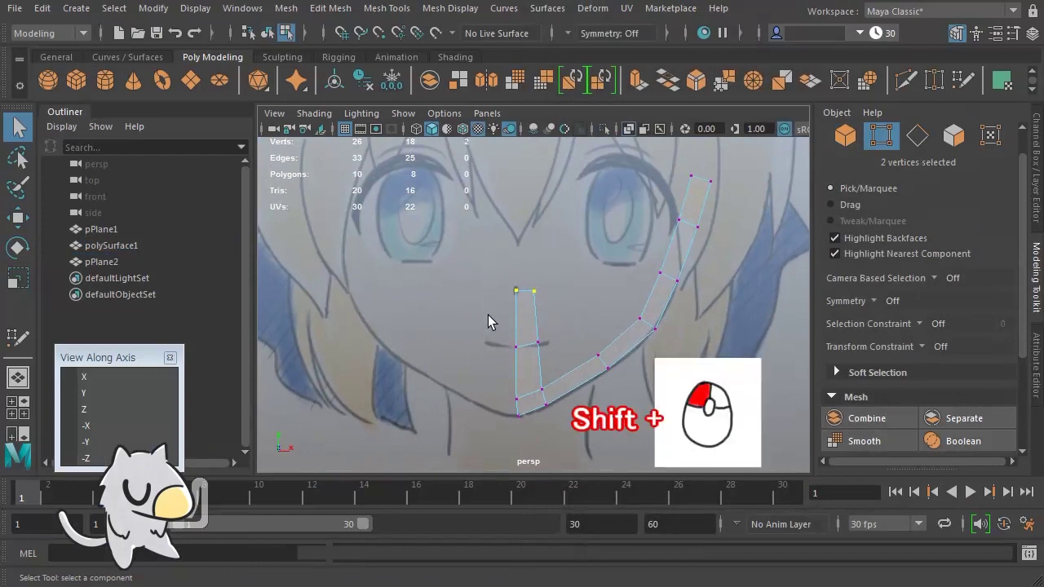
shift+drag(488, 317, 552, 365)
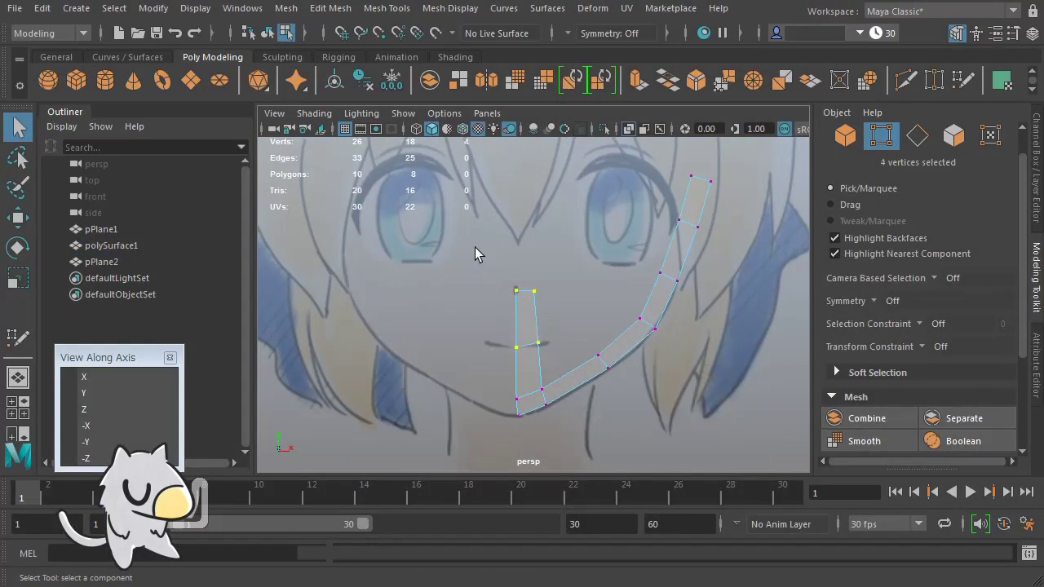
shift+drag(475, 247, 563, 455)
key(z)
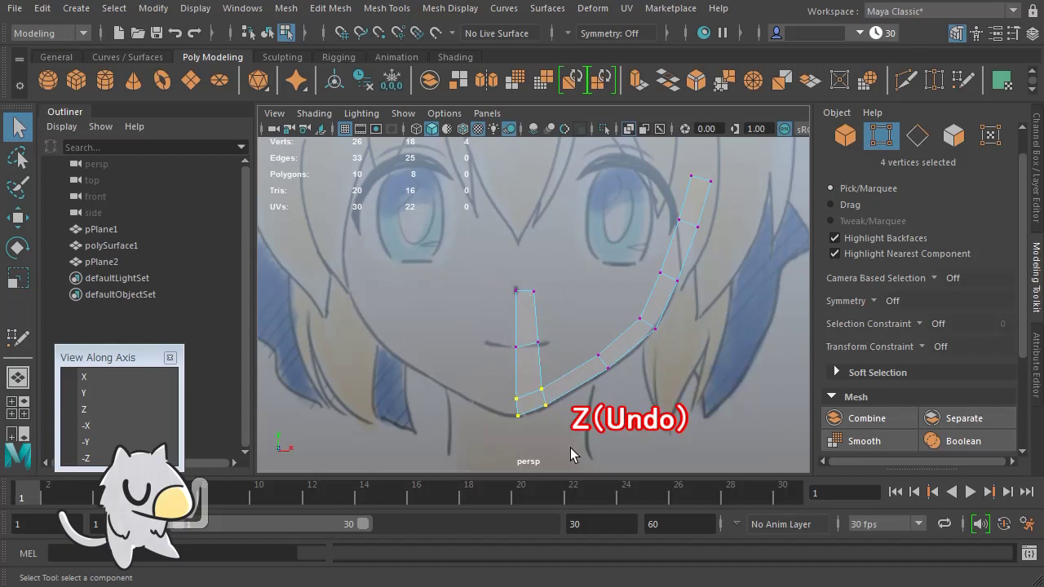
key(z)
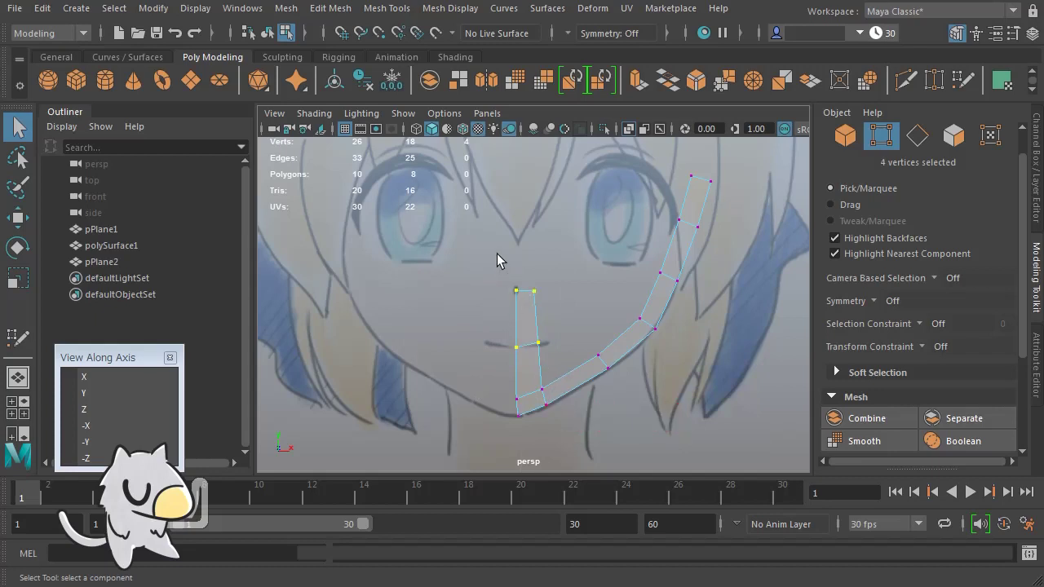
ctrl+shift+click(493, 254)
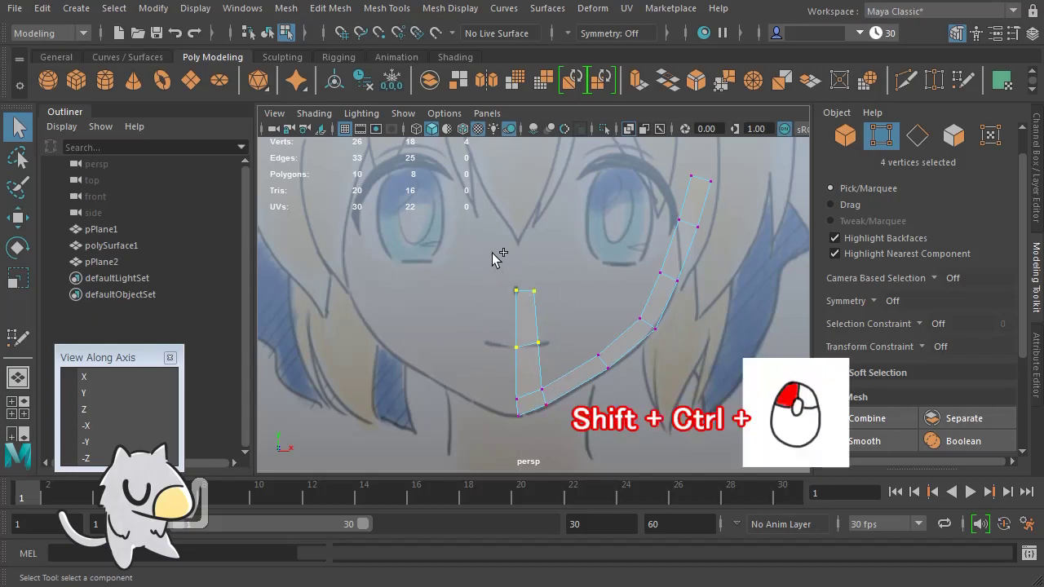
ctrl+shift+drag(493, 255, 575, 445)
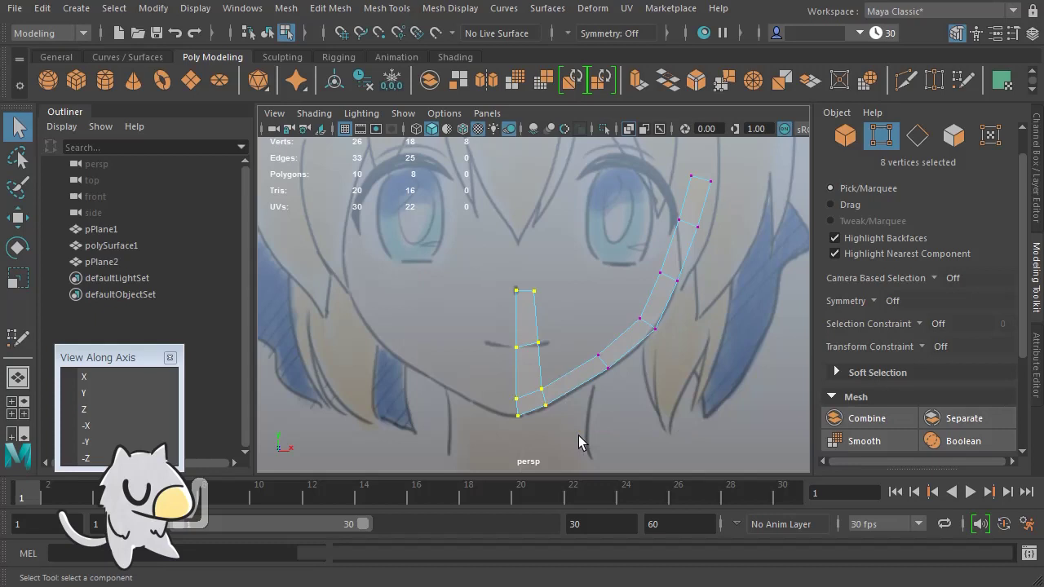
scroll(579, 435, down, 4)
mouse_move(660, 343)
alt+mouse_down()
mouse_move(477, 347)
mouse_move(514, 365)
alt+mouse_up()
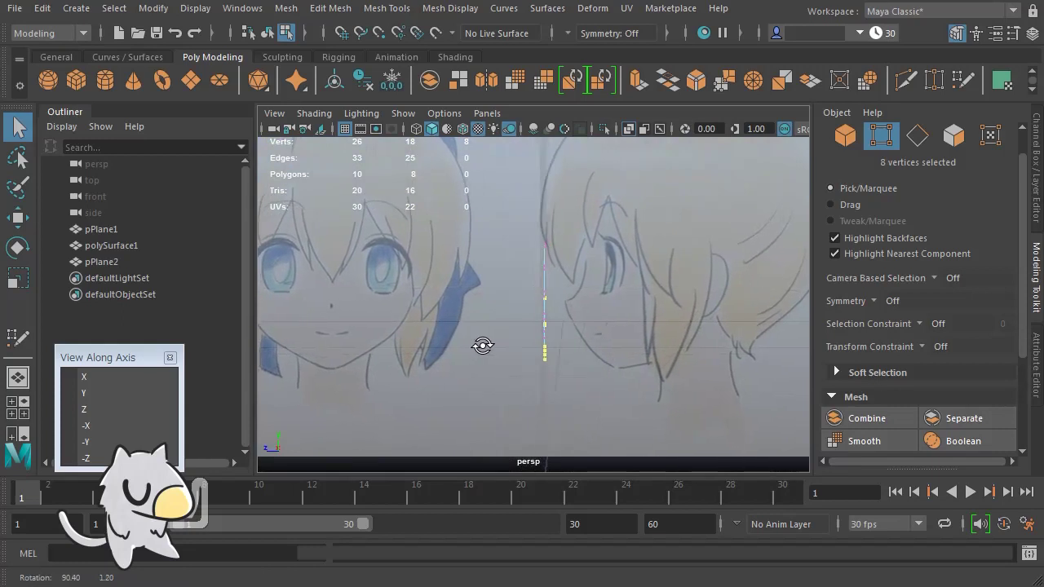
Select pPlane2's four corner vertices and move them left along X in the -X view
scroll(514, 364, down, 2)
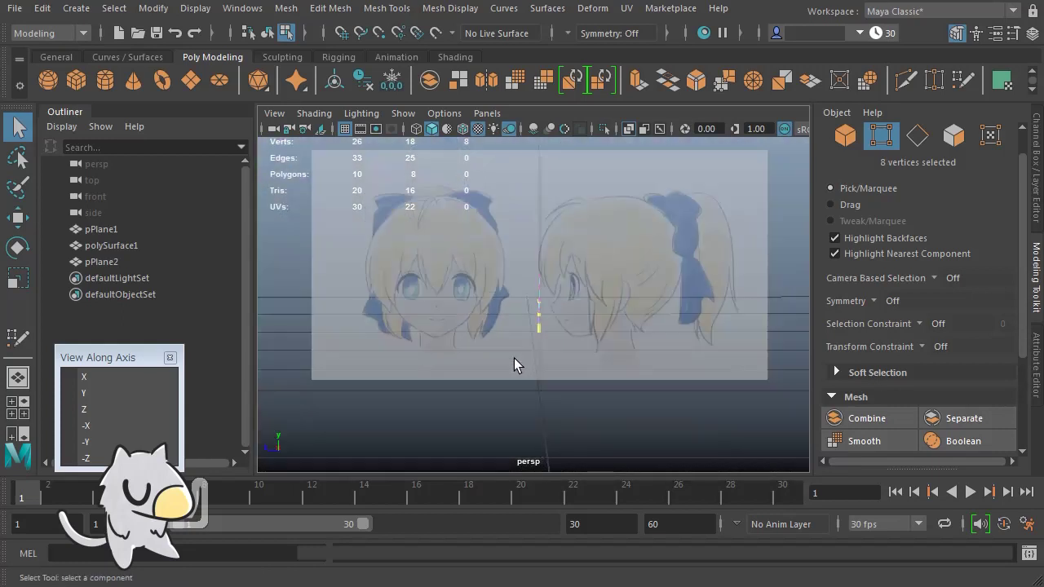
click(845, 144)
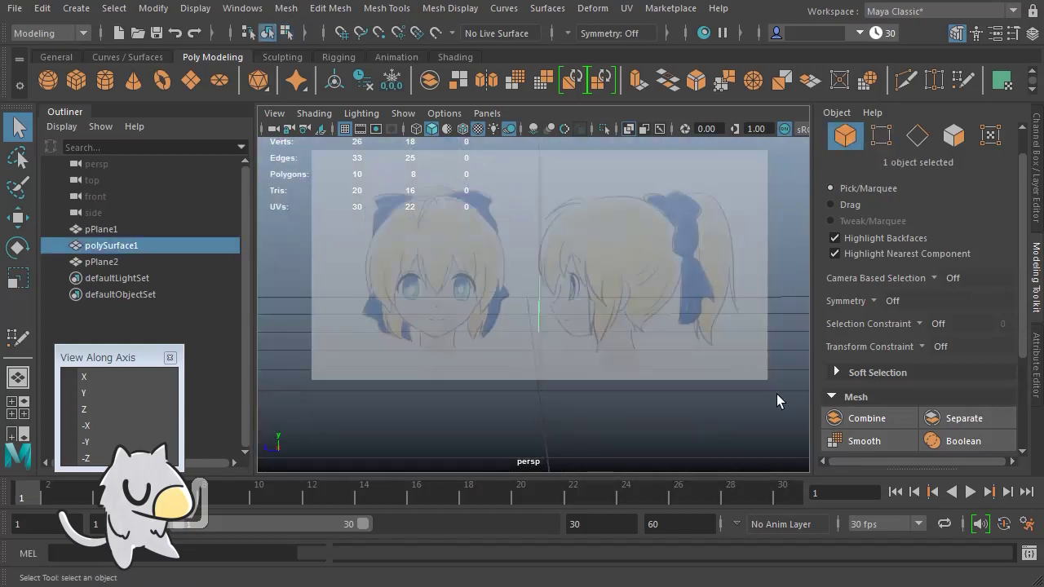
drag(777, 396, 738, 359)
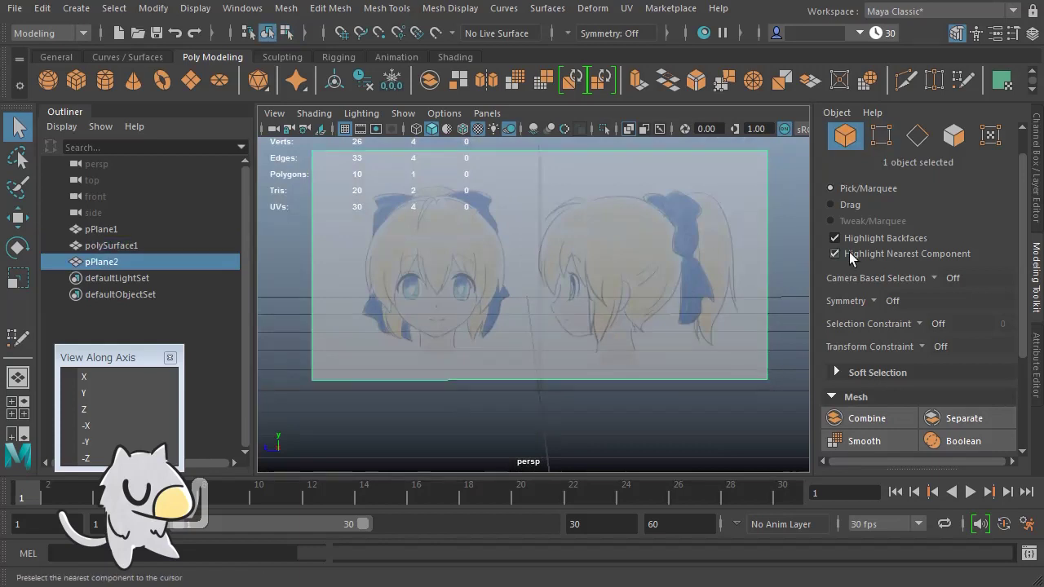
click(880, 136)
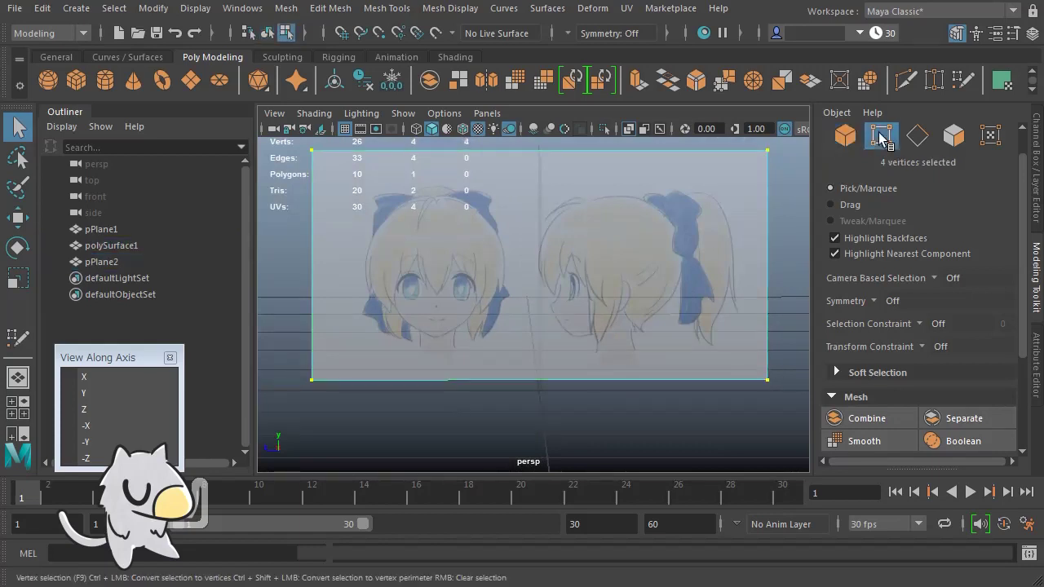
click(106, 426)
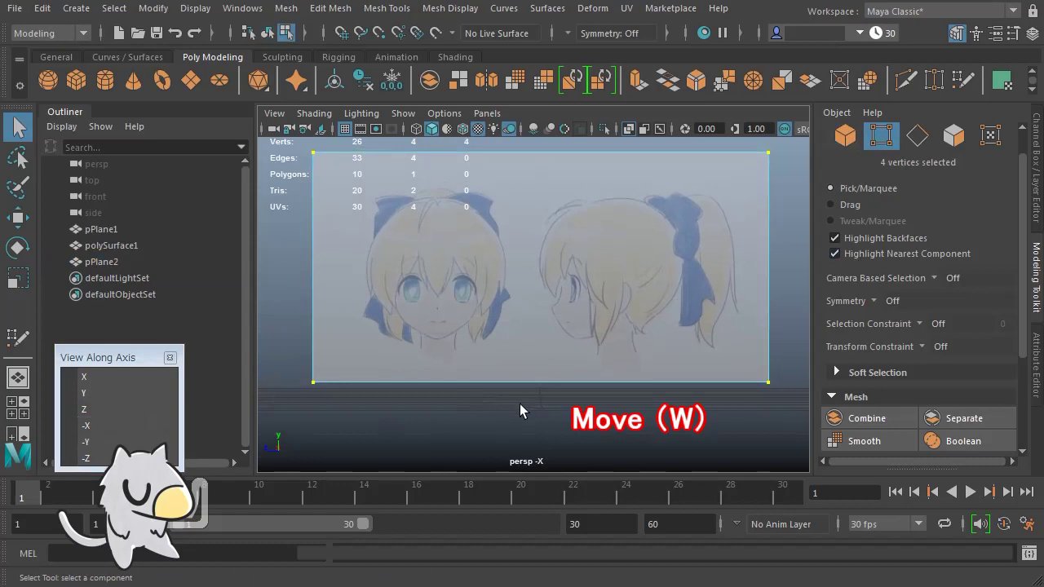
key(w)
drag(496, 262, 431, 269)
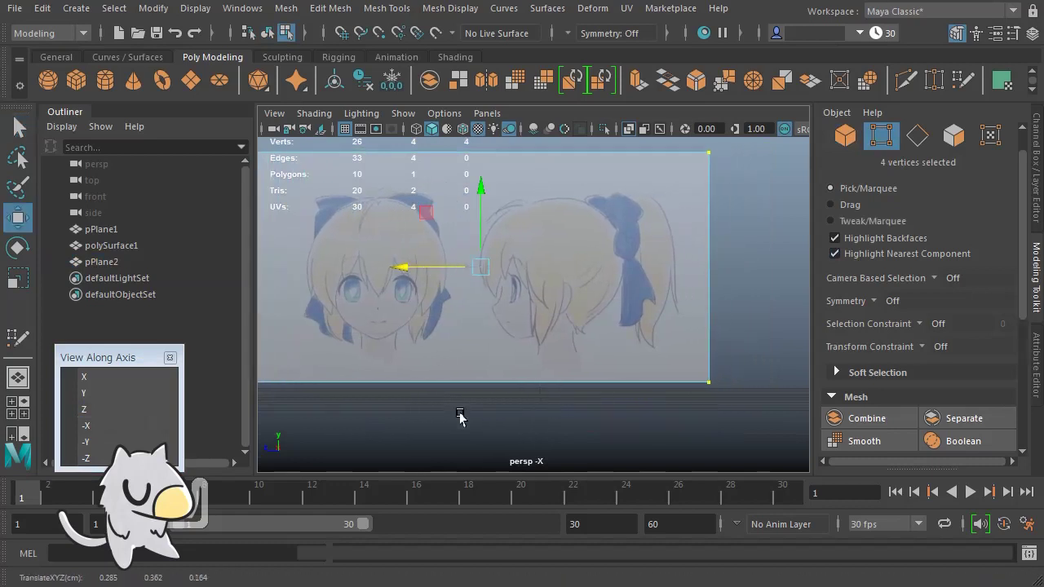
Return to object mode and select the polySurface1 jaw strip
key(q)
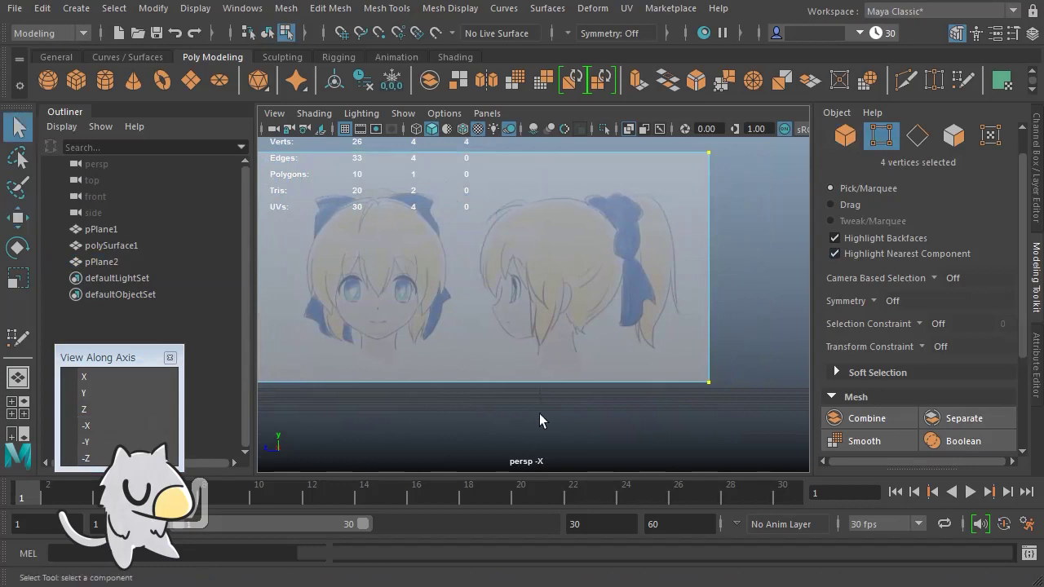
click(844, 136)
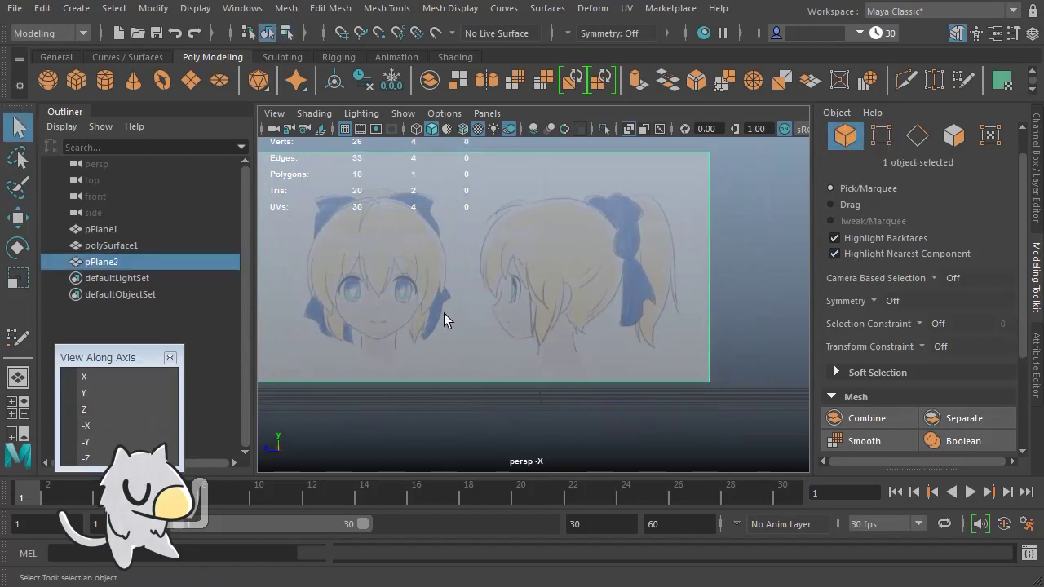
click(129, 245)
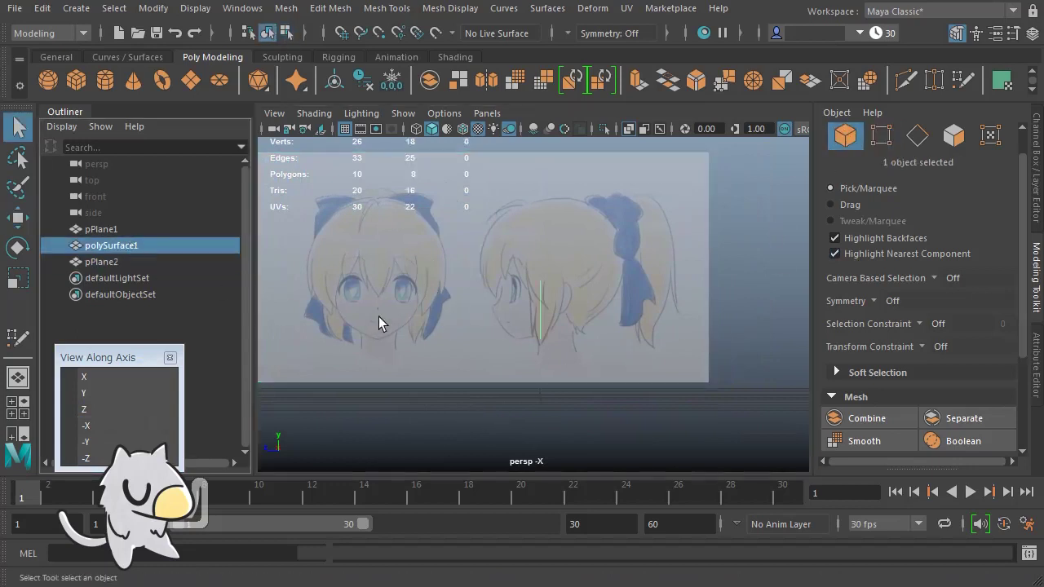
In the -X side view, move the strip's vertices back along X toward the jawline
click(880, 137)
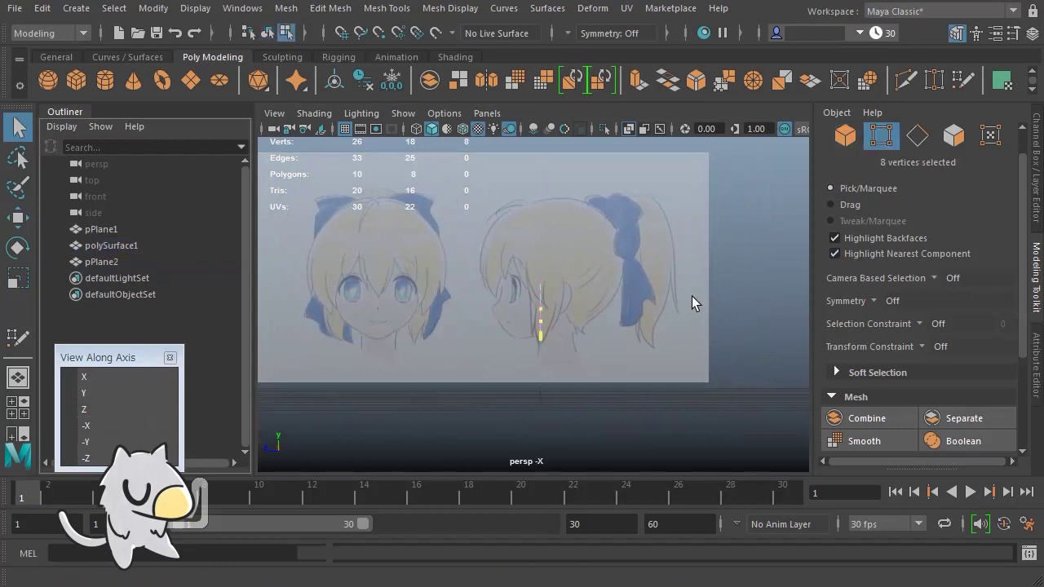
scroll(570, 364, up, 5)
alt+drag(570, 364, 558, 375)
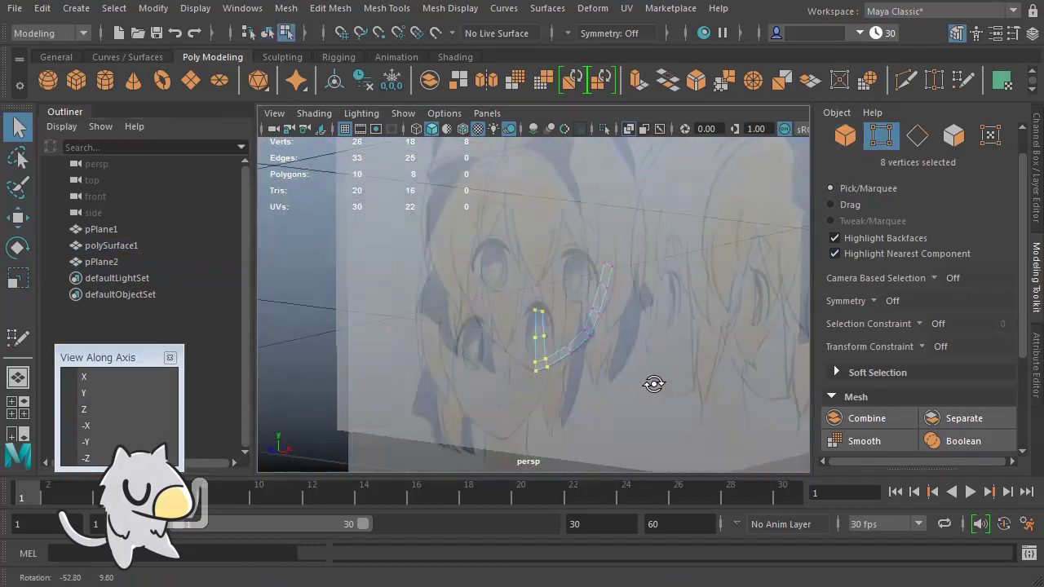
click(122, 425)
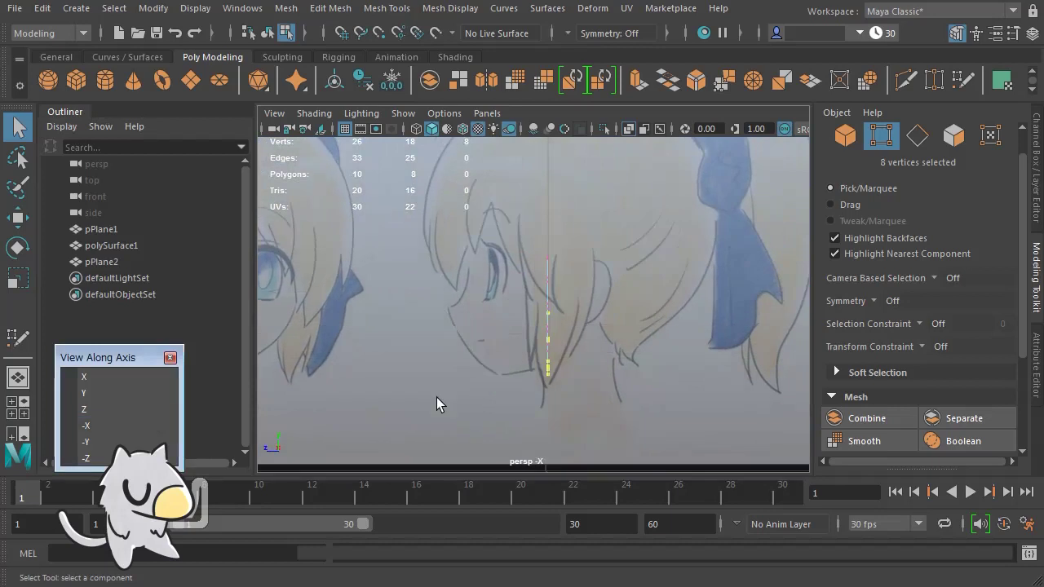
key(w)
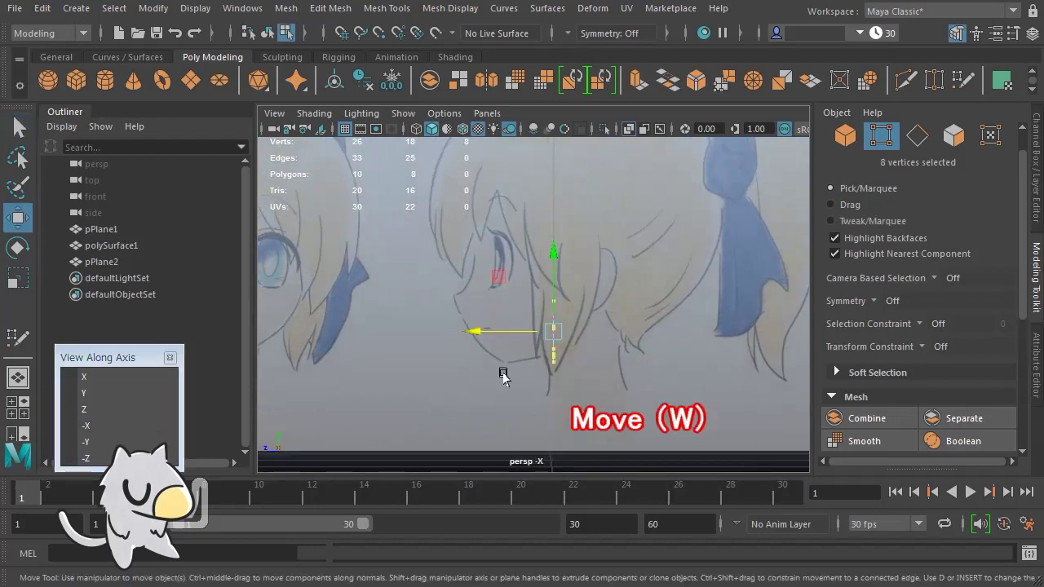
middle_drag(480, 373, 432, 368)
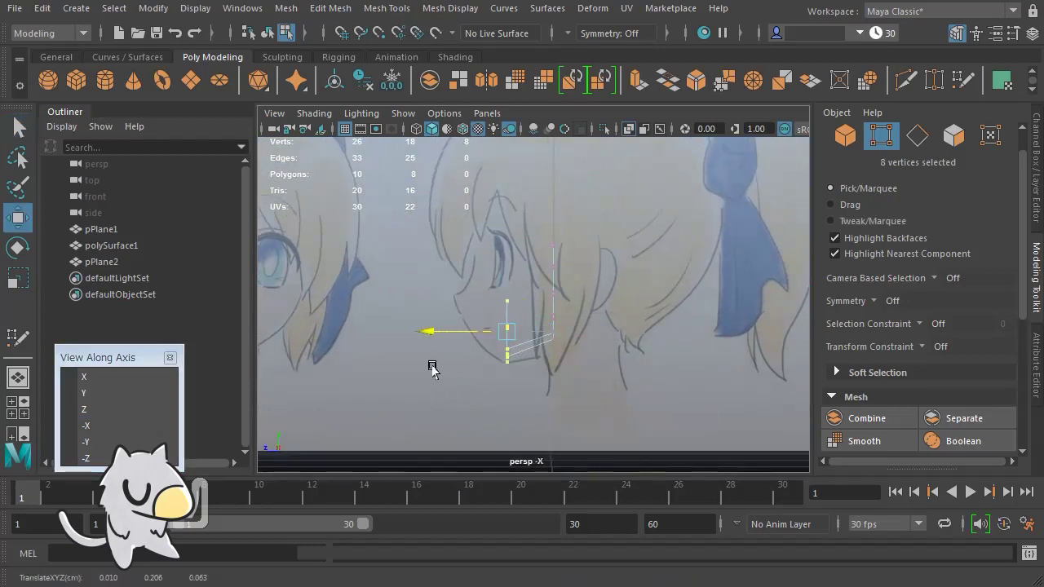
mouse_move(454, 389)
alt+mouse_down()
mouse_move(449, 419)
mouse_move(466, 380)
mouse_move(535, 393)
mouse_move(493, 364)
alt+mouse_up()
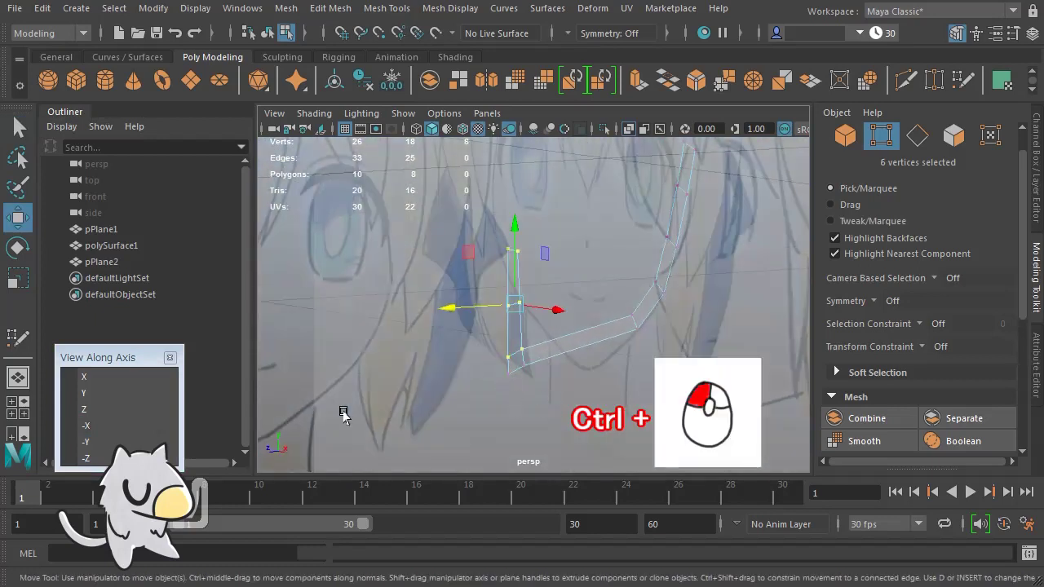
click(129, 426)
middle_drag(483, 391, 452, 388)
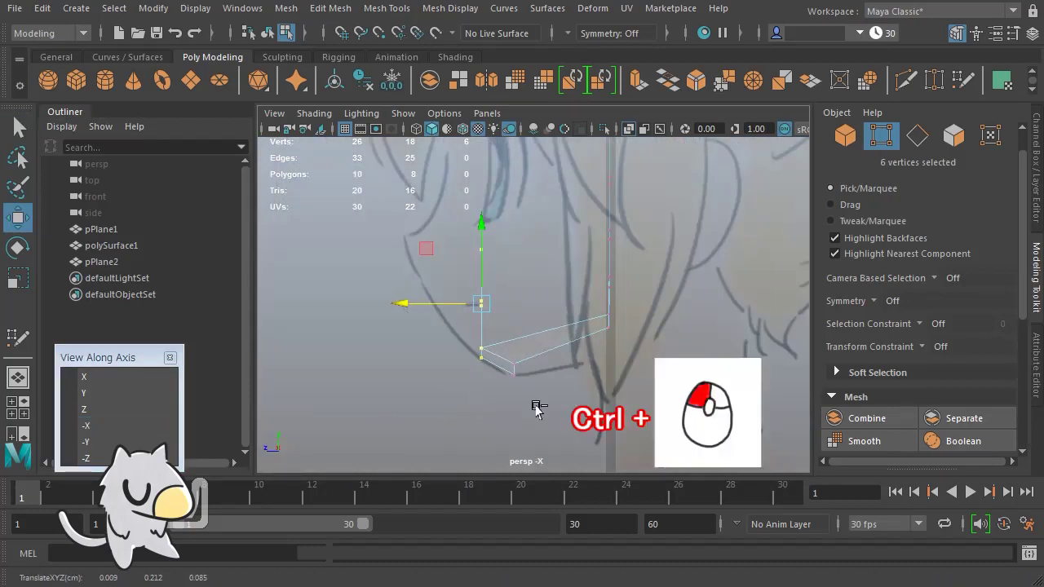
Narrow the selection to the upper vertices and nudge them back to the cheek line
ctrl+drag(535, 407, 443, 335)
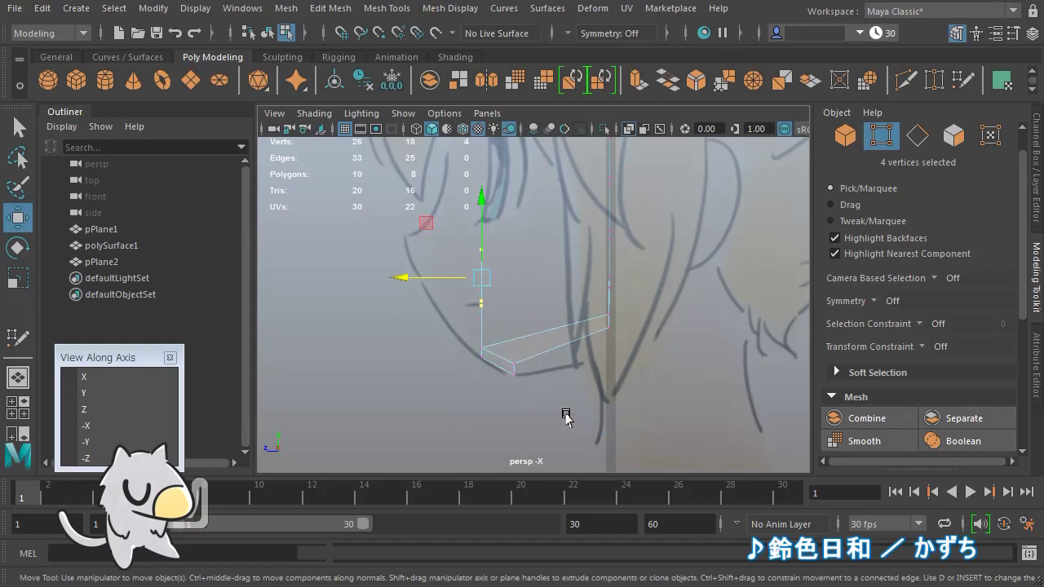
middle_drag(536, 409, 517, 400)
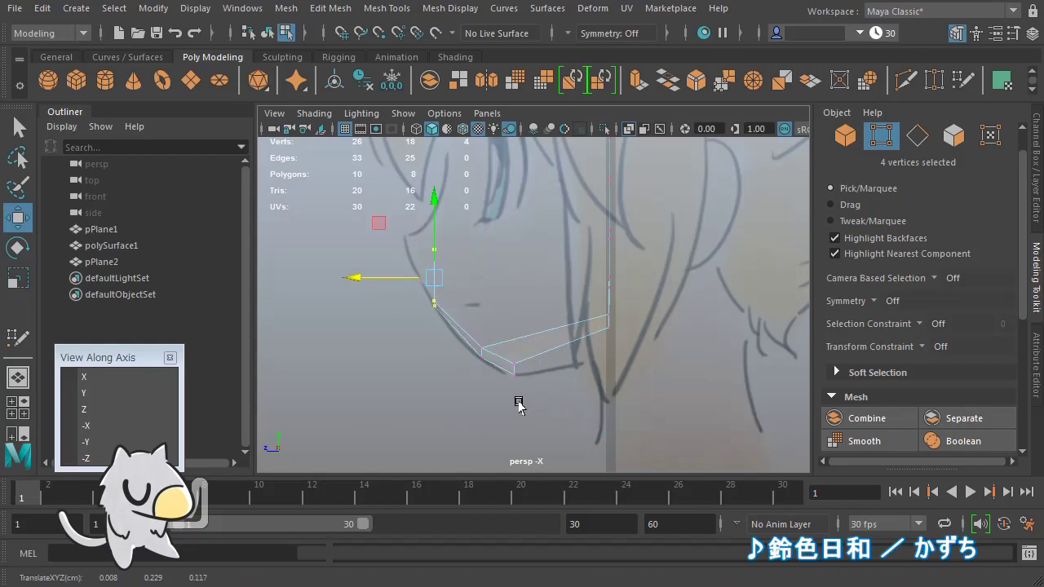
ctrl+drag(546, 413, 398, 289)
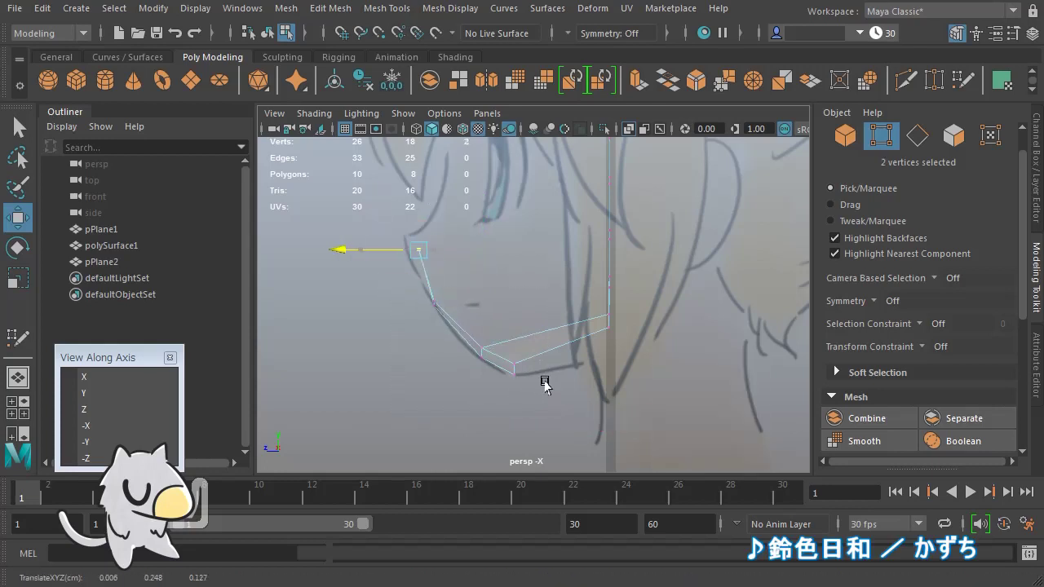
middle_drag(536, 381, 533, 380)
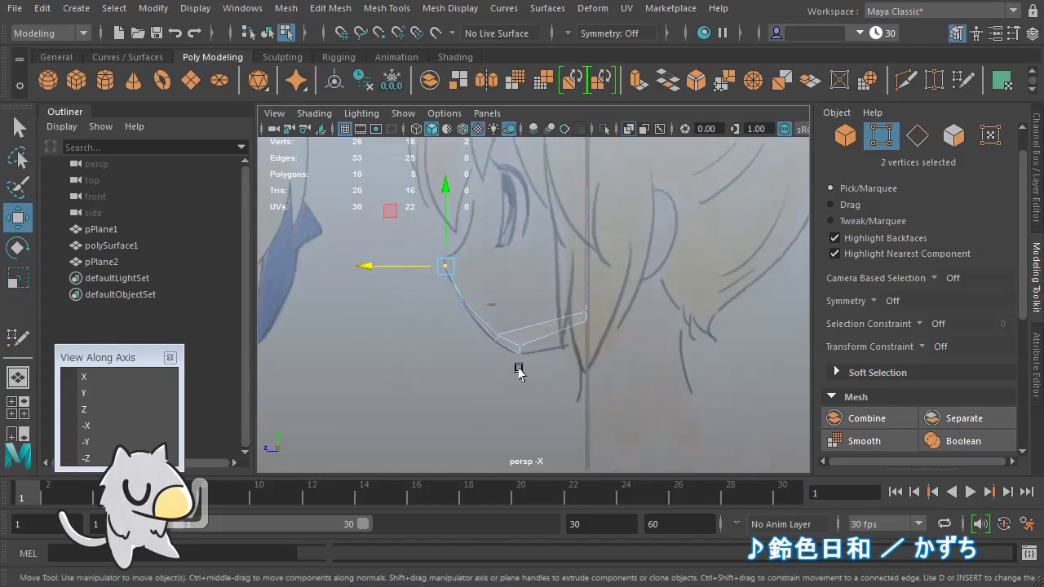
Select the chin-end vertices and slide them back to match the side profile
mouse_move(436, 345)
alt+mouse_down()
mouse_move(616, 380)
mouse_move(618, 353)
alt+mouse_up()
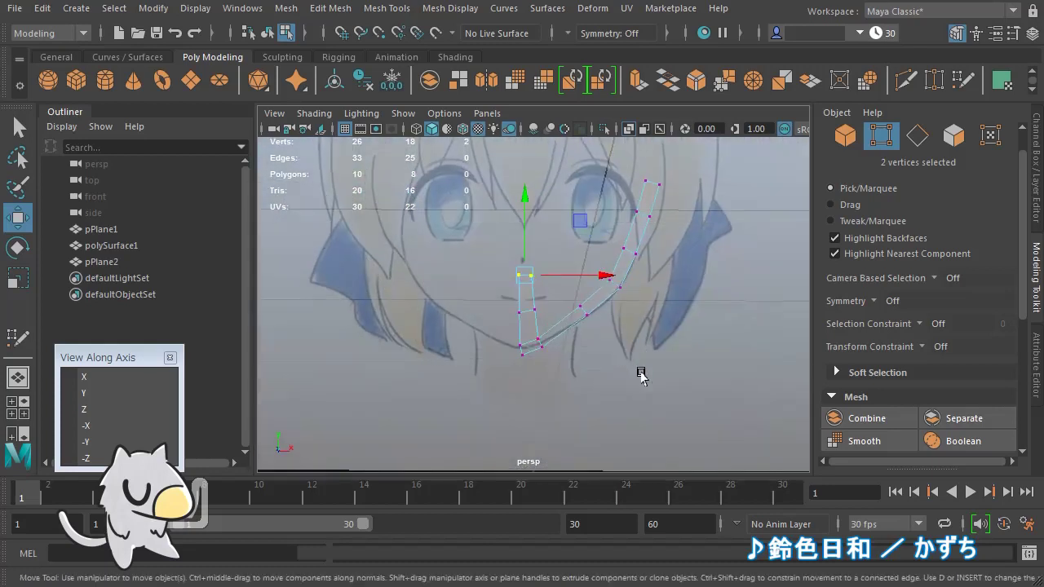
scroll(639, 366, down, 3)
drag(651, 420, 546, 182)
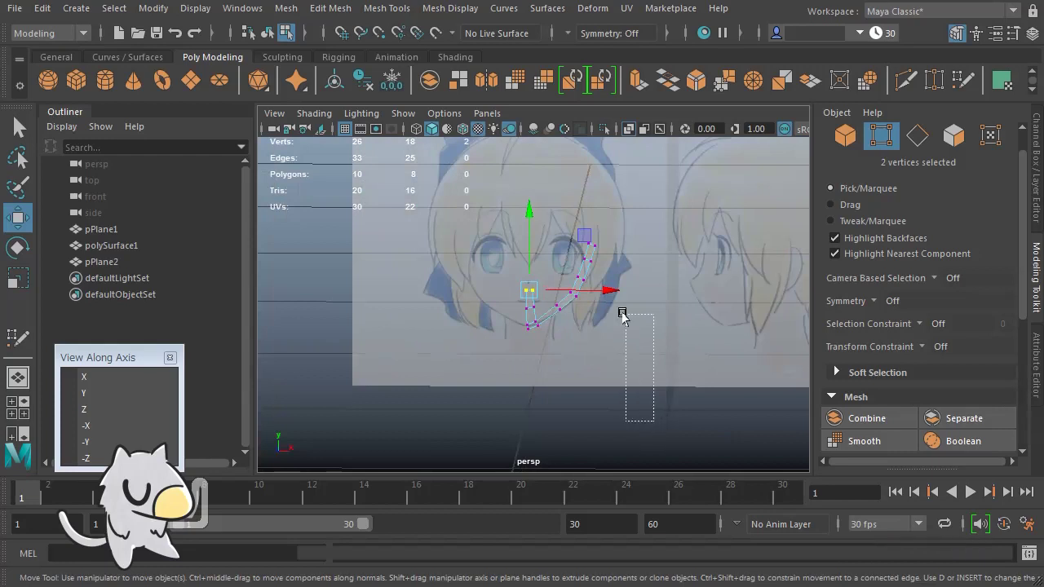
scroll(626, 353, up, 2)
alt+drag(626, 352, 479, 352)
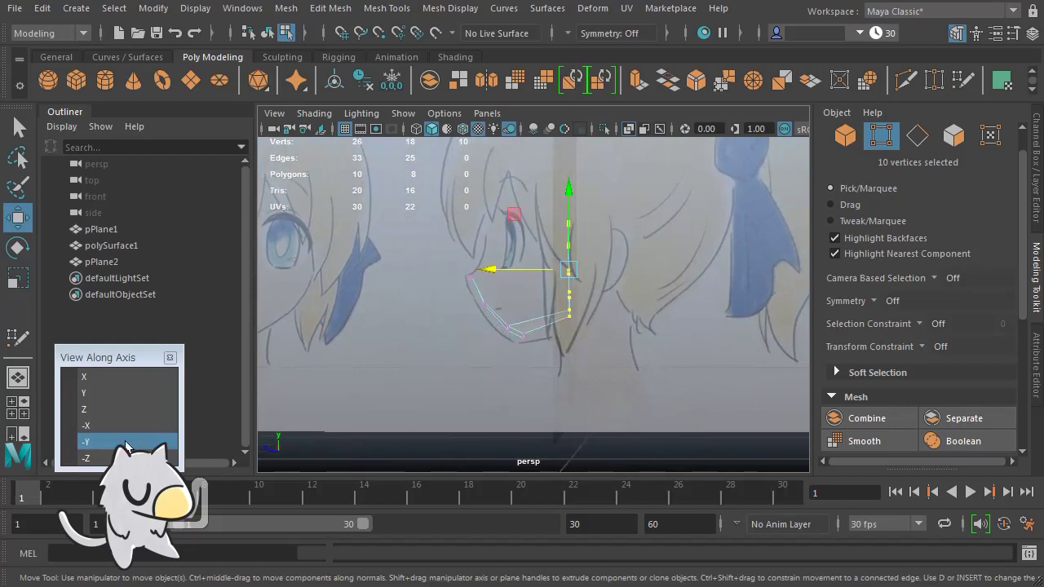
click(85, 425)
middle_drag(485, 367, 453, 355)
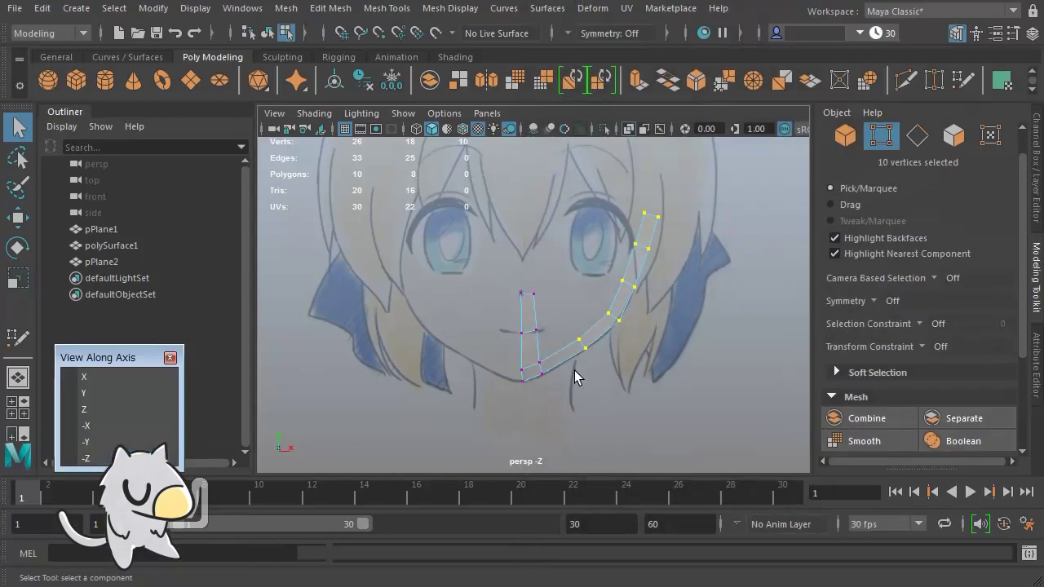
click(844, 137)
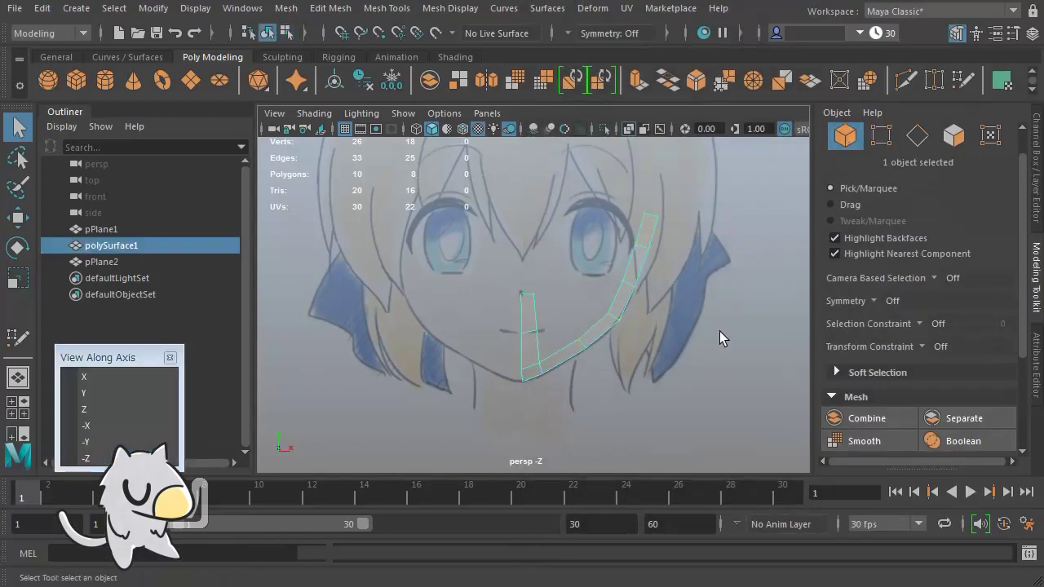
Hide the reference planes with Alt+H and view the see-through strip from the front
key(alt+h)
alt+drag(719, 331, 560, 223)
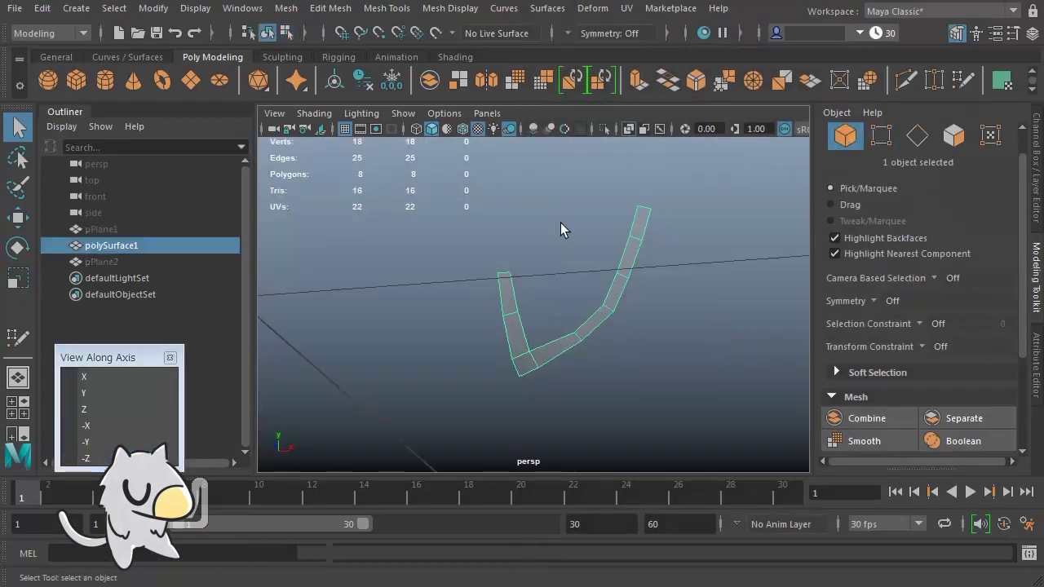
click(628, 129)
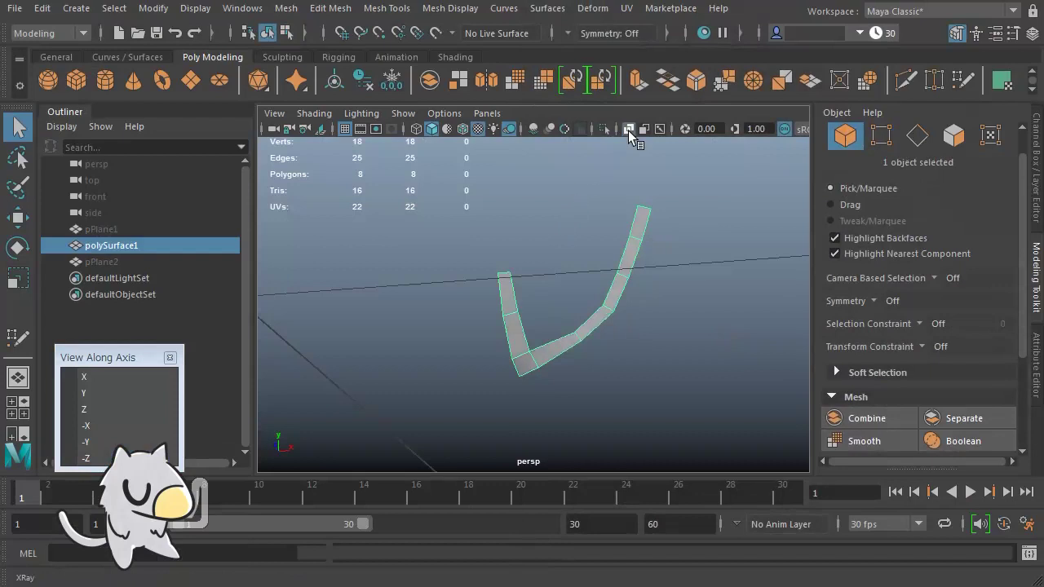
mouse_move(710, 317)
alt+mouse_down()
mouse_move(661, 314)
mouse_move(714, 323)
alt+mouse_up()
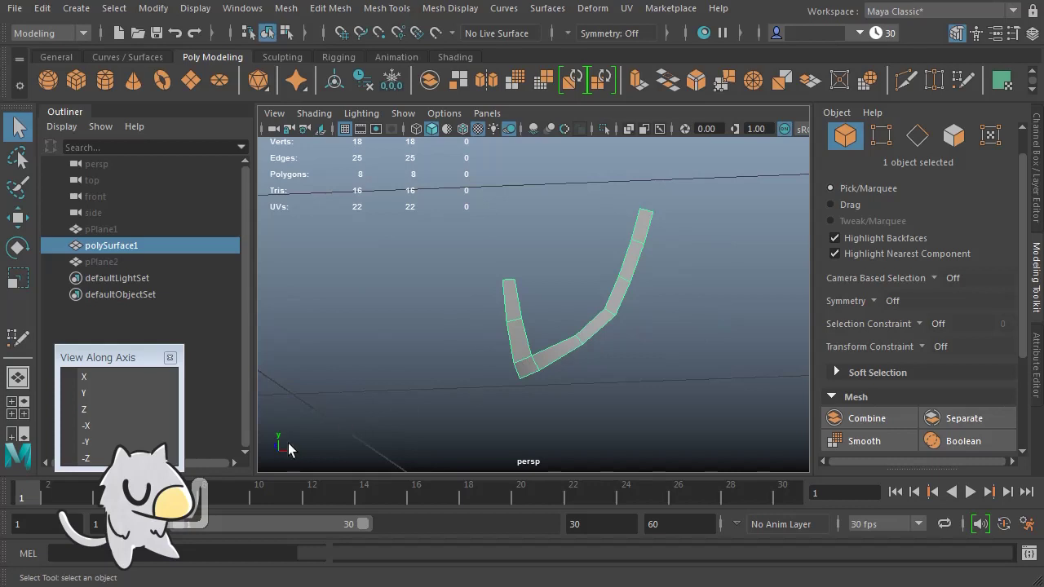
click(85, 458)
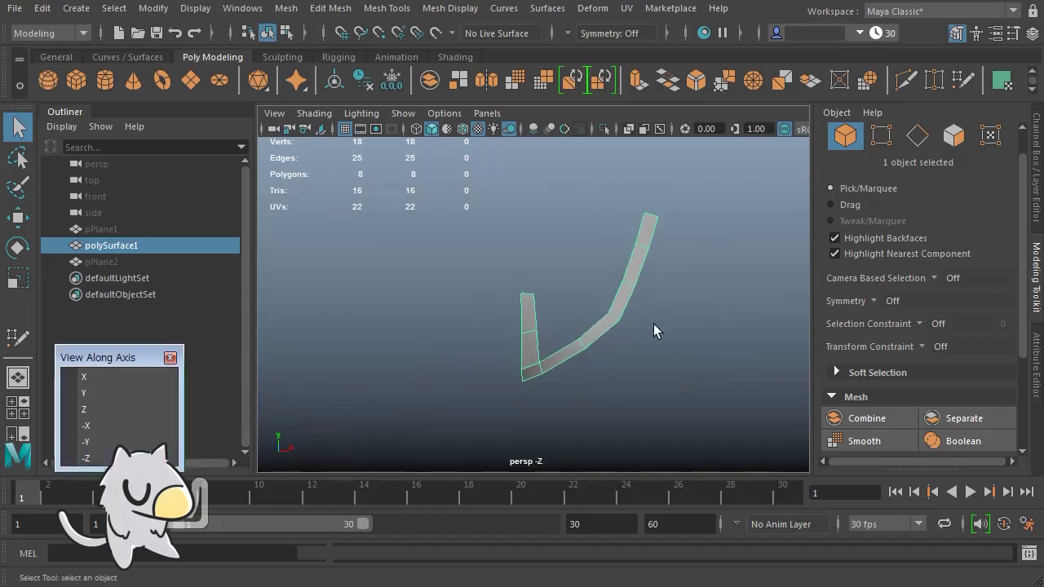
In Edge mode, select one facing edge on each arm of the V-shaped strip
click(916, 136)
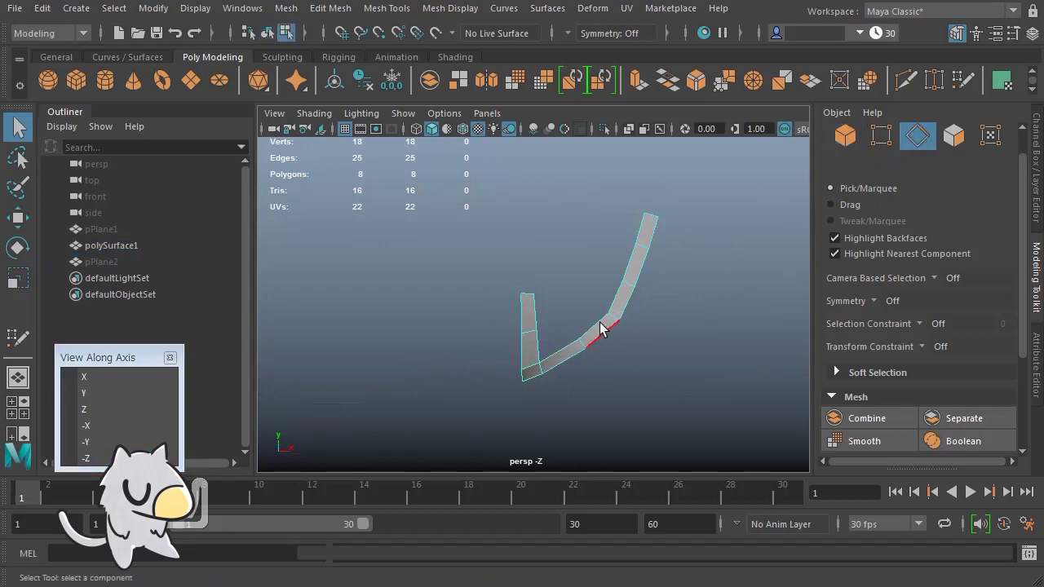
click(542, 304)
shift+click(614, 293)
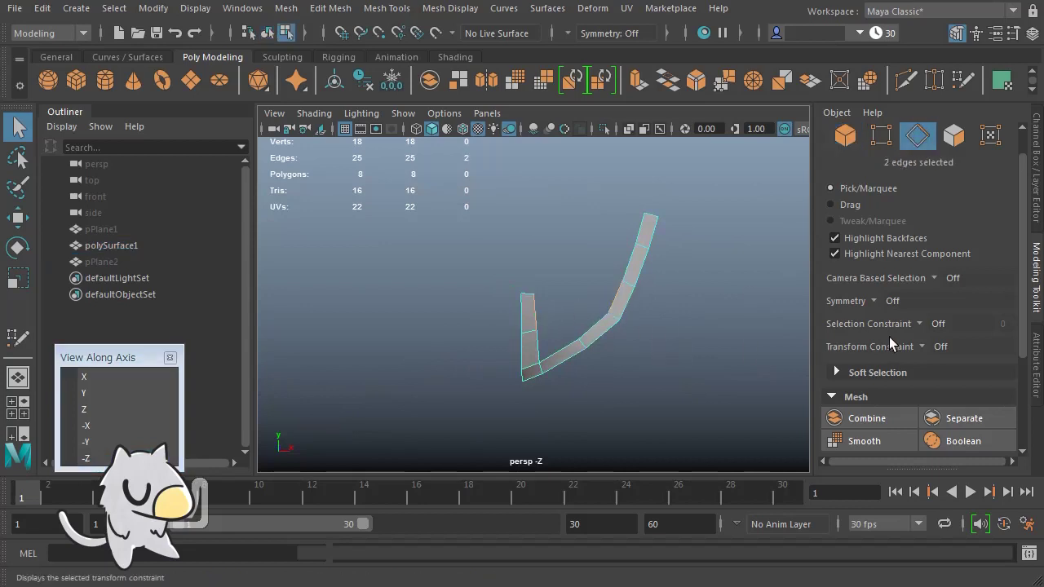
scroll(889, 337, down, 3)
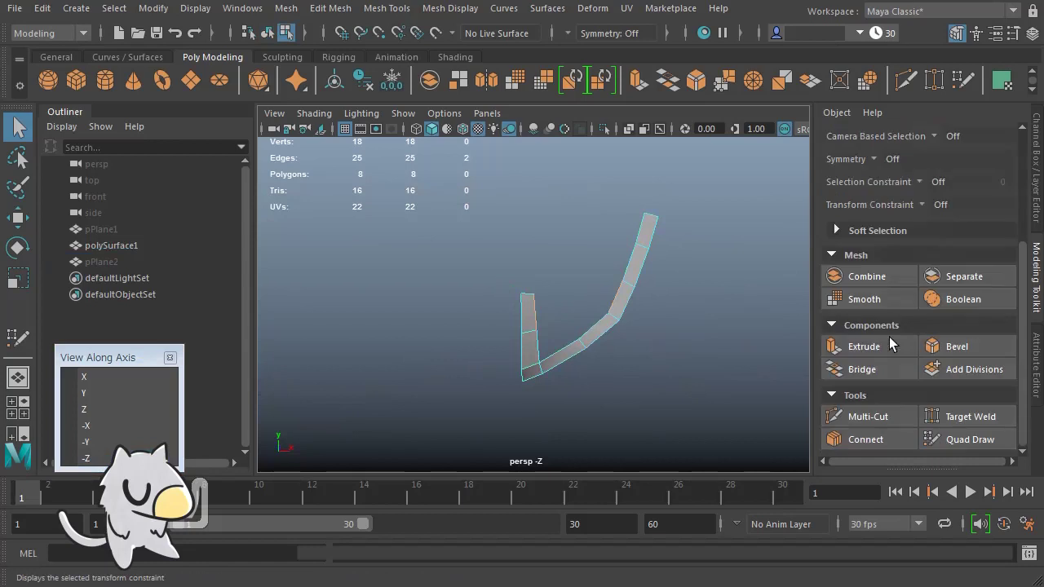
Bridge the two selected edges with a new face
click(863, 369)
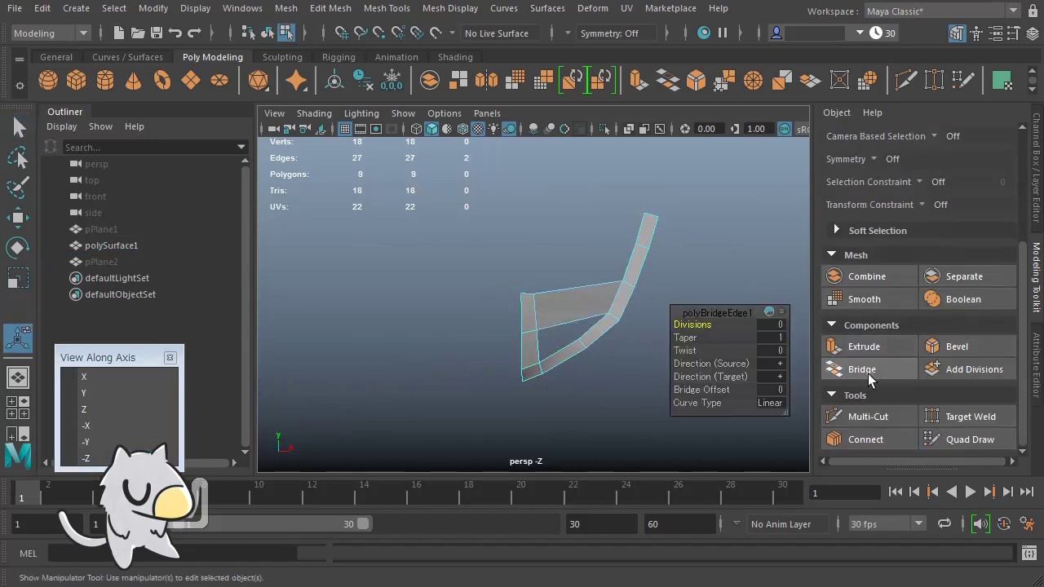
mouse_move(612, 384)
alt+mouse_down()
mouse_move(522, 267)
mouse_move(573, 359)
alt+mouse_up()
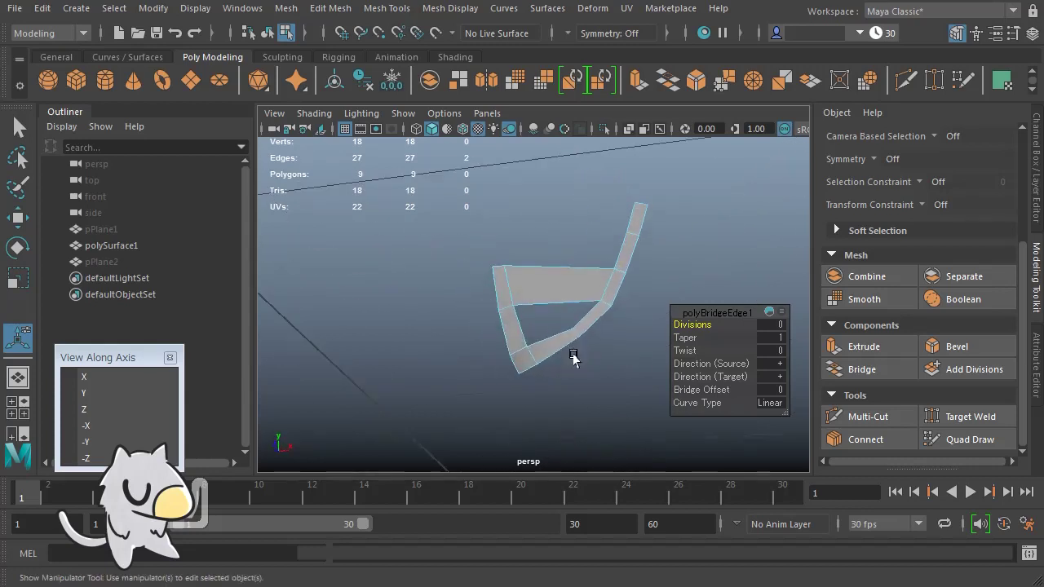
key(q)
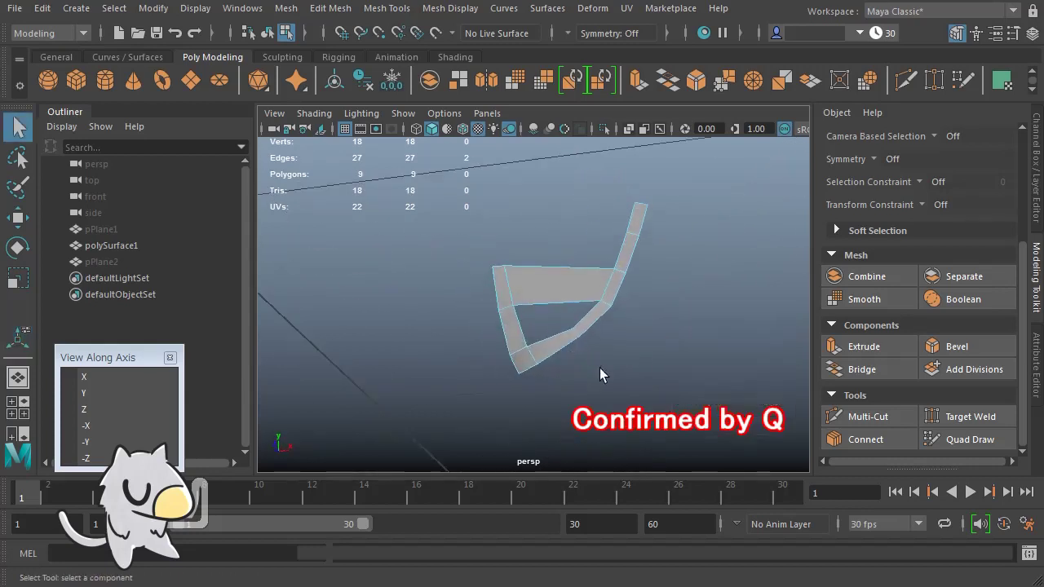
scroll(610, 369, up, 3)
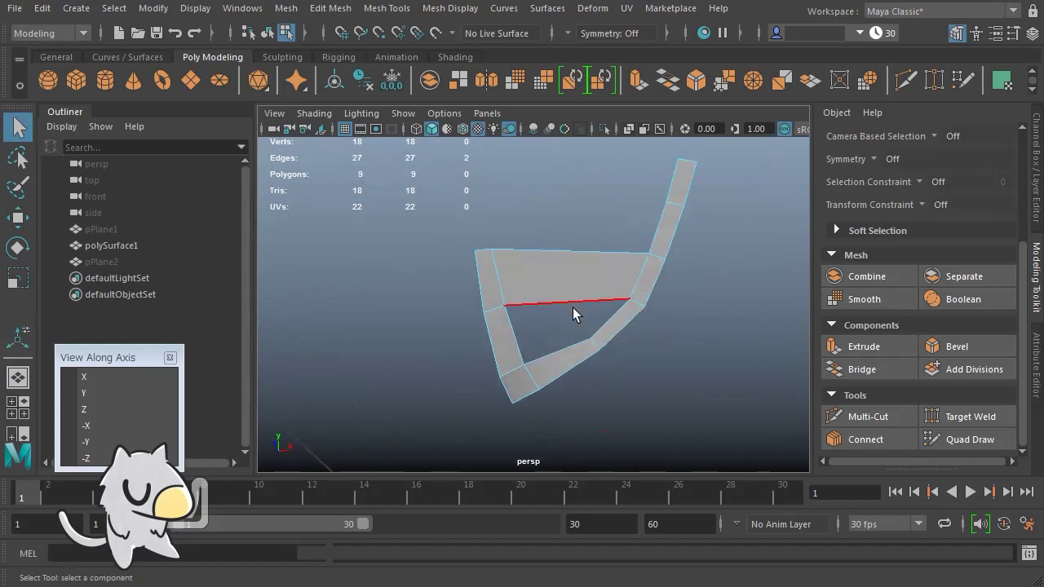
Split the bridge face with one connecting edge using Connect
mouse_move(637, 319)
alt+mouse_down()
mouse_move(680, 359)
mouse_move(670, 329)
alt+mouse_up()
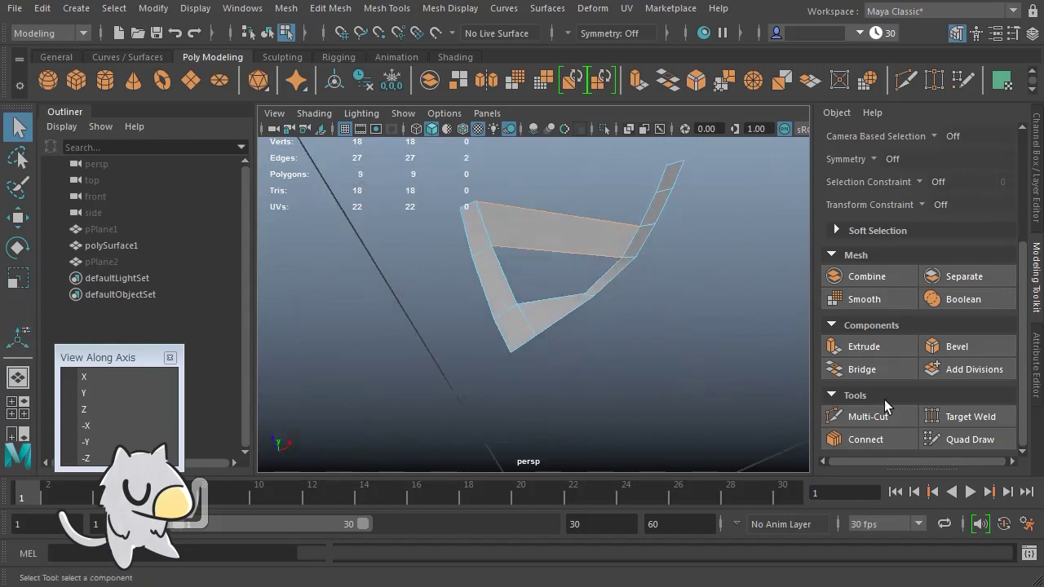
click(878, 441)
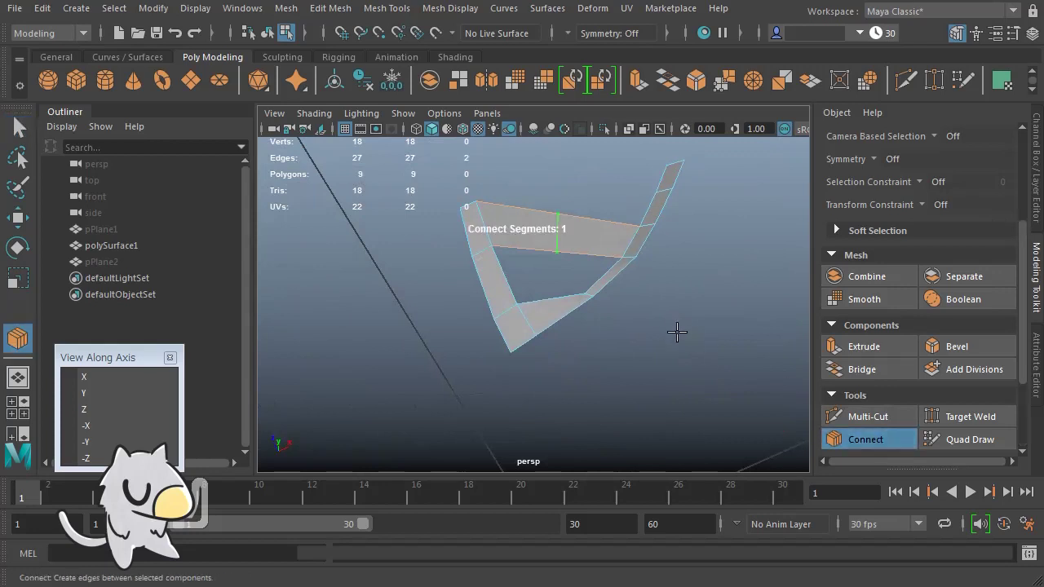
alt+drag(676, 331, 602, 314)
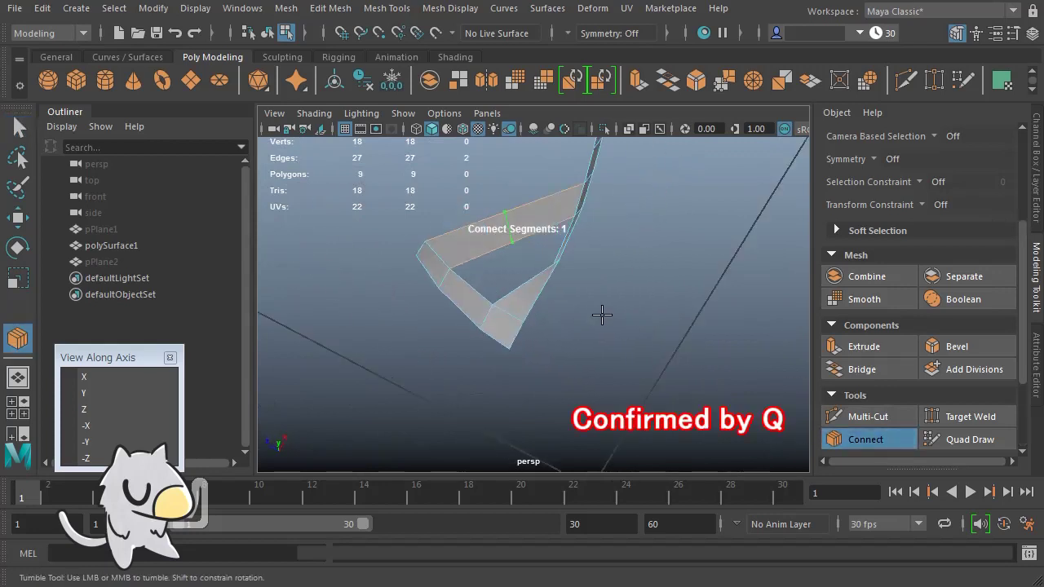
Add the lower inner edge and bridge it with a new face
key(q)
alt+drag(676, 329, 680, 347)
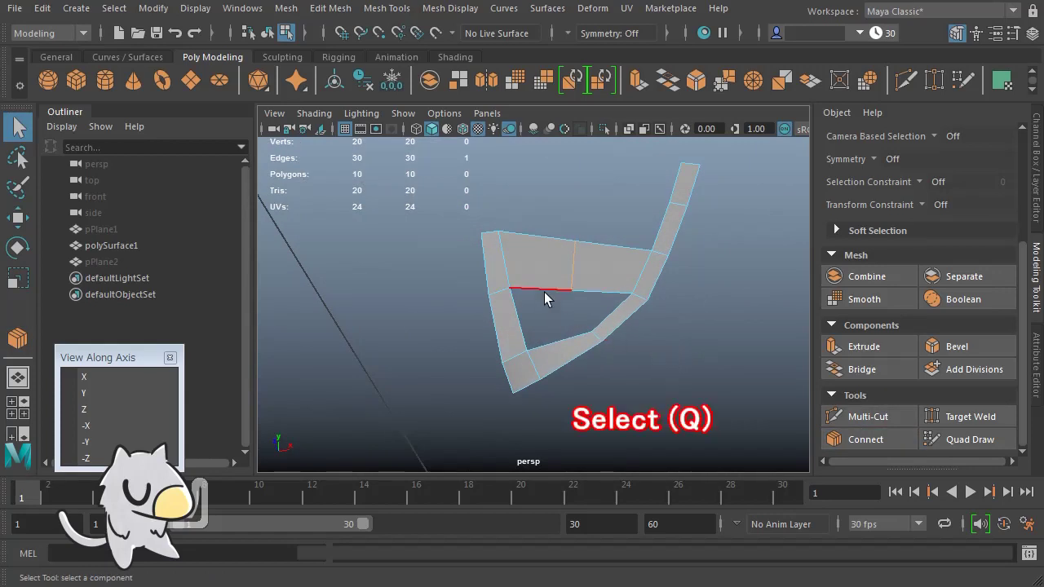
shift+click(571, 346)
alt+drag(664, 395, 625, 359)
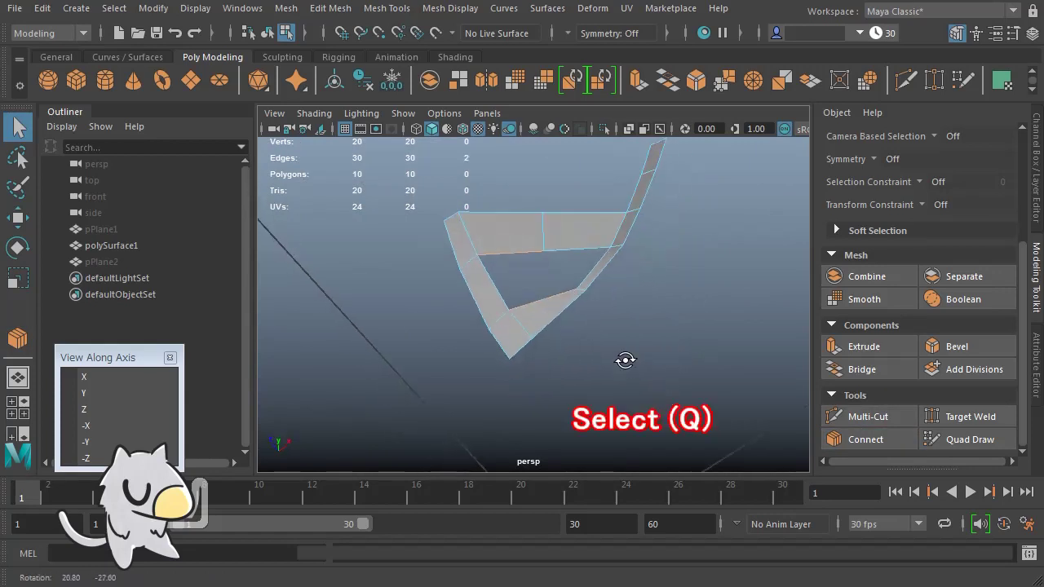
click(868, 372)
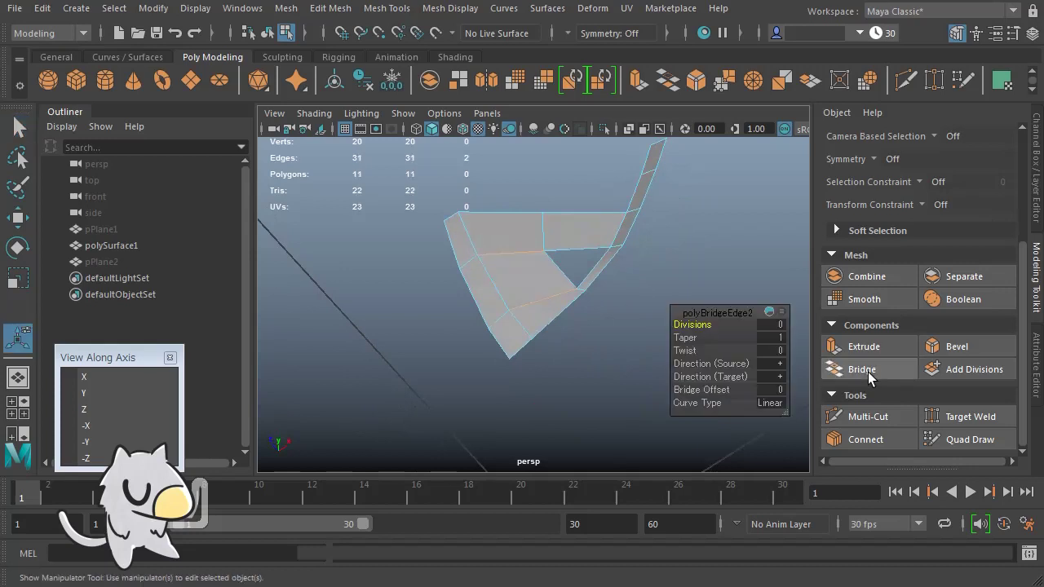
mouse_move(714, 244)
alt+mouse_down()
mouse_move(644, 236)
mouse_move(700, 318)
alt+mouse_up()
key(q)
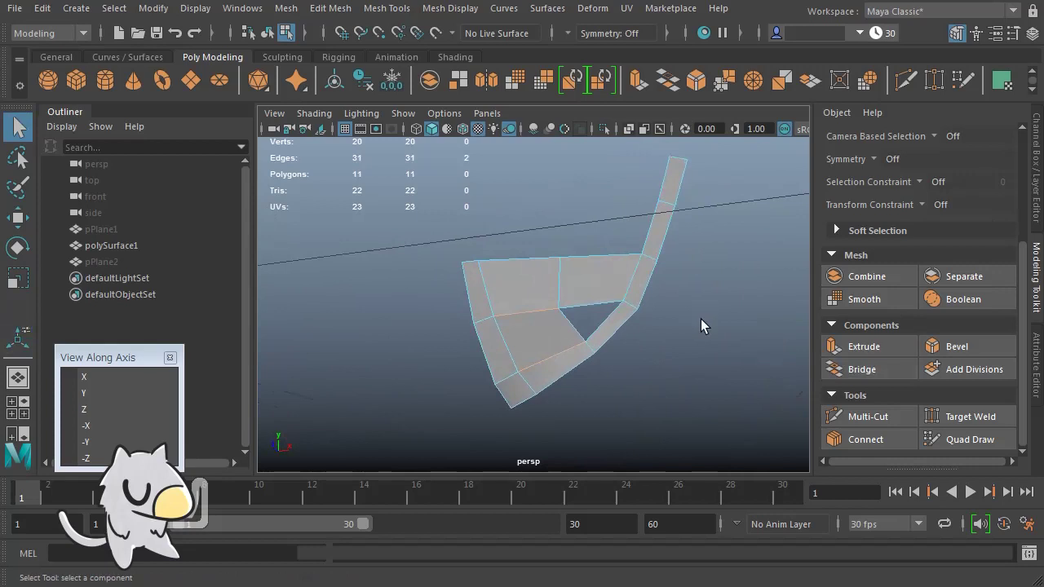
Fill the leftover triangular hole using Quad Draw, then view the patch along -X
click(991, 444)
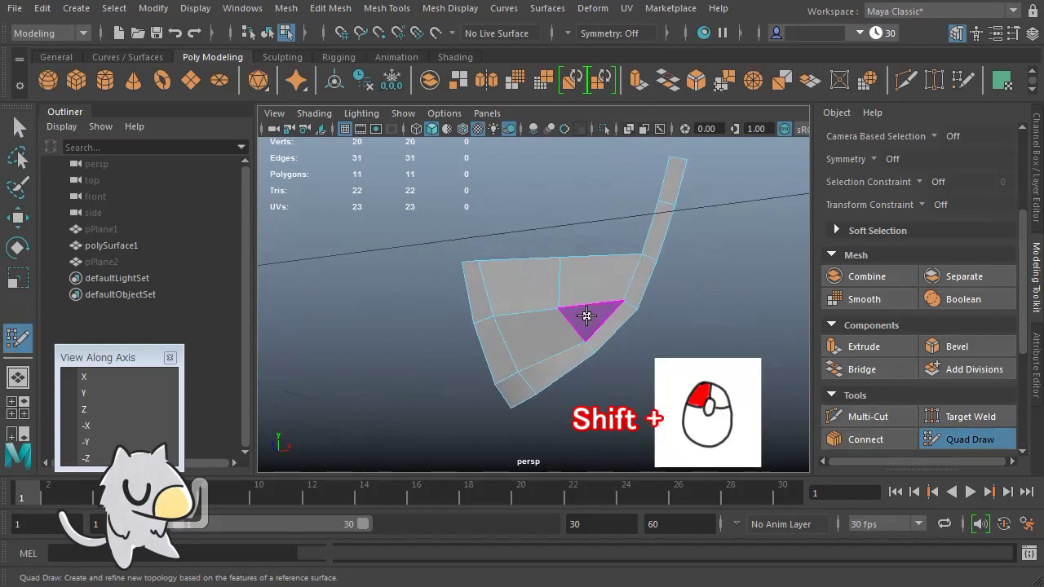
shift+click(586, 315)
mouse_move(687, 368)
alt+mouse_down()
mouse_move(629, 354)
mouse_move(596, 293)
mouse_move(606, 285)
mouse_move(734, 319)
mouse_move(625, 360)
mouse_move(683, 375)
alt+mouse_up()
key(q)
click(123, 424)
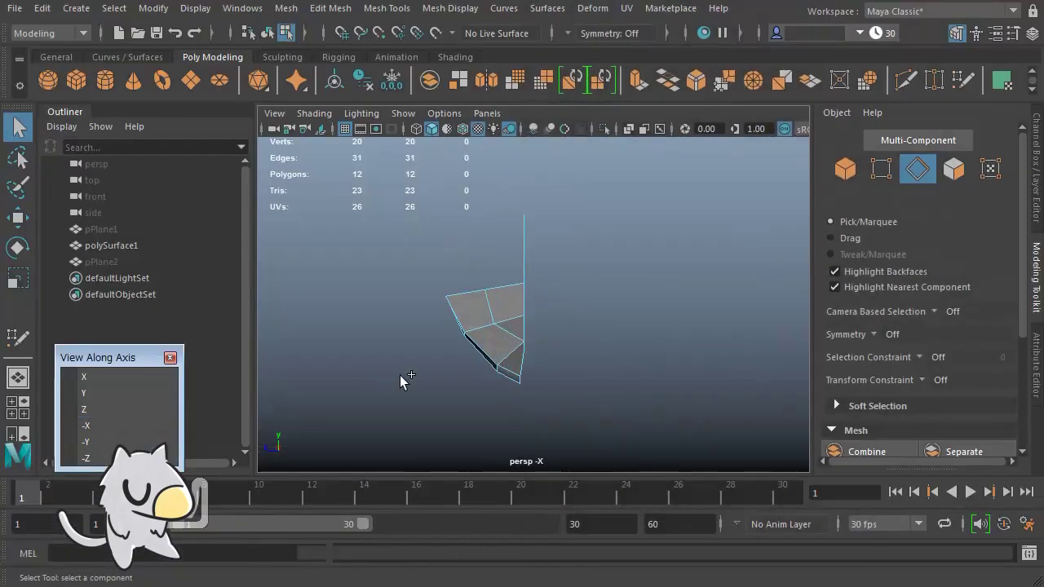
Unhide the reference planes and turn on X-Ray so the patch shows over them
key(ctrl+shift+h)
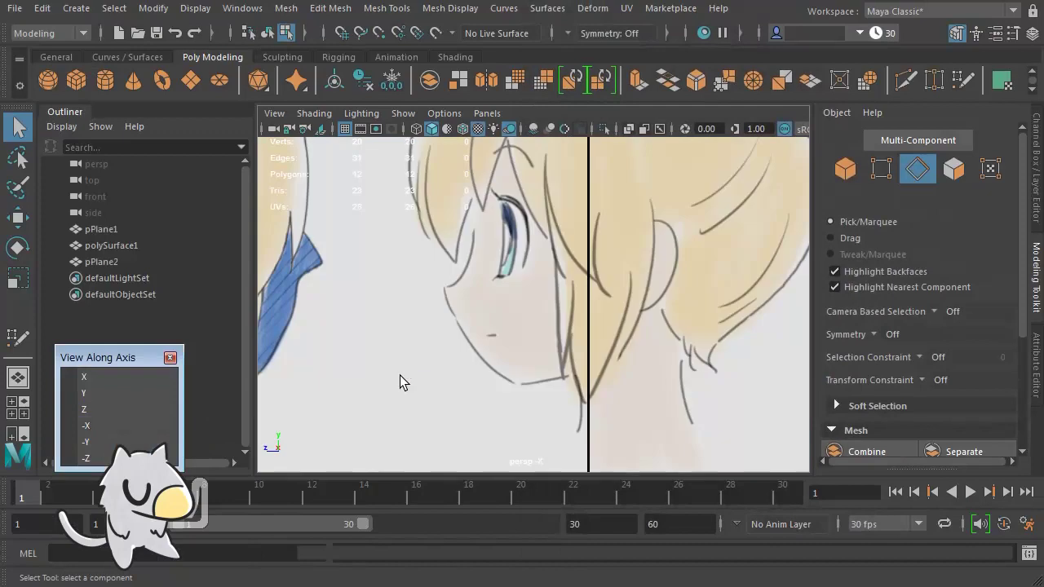
click(630, 129)
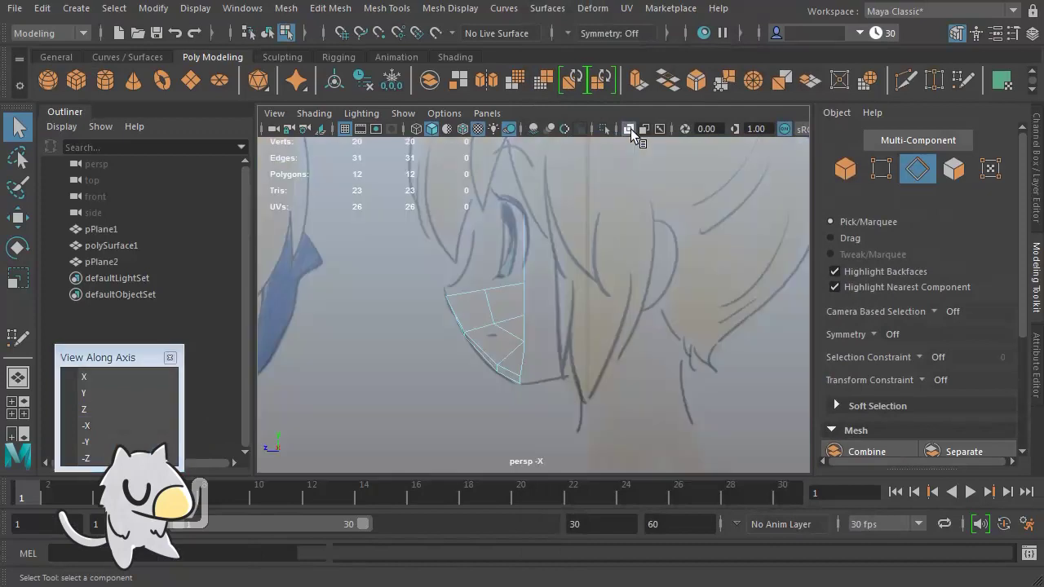
mouse_move(549, 337)
alt+mouse_down()
mouse_move(573, 353)
mouse_move(601, 319)
mouse_move(613, 329)
alt+mouse_up()
Move a corner vertex of the patch to follow the jaw line
click(880, 168)
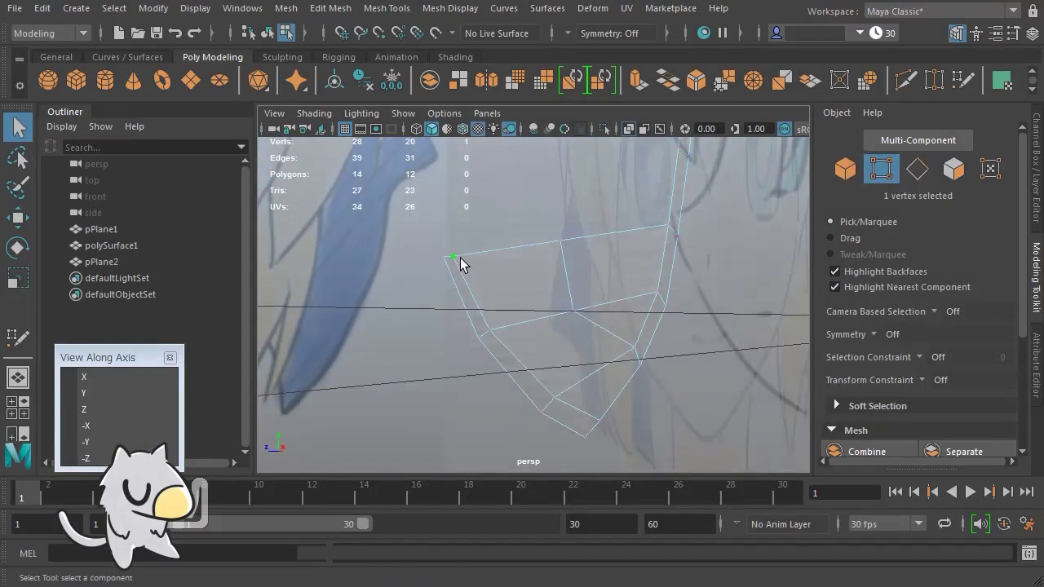
key(w)
middle_drag(433, 330, 494, 328)
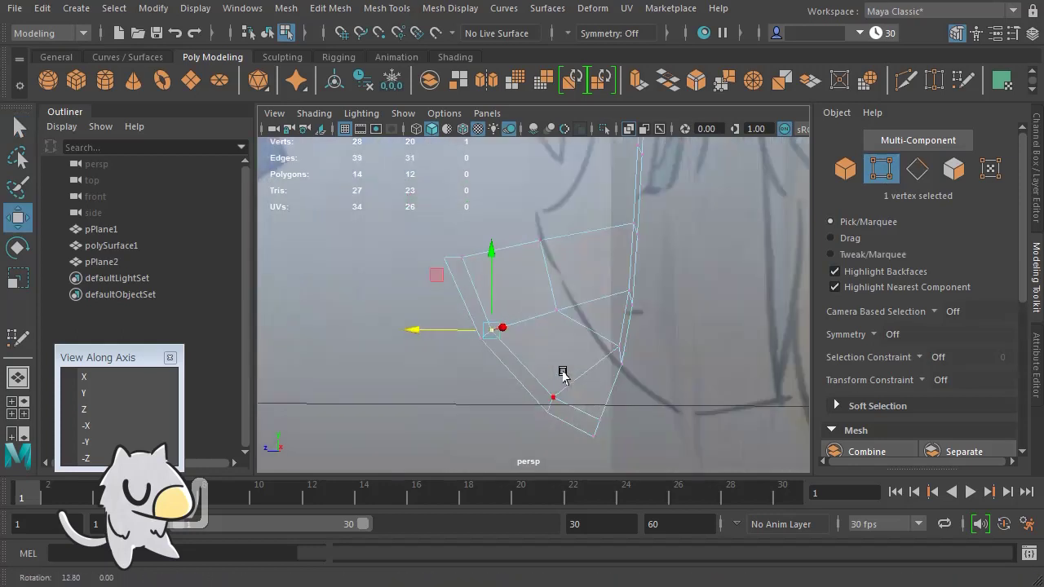
key(q)
Select the patch's right vertical edge in Edge mode
click(918, 168)
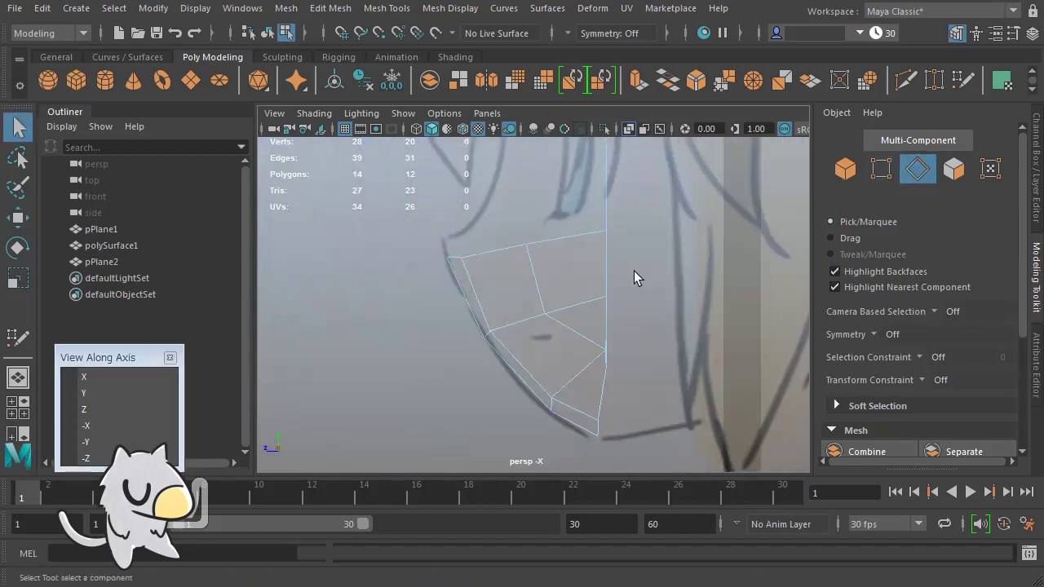
click(454, 259)
click(595, 329)
scroll(910, 370, down, 3)
scroll(910, 371, down, 2)
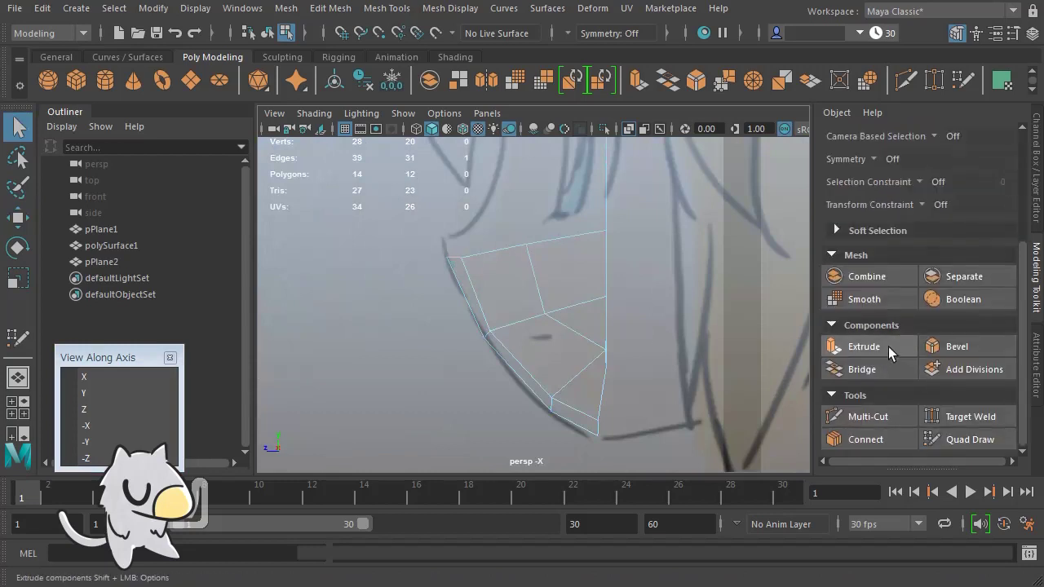
Extrude the top edge and position the new edge to fit the cheek reference
click(884, 345)
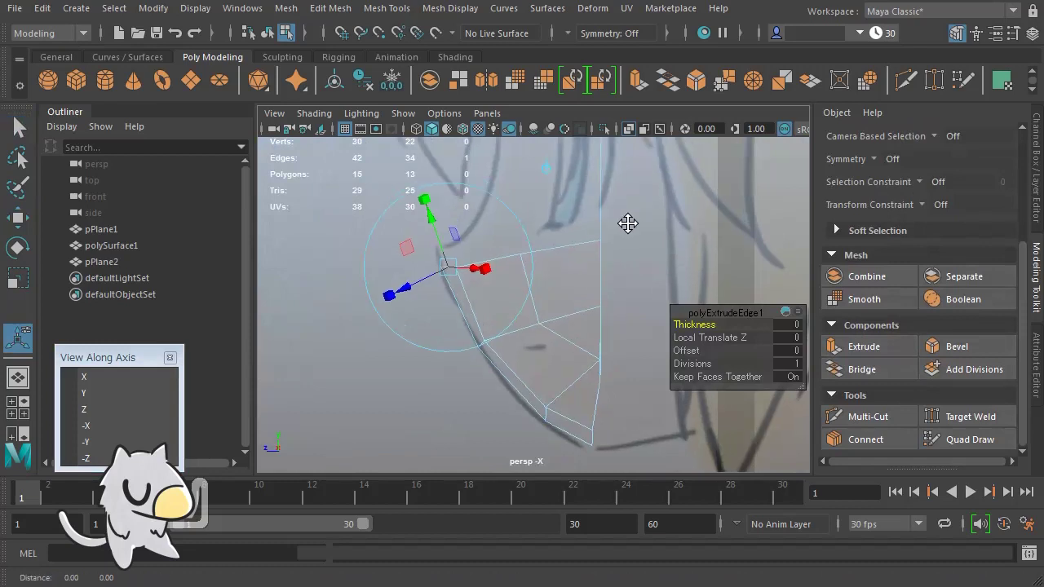
alt+middle_drag(624, 223, 568, 309)
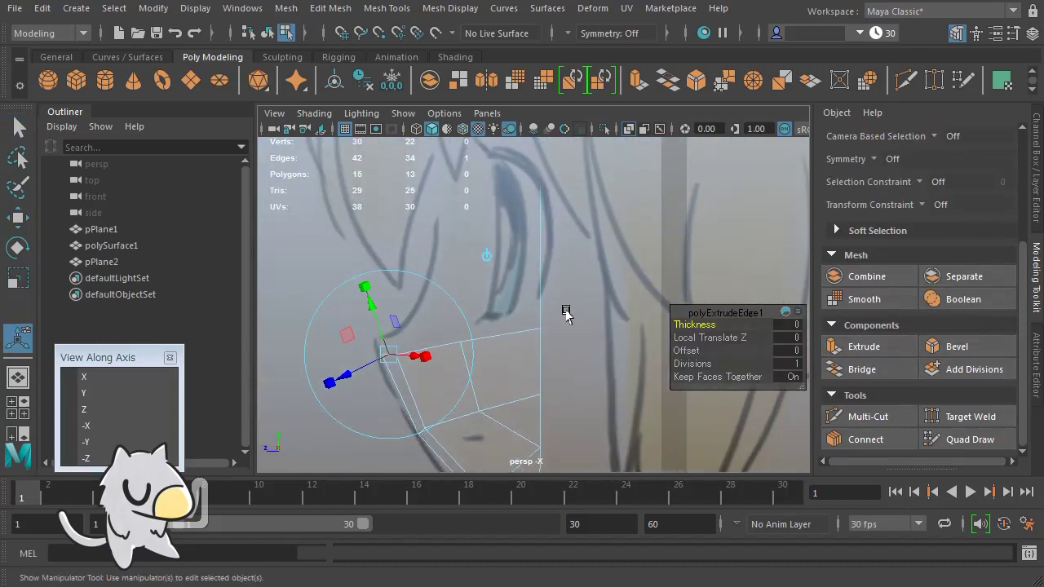
key(w)
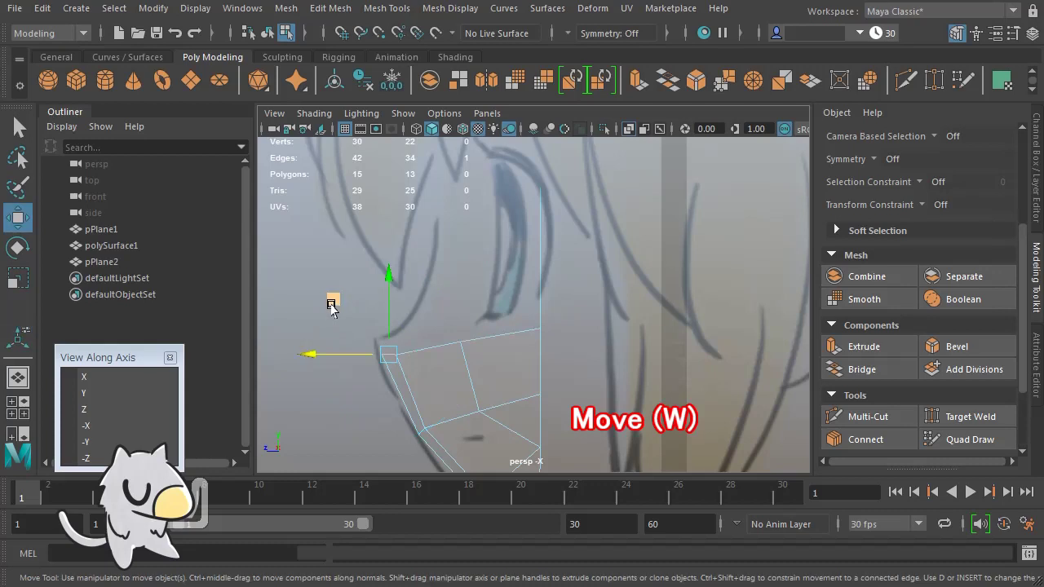
drag(330, 305, 383, 243)
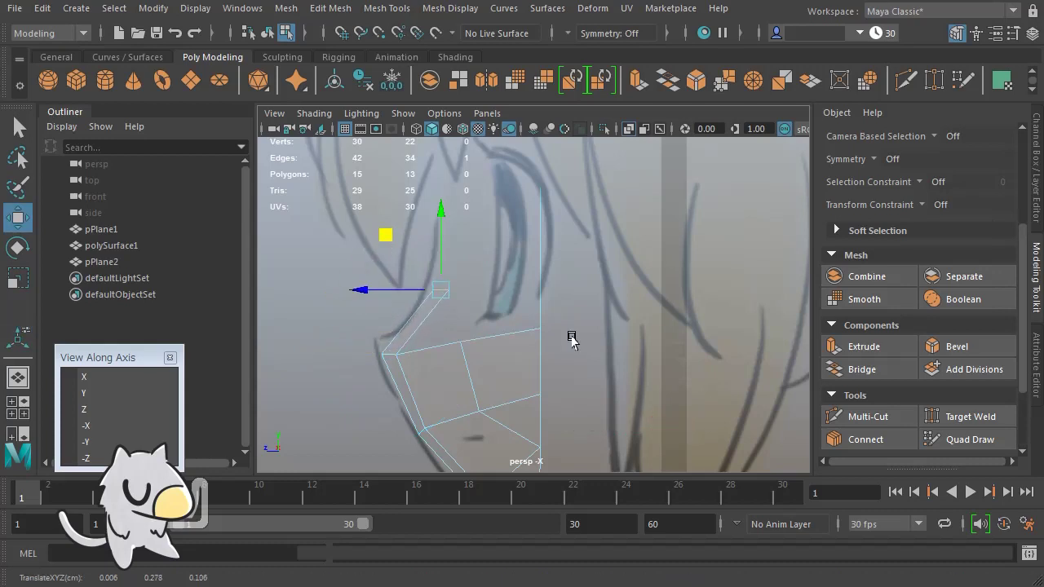
mouse_move(568, 338)
alt+mouse_down()
mouse_move(646, 380)
mouse_move(666, 378)
mouse_move(508, 361)
mouse_move(534, 327)
alt+mouse_up()
mouse_move(534, 327)
middle_down()
mouse_move(628, 447)
mouse_move(658, 396)
mouse_move(644, 457)
middle_up()
alt+drag(554, 318, 707, 372)
click(98, 457)
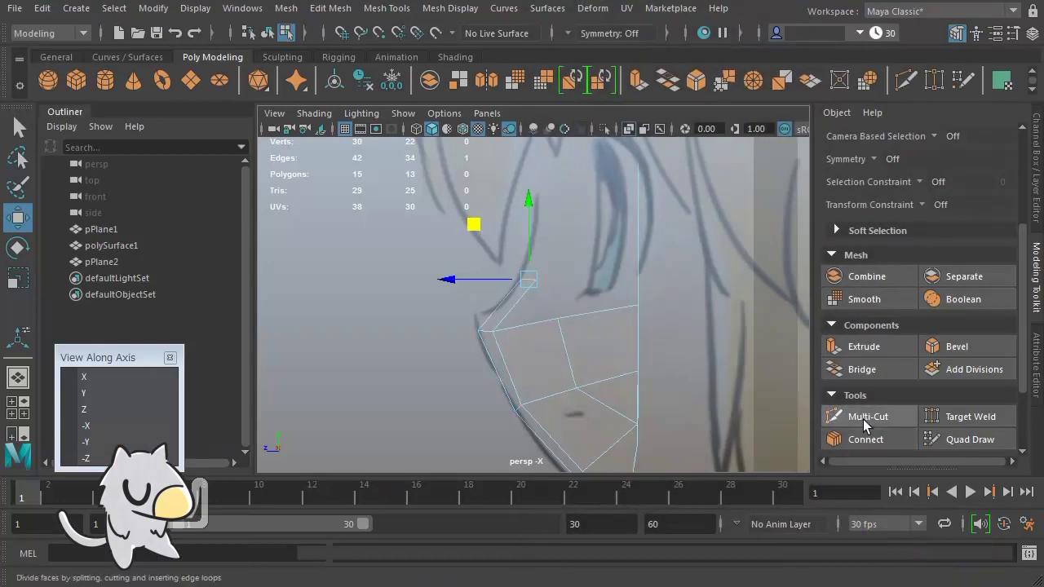
Extrude a second segment and pull it up along the cheek
click(863, 346)
alt+middle_drag(703, 249, 662, 272)
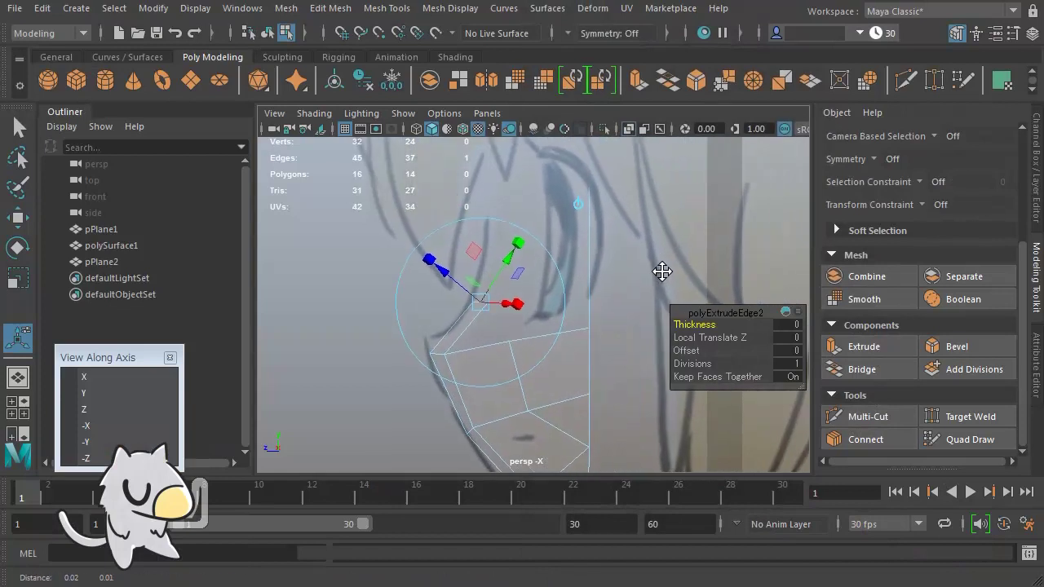
key(w)
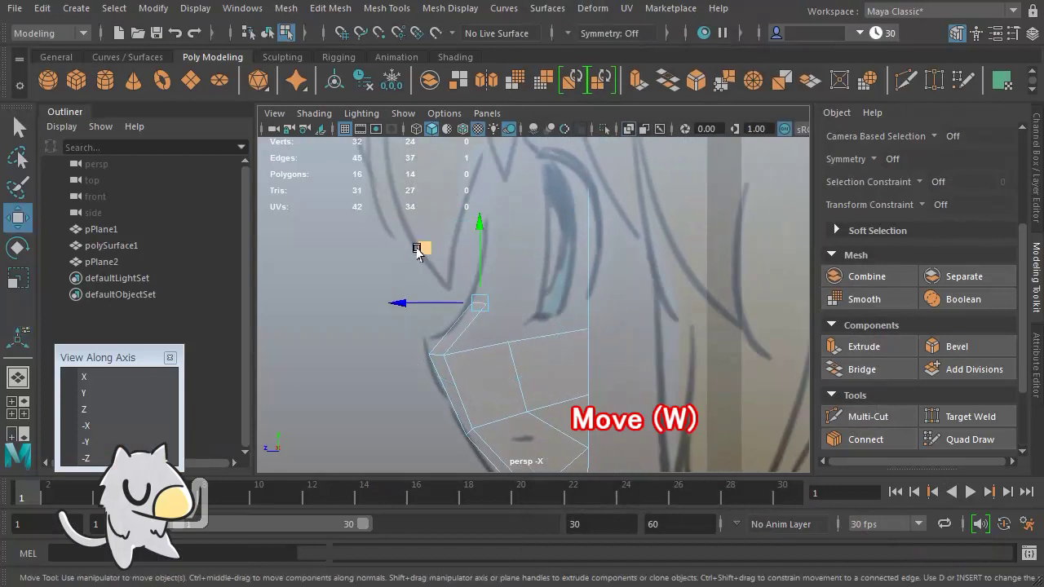
middle_drag(417, 249, 429, 175)
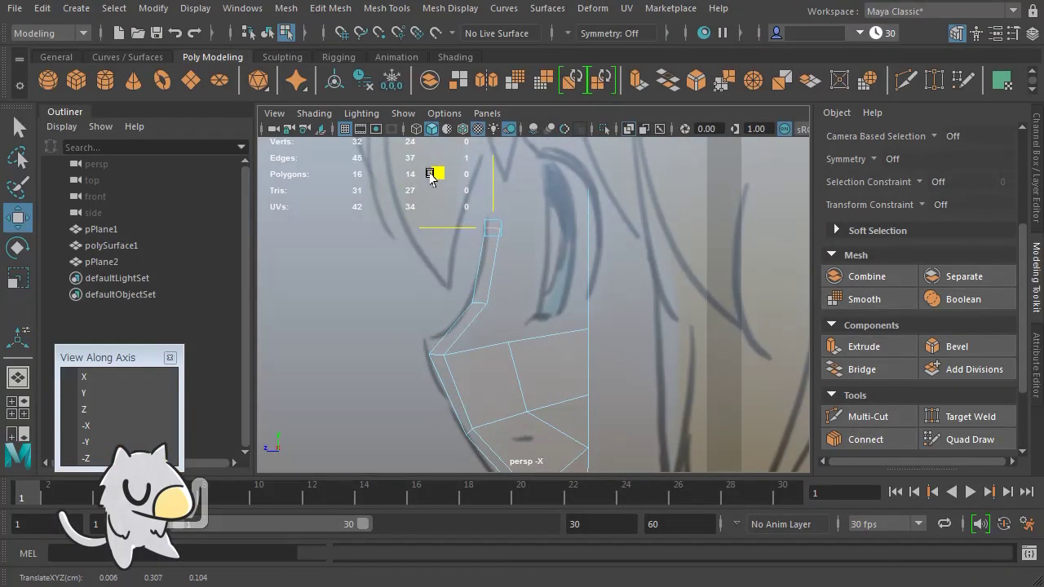
alt+middle_drag(661, 280, 657, 315)
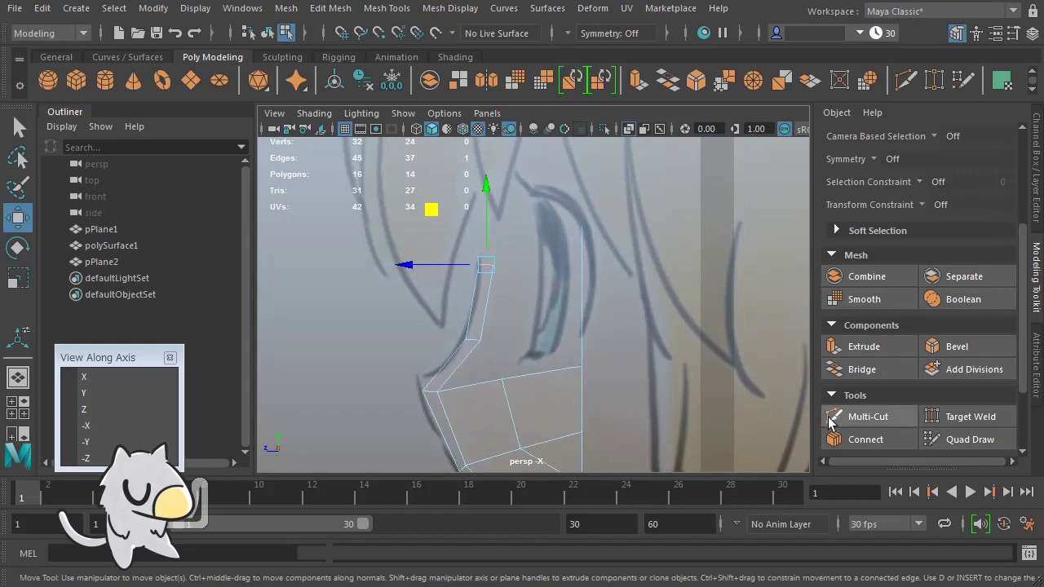
Extrude a third segment and pull it upward toward the eye
click(879, 347)
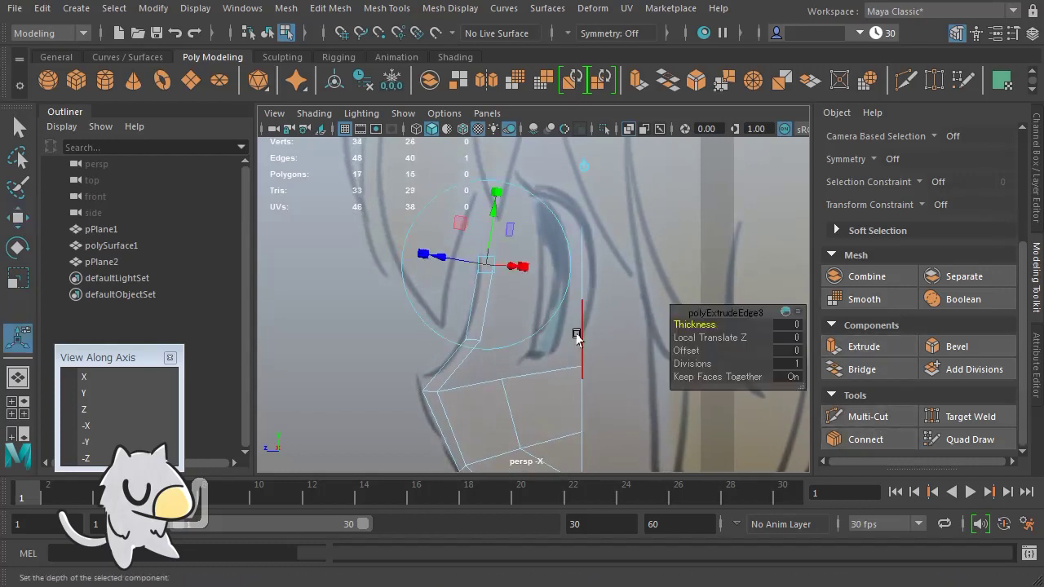
key(w)
middle_drag(552, 333, 552, 306)
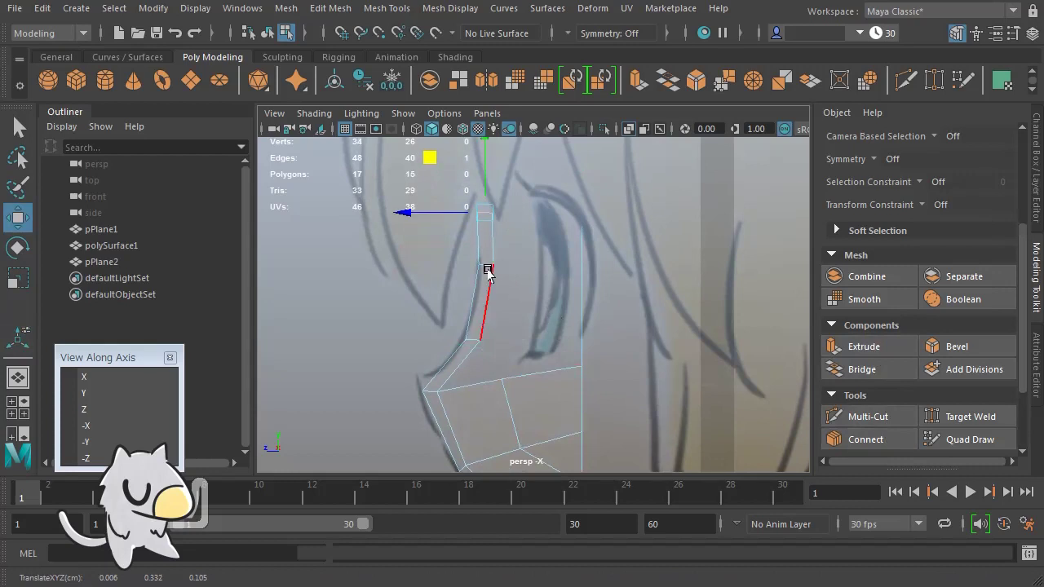
click(600, 360)
key(q)
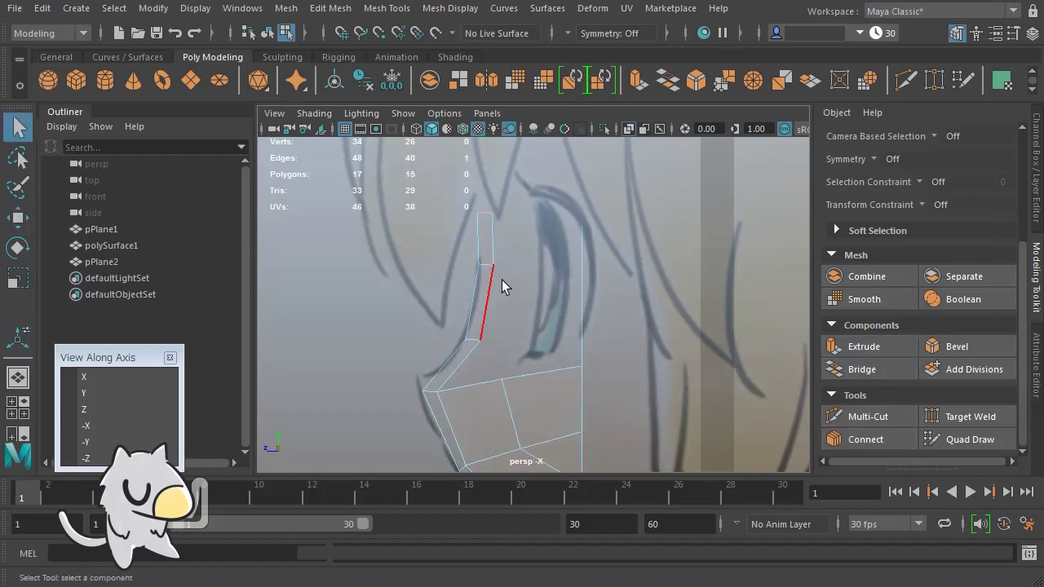
Isolate polySurface1 with Alt+H and turn X-Ray off for solid grey shading
scroll(870, 218, up, 3)
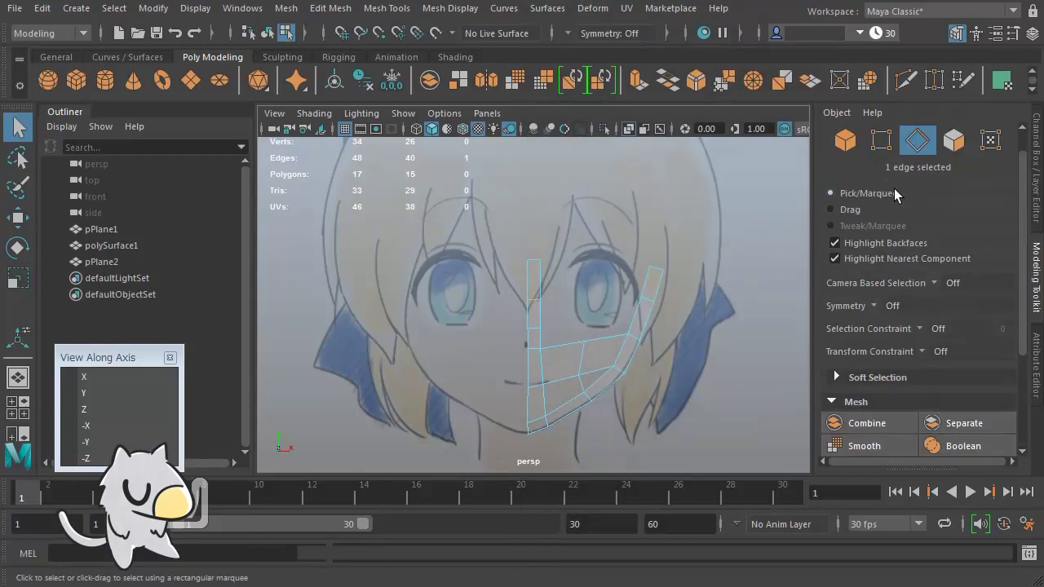
click(845, 140)
key(alt+h)
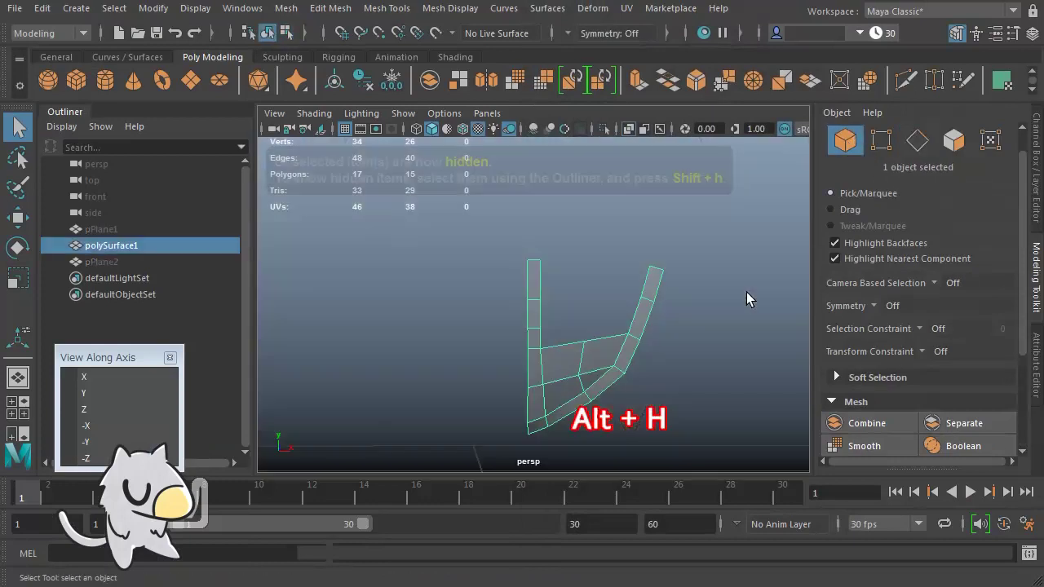
click(629, 128)
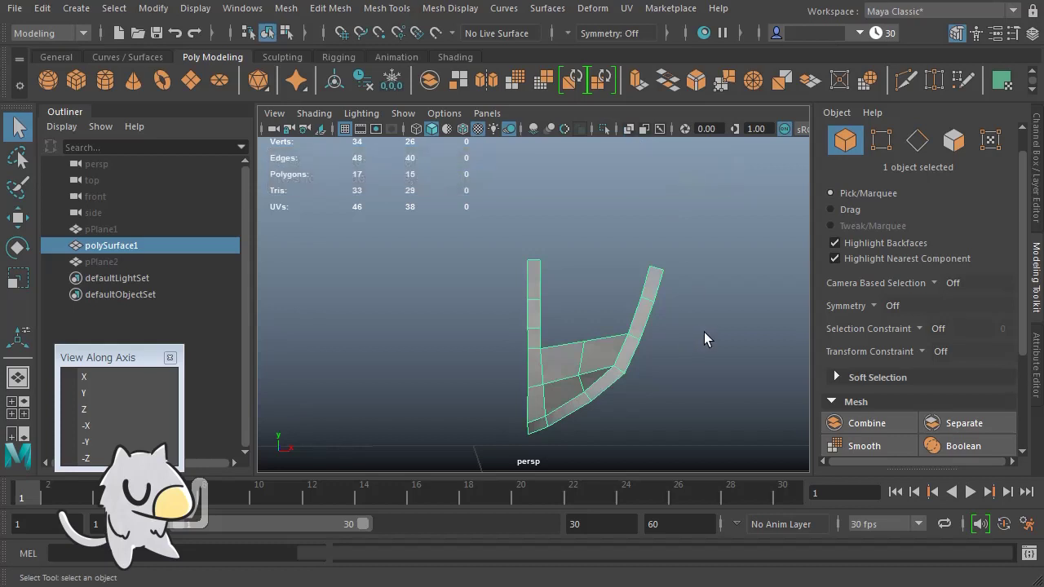
Select the facing edges on the left and right strips for bridging
click(917, 140)
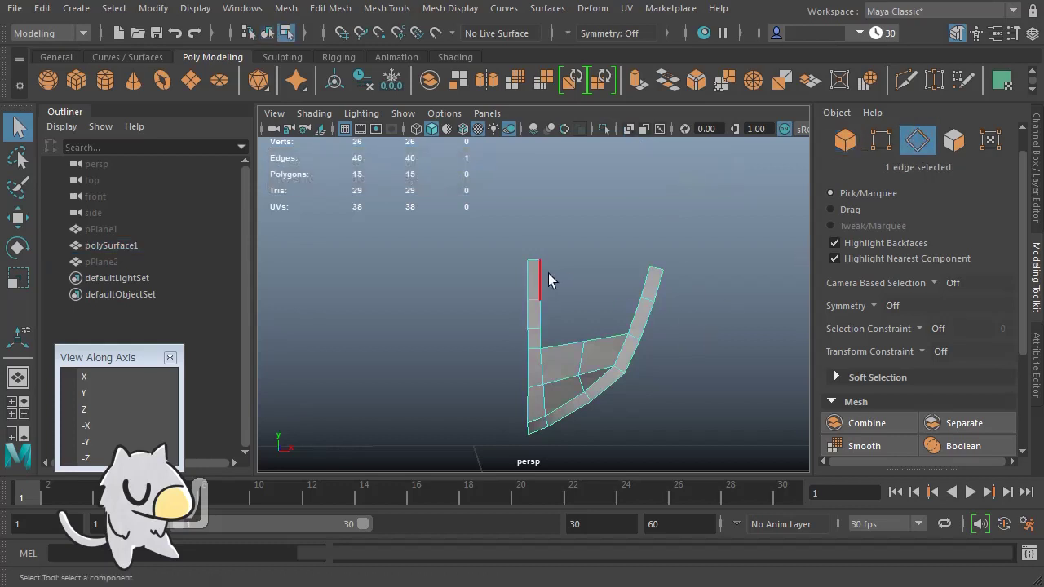
shift+click(642, 280)
scroll(881, 379, down, 3)
alt+drag(769, 398, 658, 375)
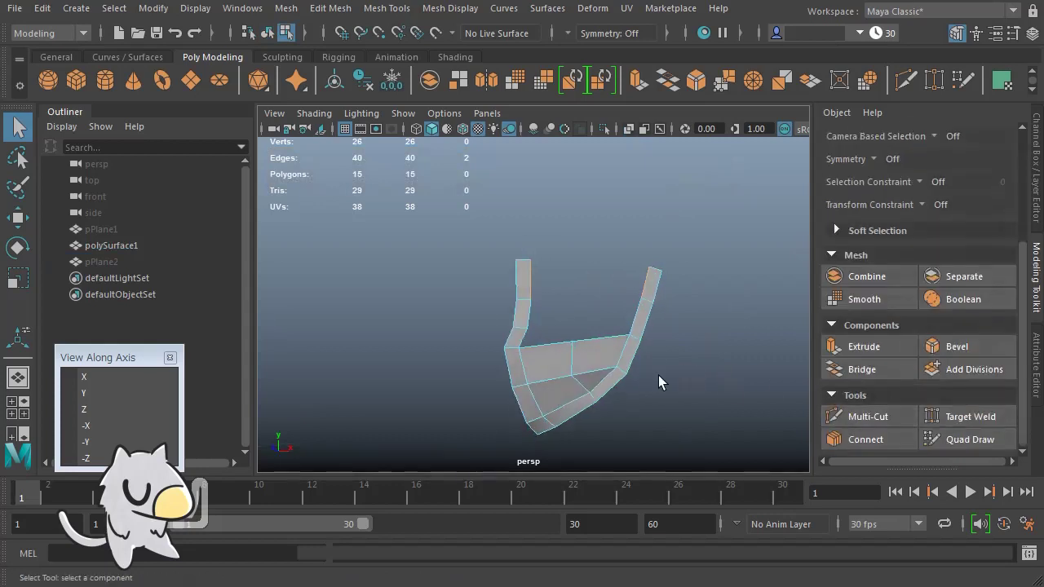
Bridge two edge pairs to join the upright strips across the top
click(876, 369)
key(q)
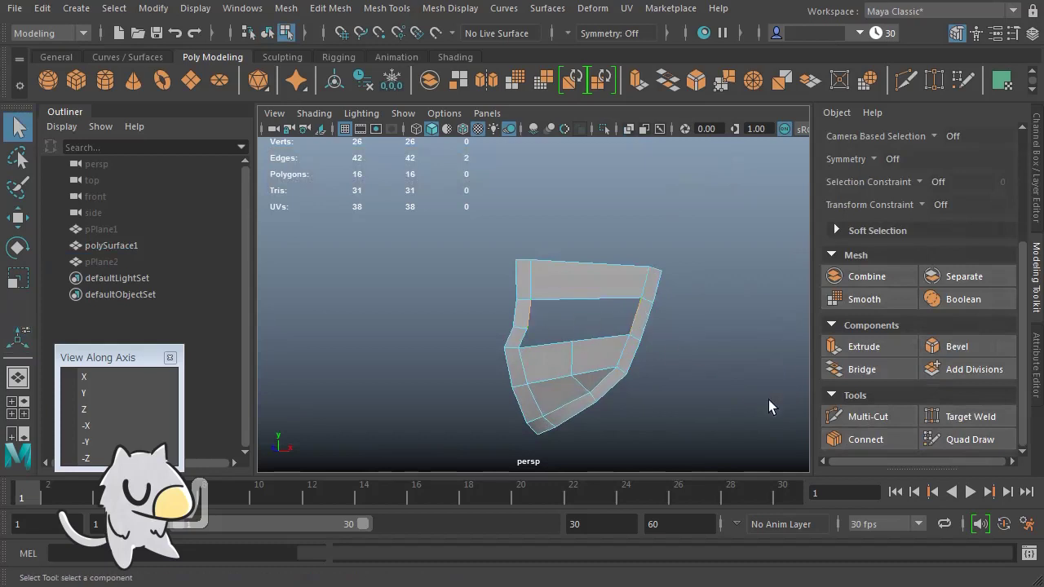
click(861, 370)
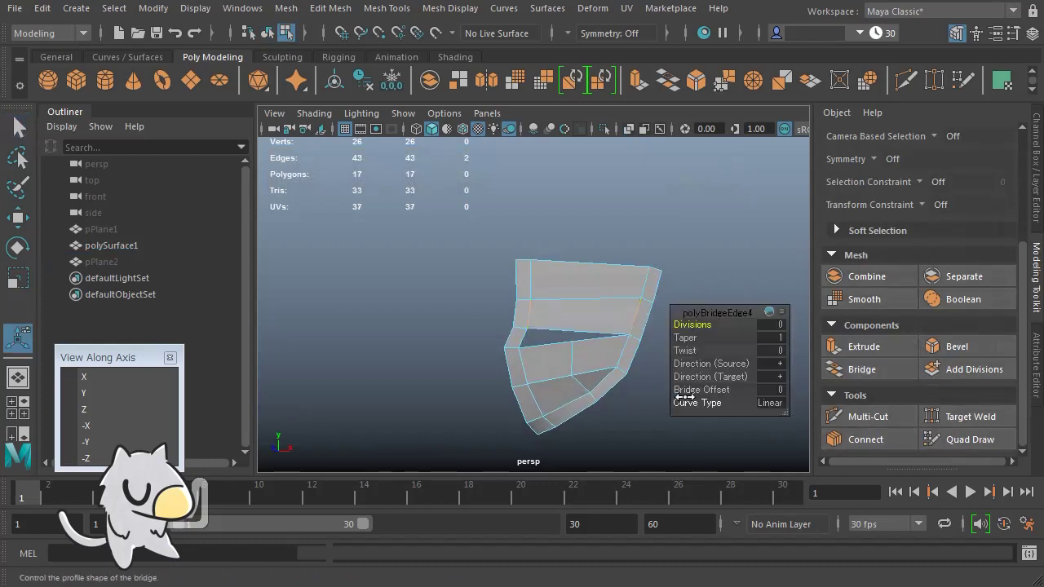
key(q)
Orbit the patch and select the top edge of the new band
scroll(656, 398, up, 2)
mouse_move(689, 399)
alt+mouse_down()
mouse_move(671, 305)
mouse_move(654, 345)
alt+mouse_up()
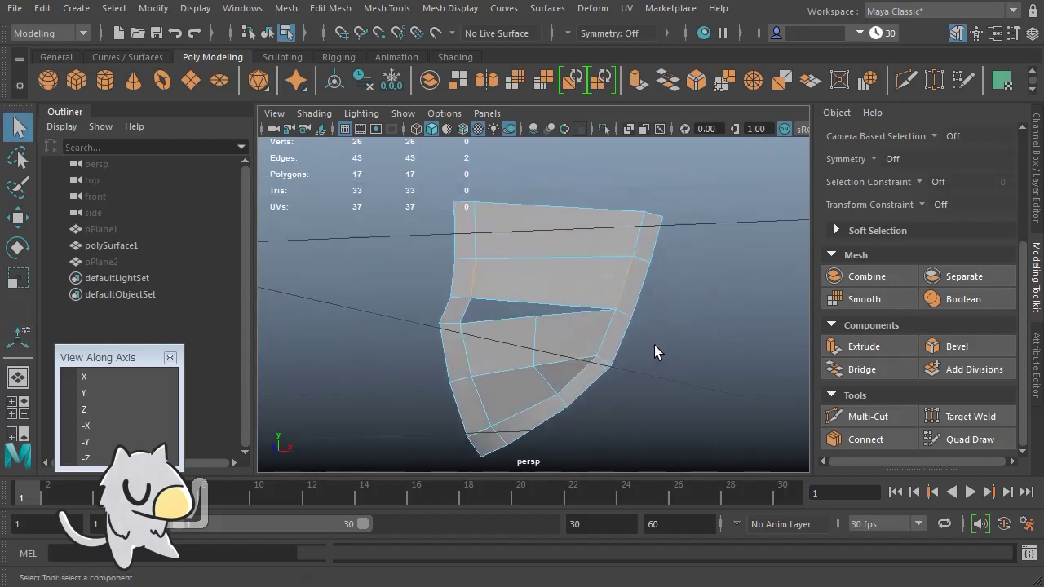
click(571, 210)
Connect the top band's two horizontal edges with a new vertical edge, giving 19 polygons and 48 edges
click(578, 214)
shift+click(568, 270)
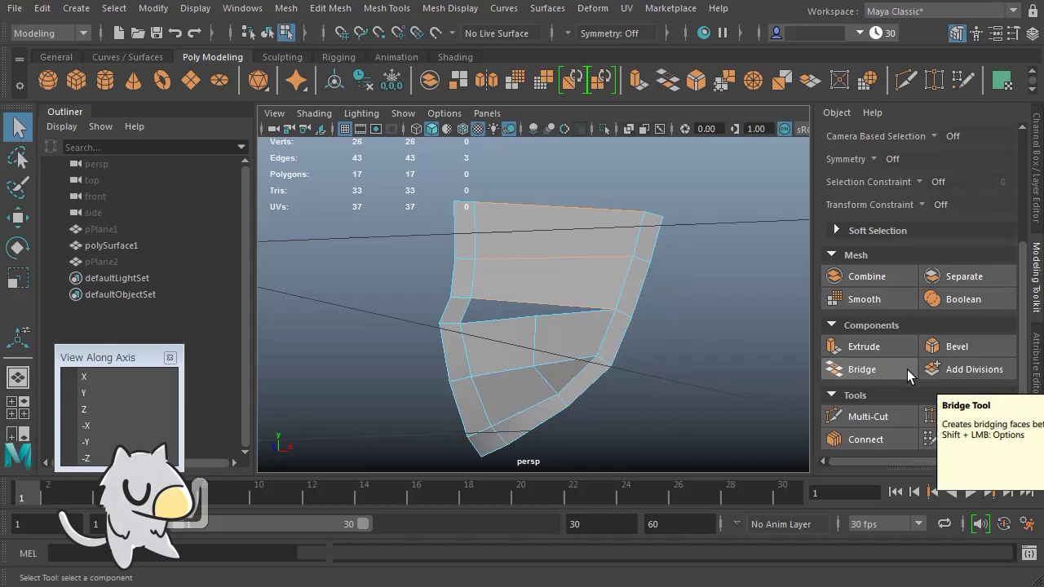
click(883, 443)
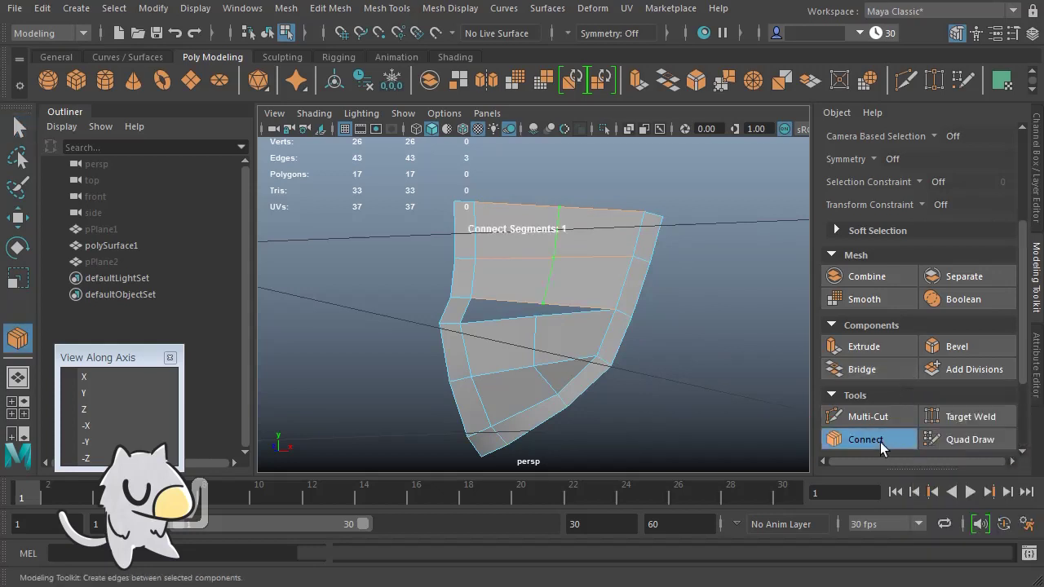
mouse_move(664, 298)
alt+mouse_down()
mouse_move(677, 387)
mouse_move(629, 327)
alt+mouse_up()
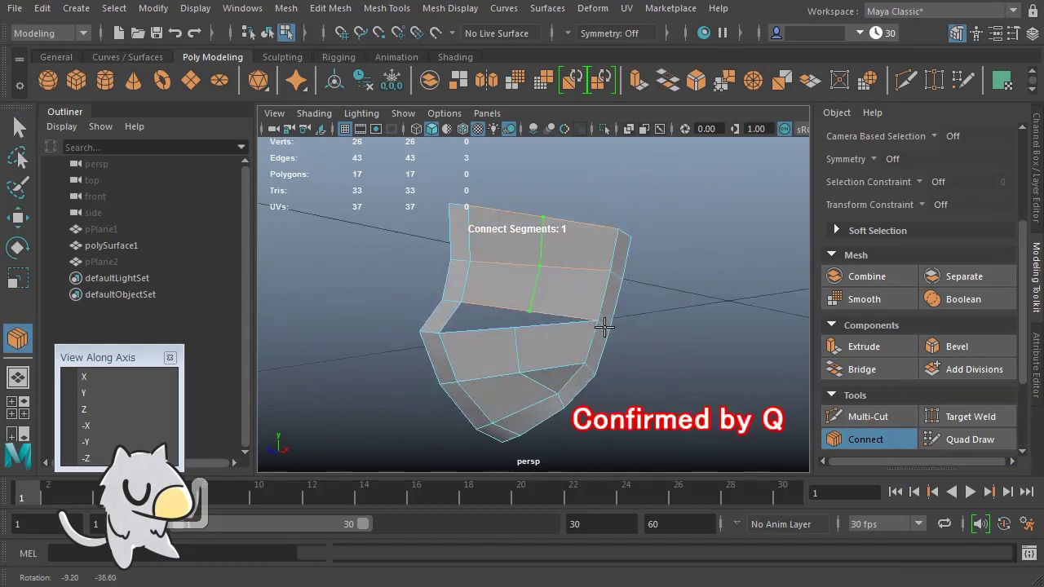
key(q)
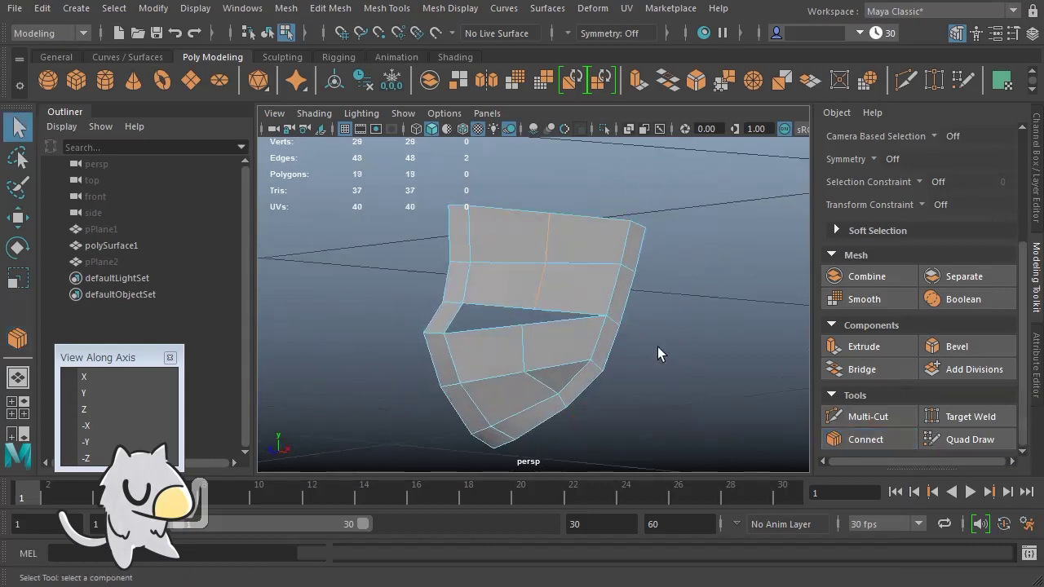
Target Weld the gap's right corner vertex onto its neighbour, leaving a triangular opening and 47 edges
click(881, 168)
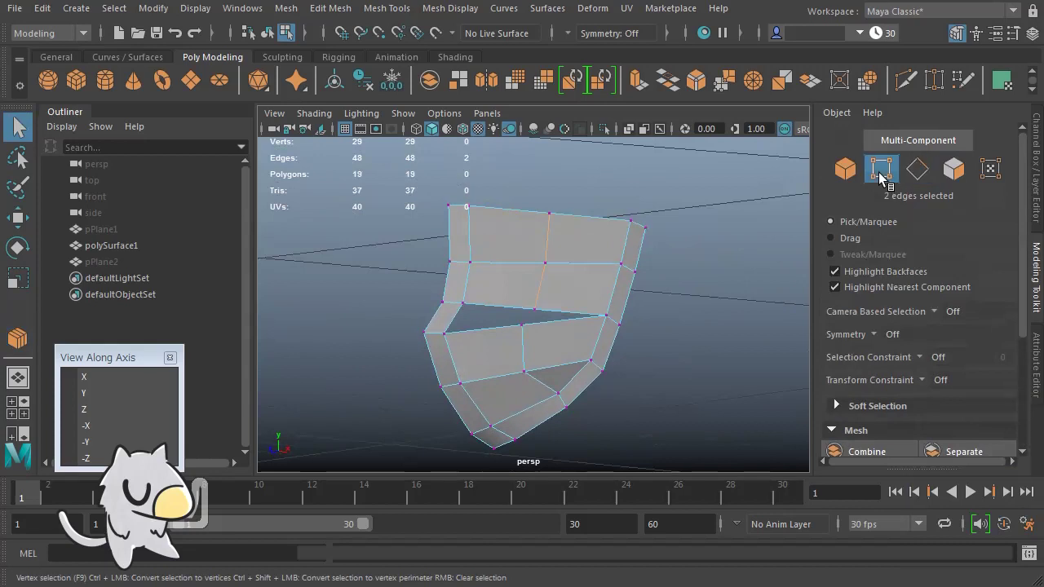
scroll(667, 344, up, 2)
click(536, 313)
mouse_move(684, 355)
alt+mouse_down()
mouse_move(682, 391)
mouse_move(733, 367)
alt+mouse_up()
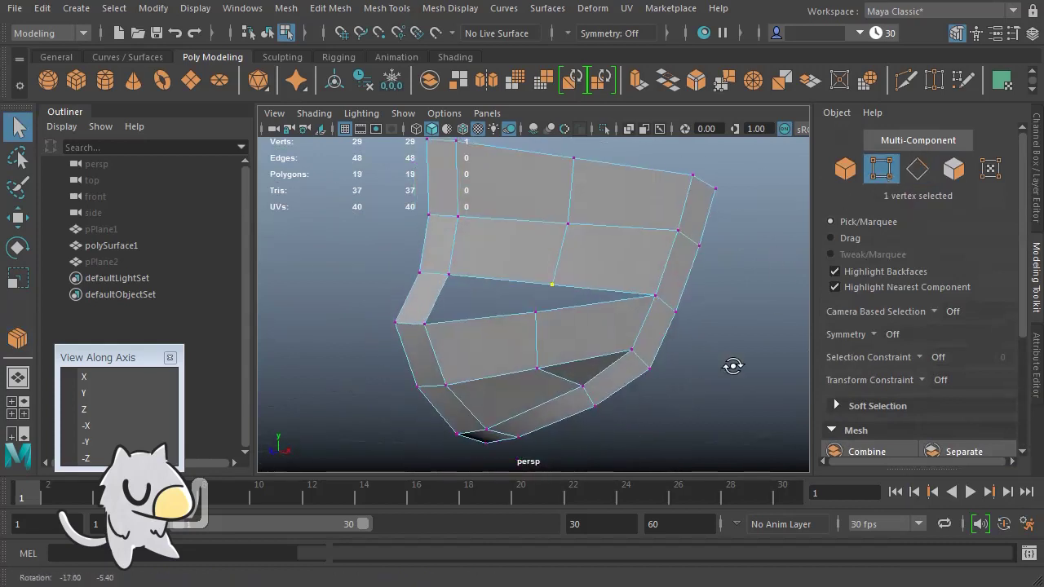
scroll(919, 389, down, 2)
scroll(919, 389, down, 2)
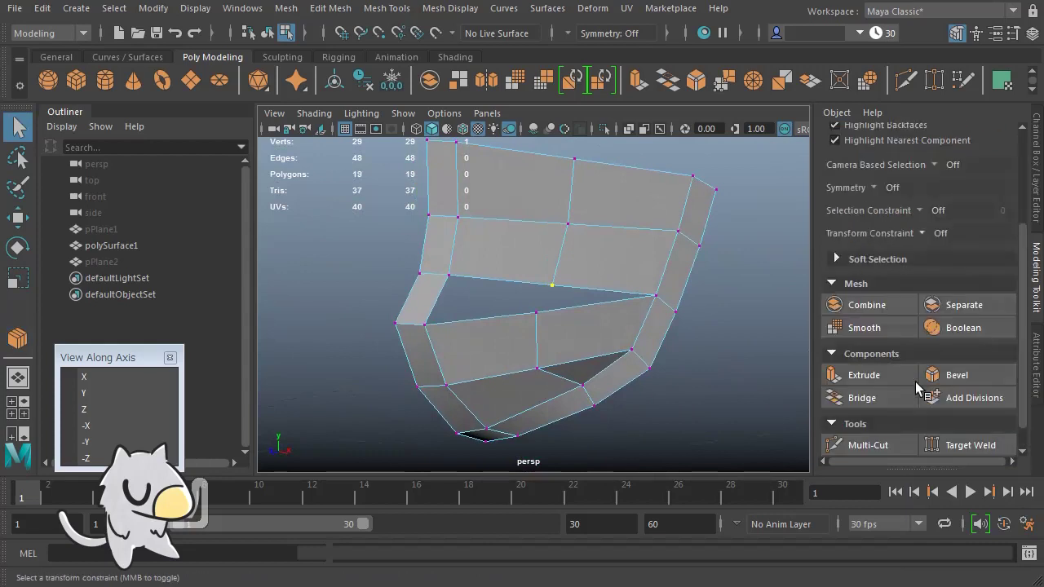
scroll(929, 400, down, 1)
click(962, 418)
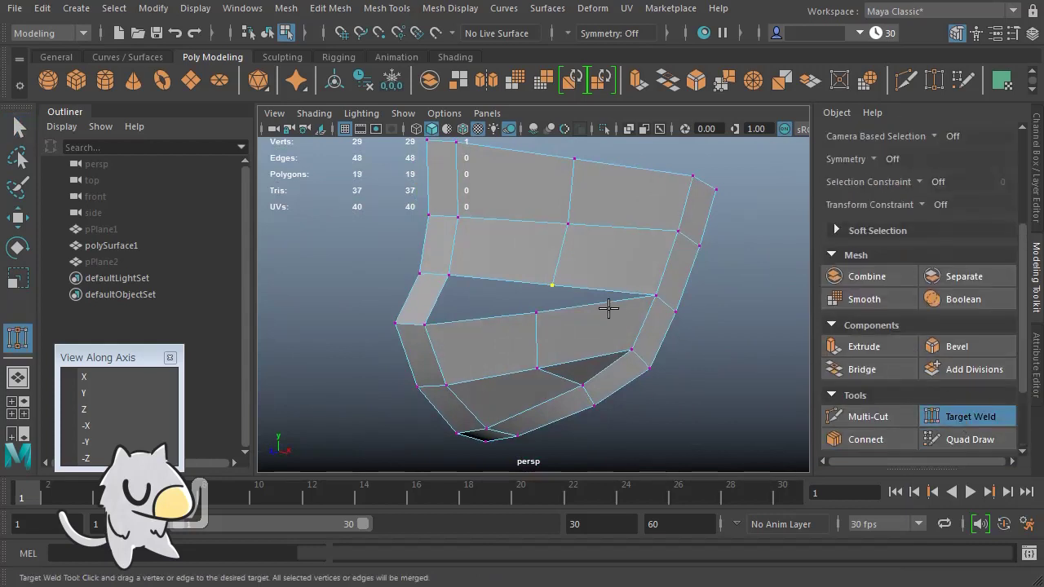
drag(537, 314, 536, 312)
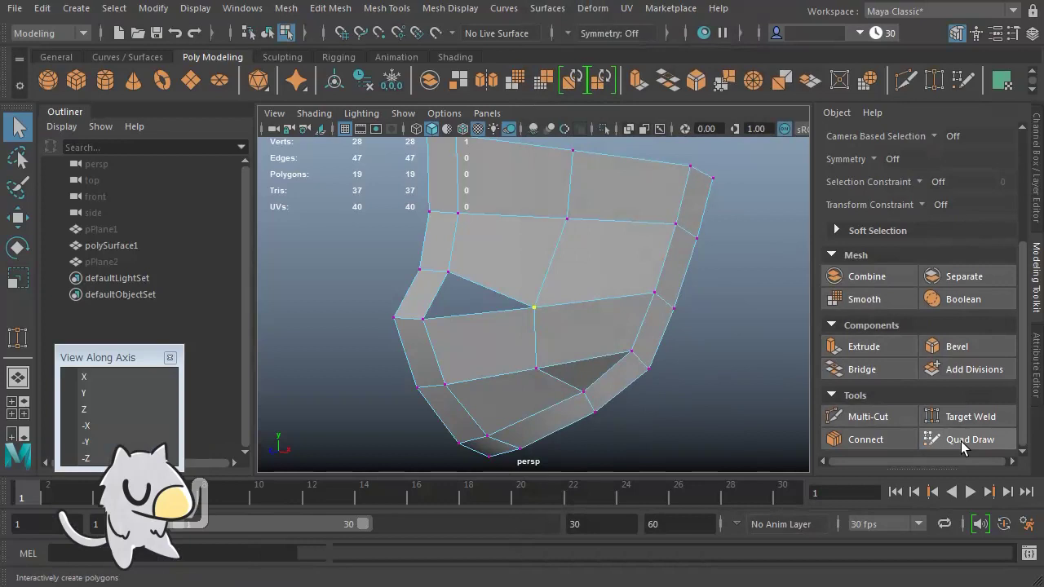
Fill the triangular gap with a new face using Quad Draw, bringing the patch to 20 polygons
click(954, 438)
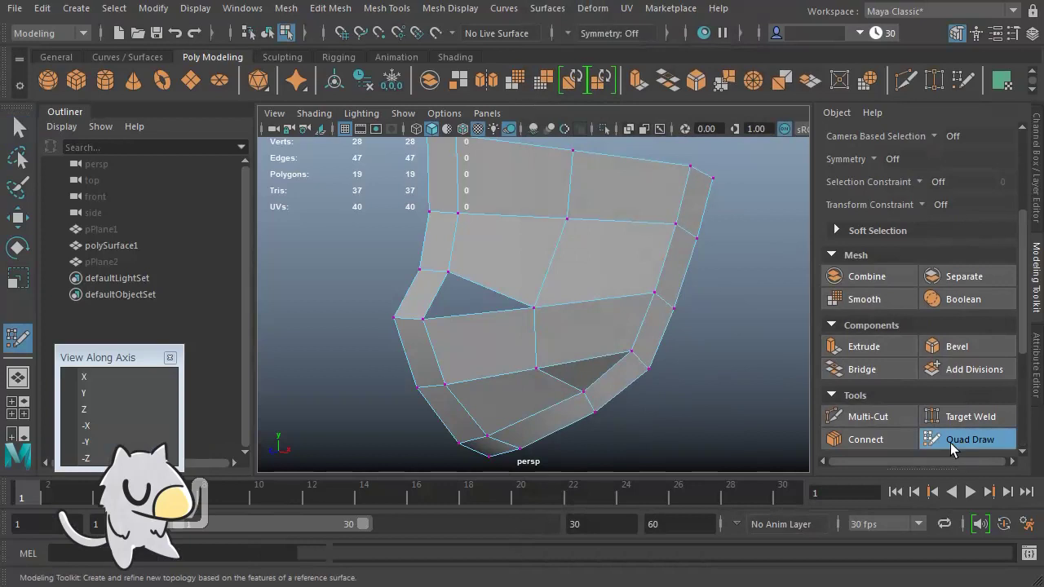
shift+click(467, 297)
shift+click(467, 298)
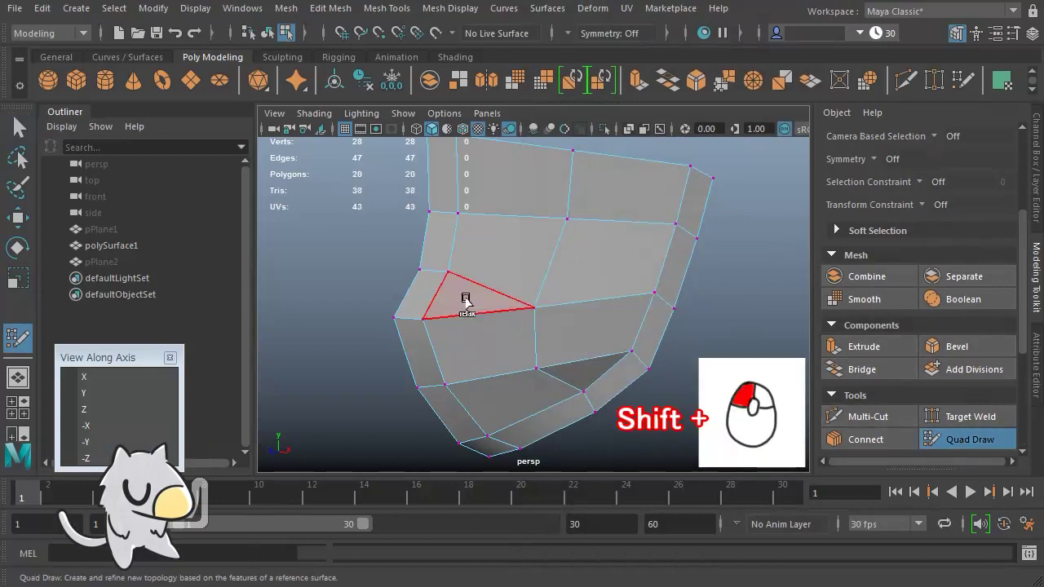
key(q)
mouse_move(716, 380)
alt+mouse_down()
mouse_move(684, 356)
mouse_move(678, 323)
alt+mouse_up()
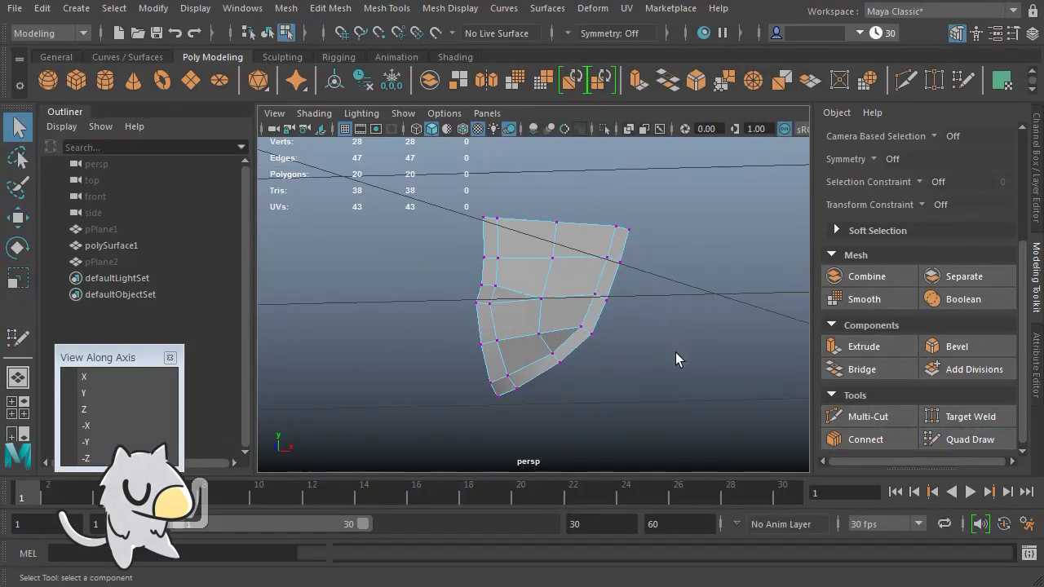
mouse_move(677, 354)
alt+mouse_down()
mouse_move(671, 319)
mouse_move(688, 232)
mouse_move(694, 240)
mouse_move(599, 361)
alt+mouse_up()
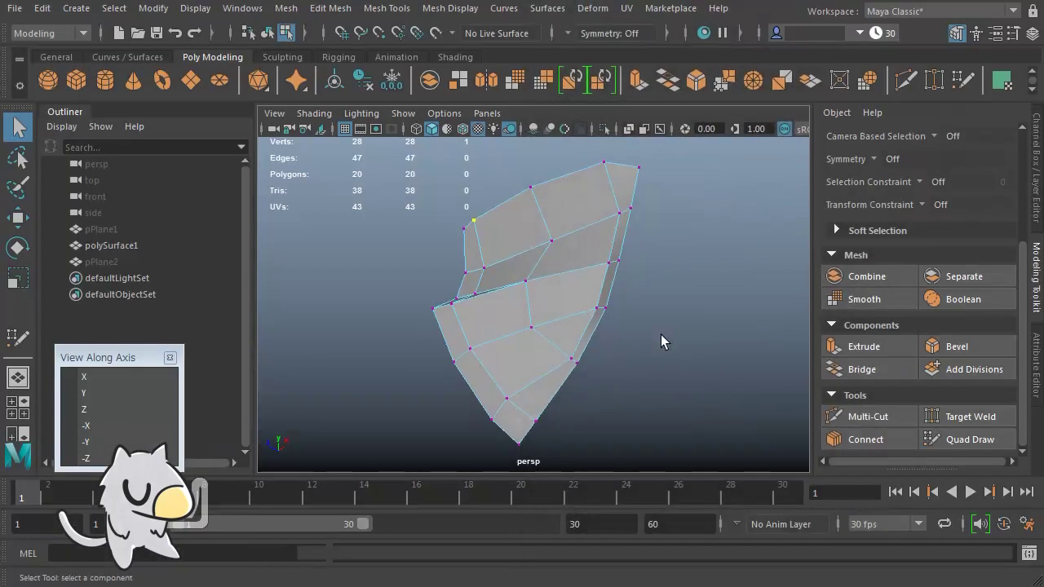
Move two neighbouring vertices slightly up and left to reshape the patch
key(w)
middle_drag(539, 300, 533, 295)
click(564, 247)
middle_drag(660, 337, 652, 333)
mouse_move(657, 333)
alt+mouse_down()
mouse_move(612, 405)
mouse_move(689, 407)
mouse_move(738, 431)
alt+mouse_up()
alt+middle_drag(715, 394, 669, 388)
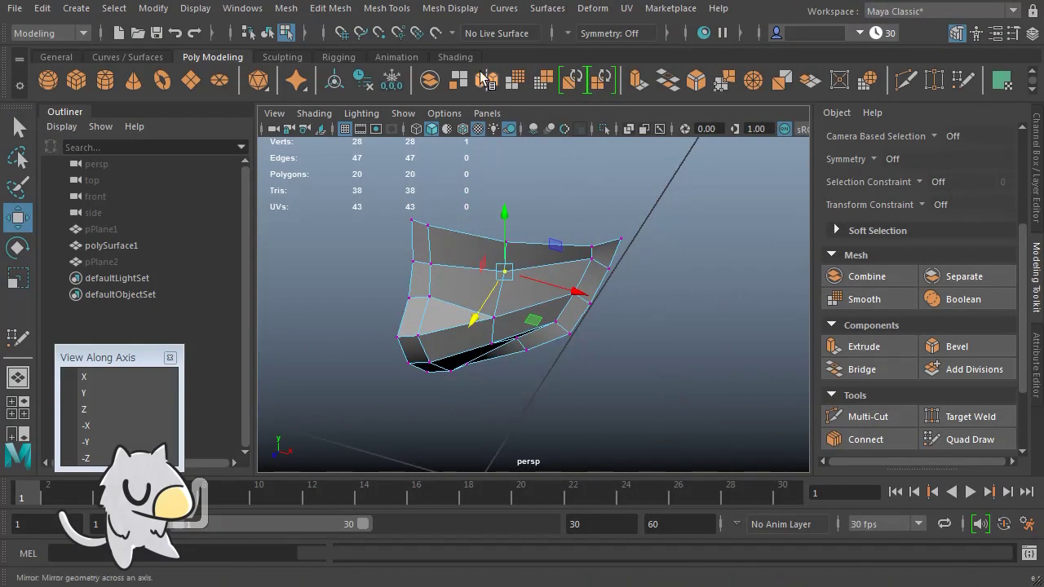
Turn on Click drag select in the Selection preferences and save them
click(241, 8)
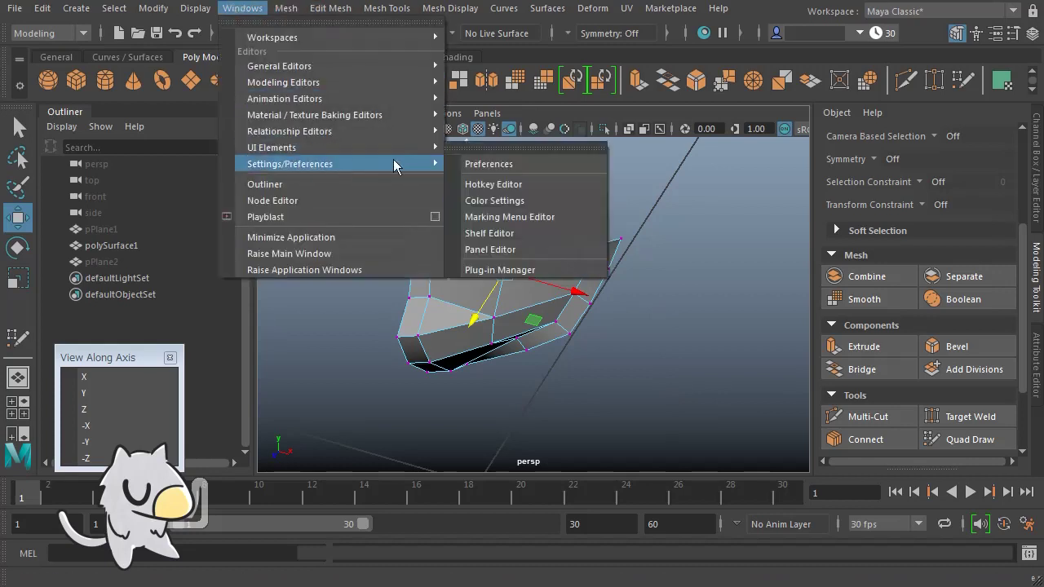
click(503, 165)
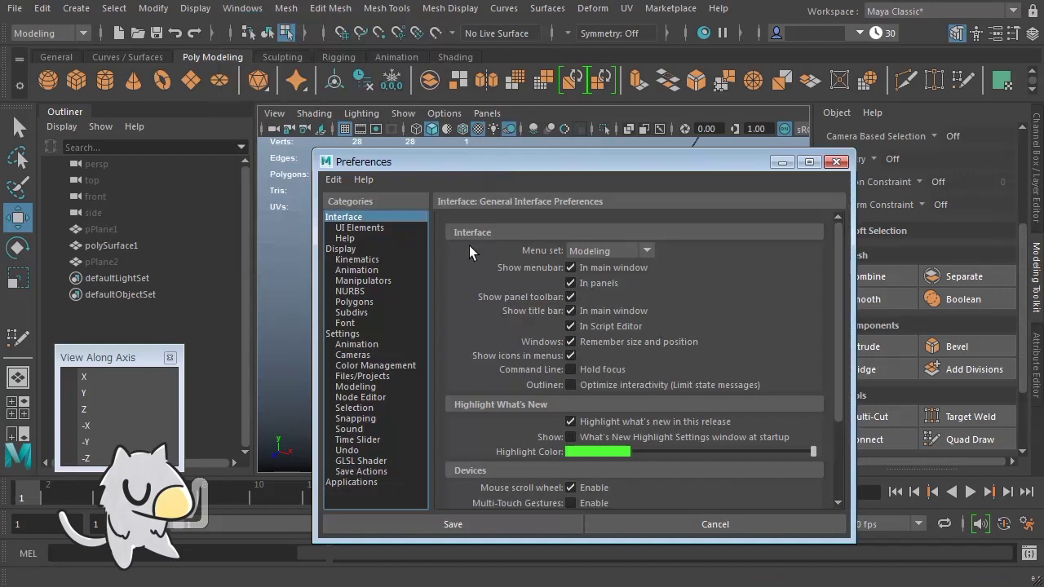
click(370, 410)
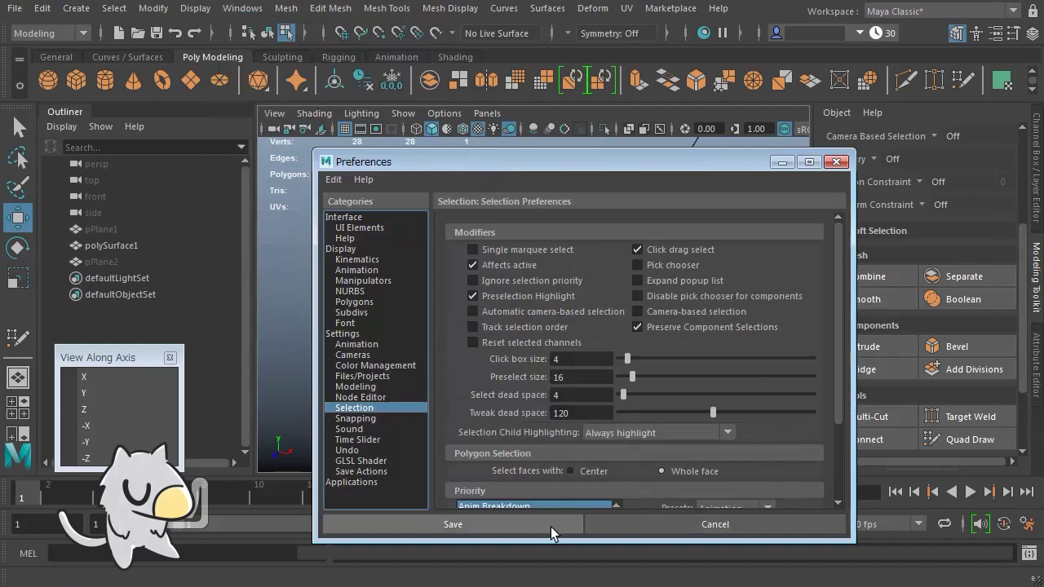
click(520, 530)
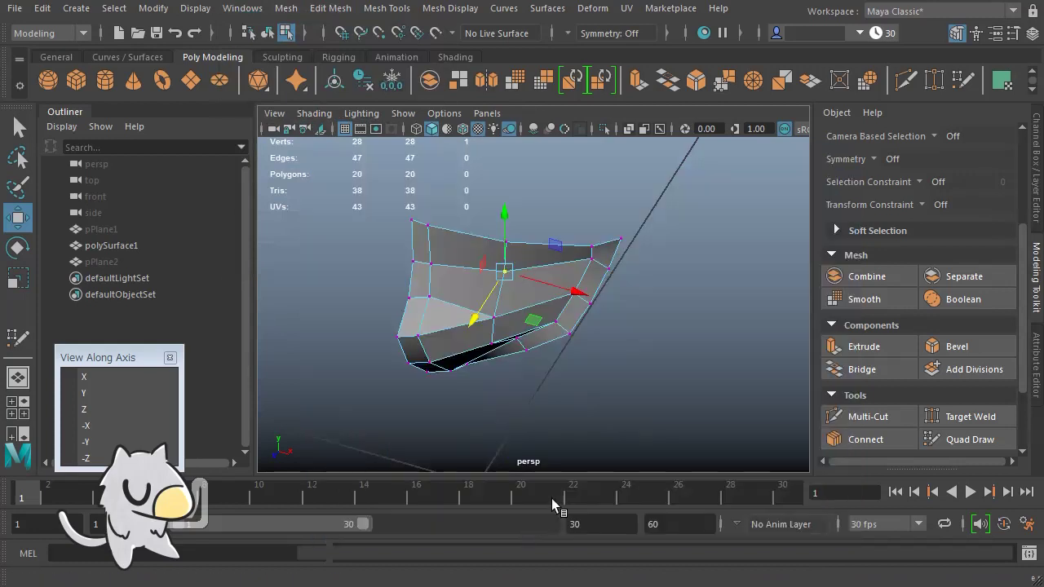
Drag two patch vertices so the grid lines spread more evenly
drag(587, 261, 499, 277)
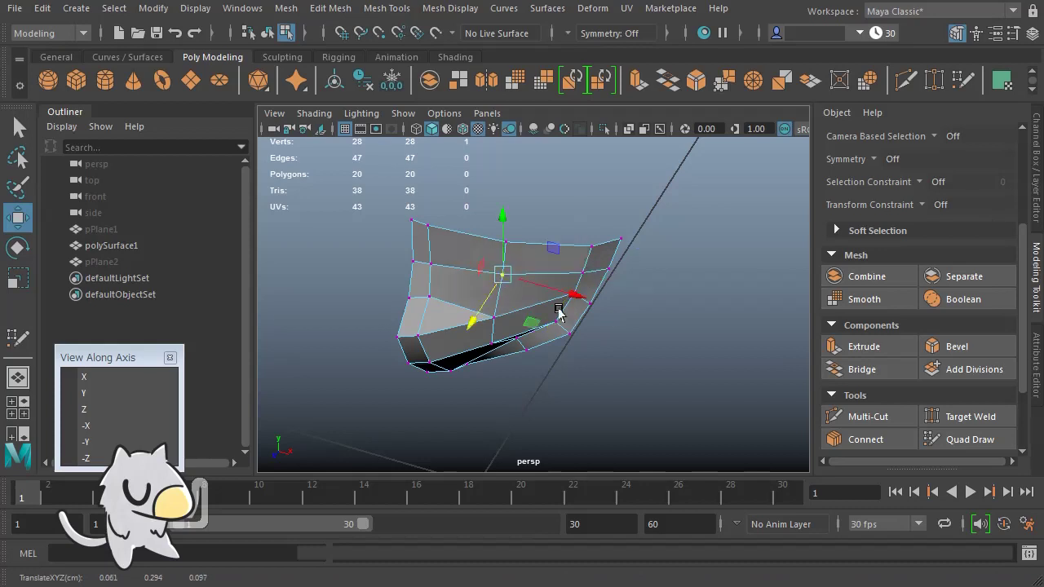
alt+drag(541, 326, 592, 375)
mouse_move(571, 301)
mouse_down()
mouse_move(487, 306)
mouse_move(625, 380)
mouse_up()
scroll(625, 367, up, 5)
Pick the upper-edge, right-side top and inner grid vertices, then return to the Select tool
click(618, 294)
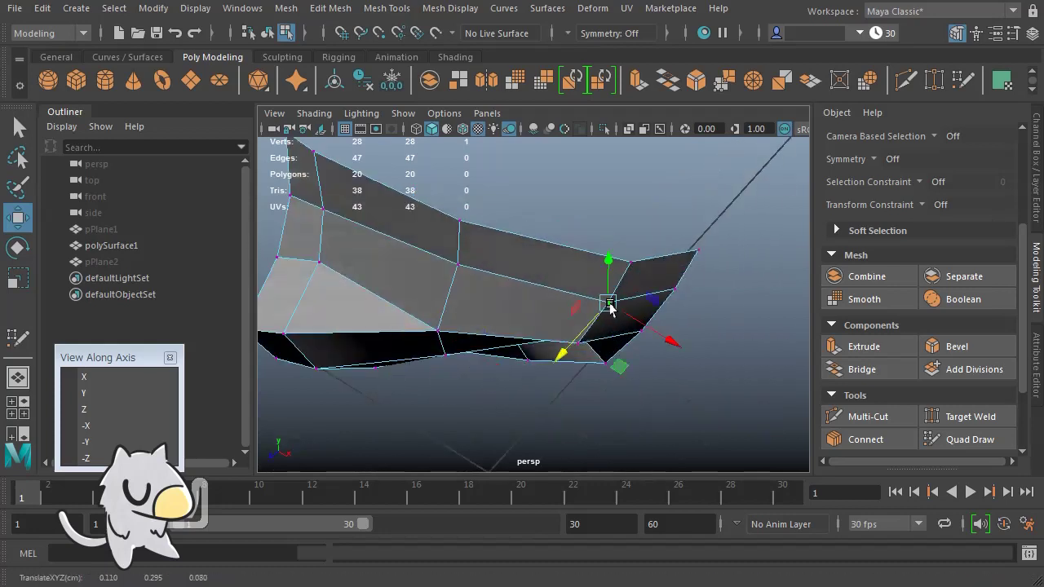
click(459, 223)
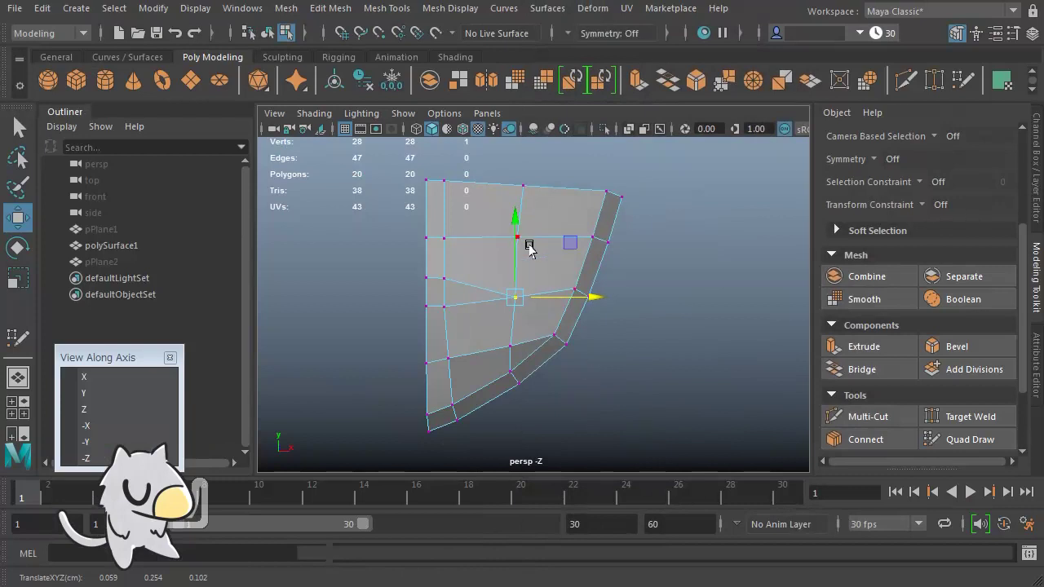
click(528, 244)
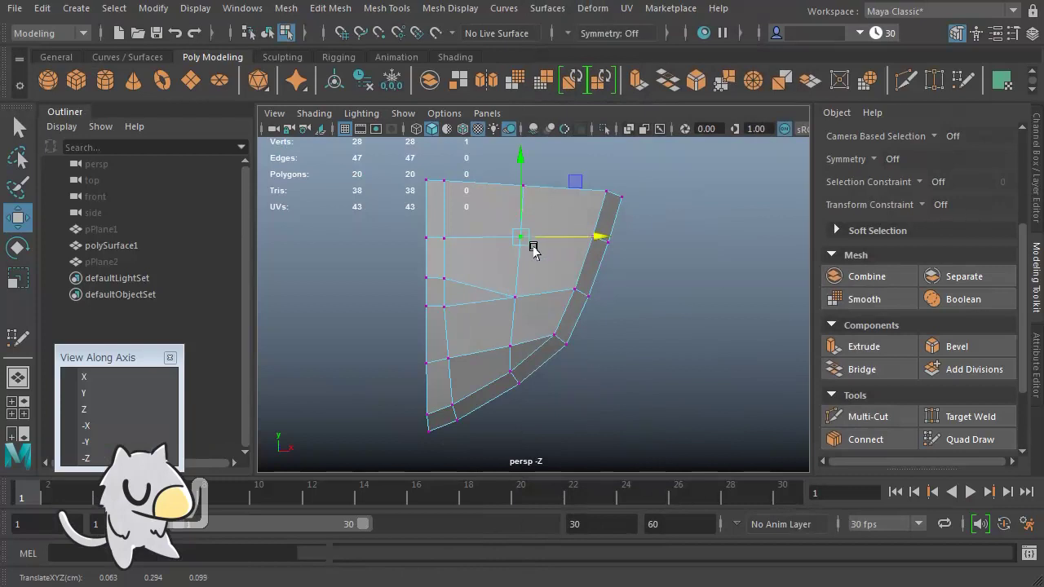
click(512, 346)
click(522, 298)
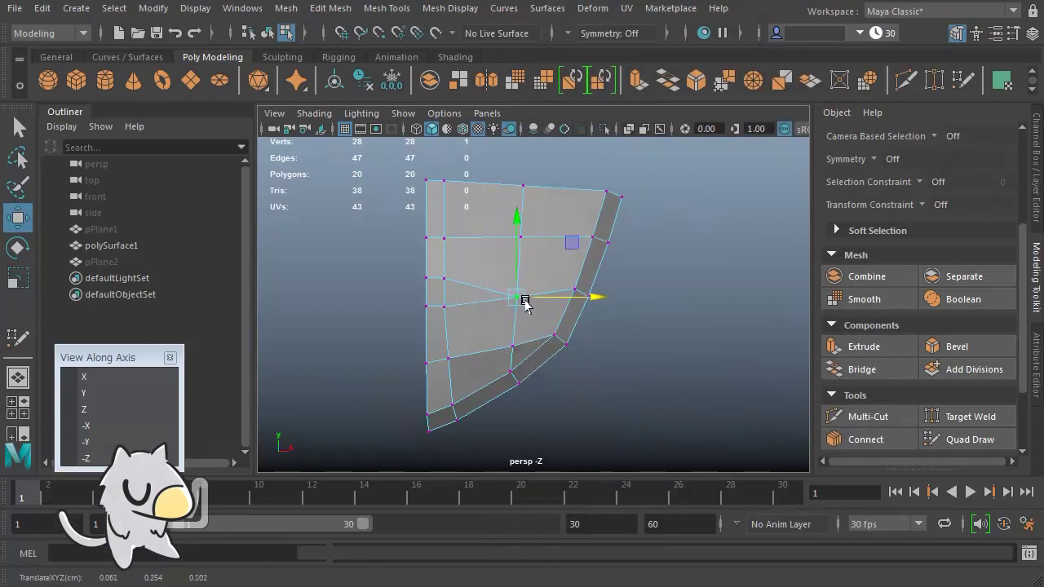
key(q)
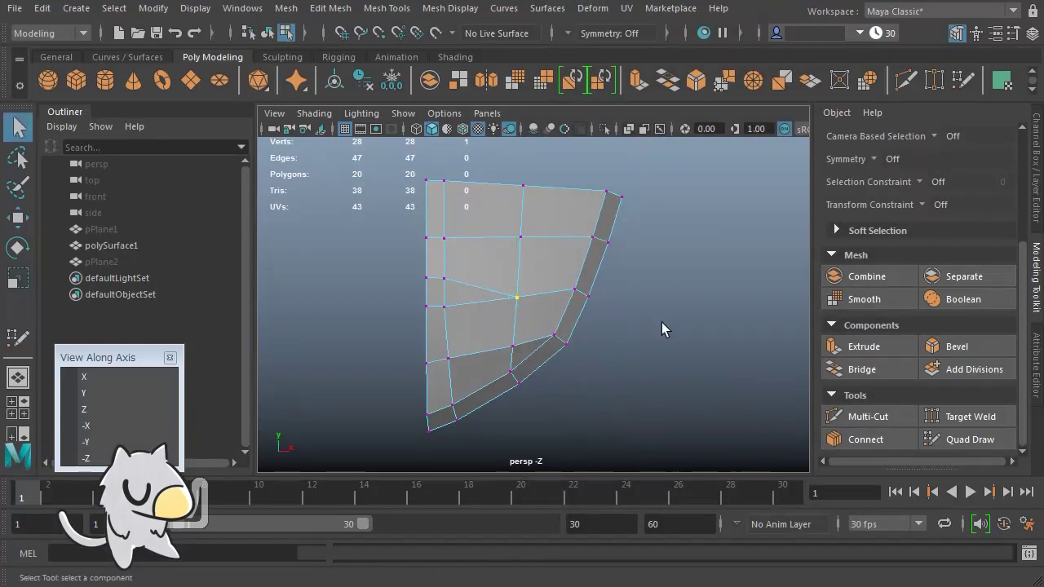
scroll(902, 233, up, 5)
Select the whole patch, convert it to edges and apply Mesh Display > Soften Edge
click(845, 168)
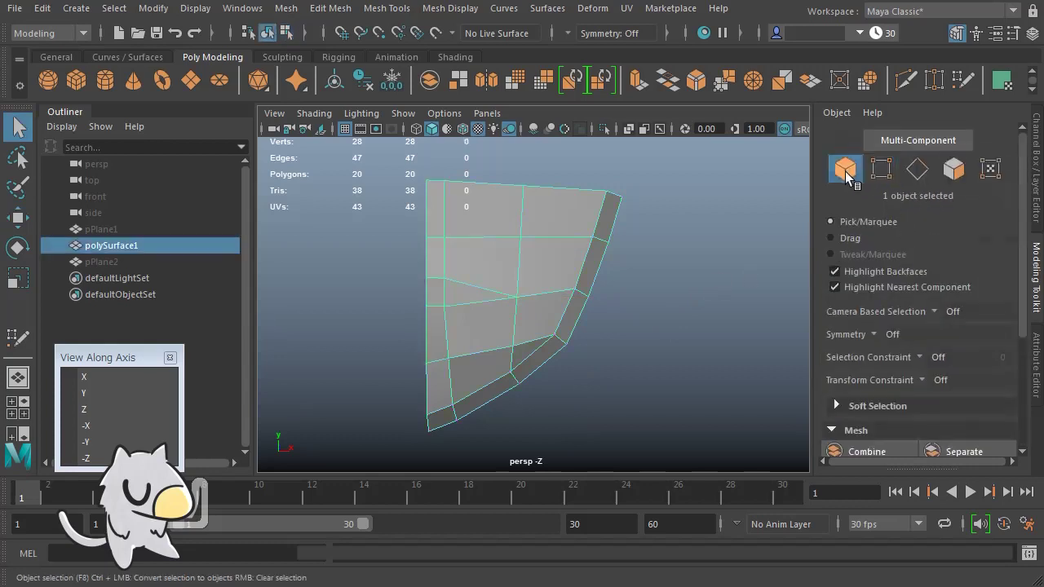
click(685, 287)
mouse_move(685, 299)
alt+mouse_down()
mouse_move(628, 356)
mouse_move(639, 205)
mouse_move(552, 333)
mouse_move(647, 324)
mouse_move(639, 332)
alt+mouse_up()
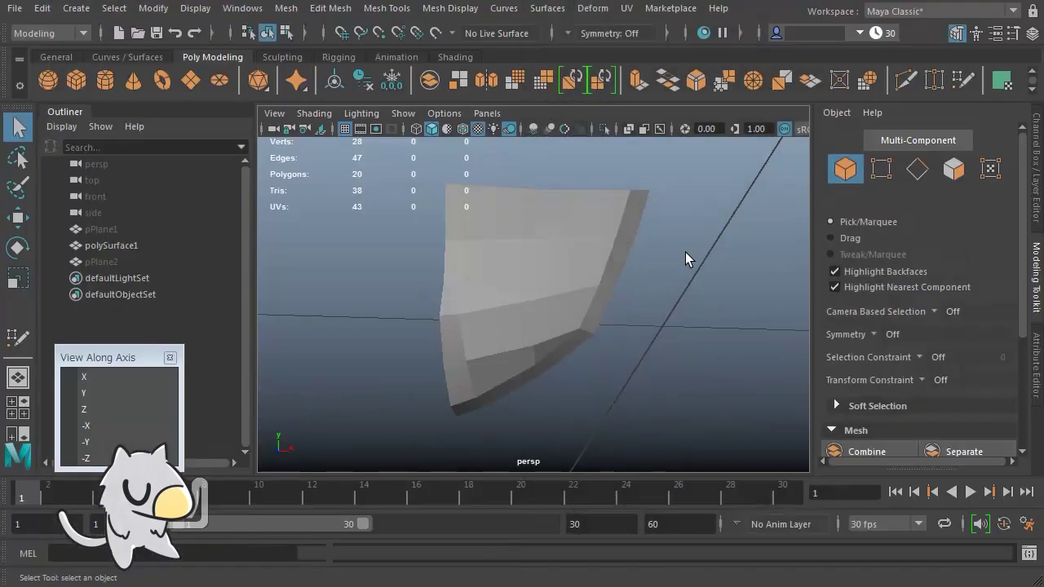
drag(685, 254, 604, 383)
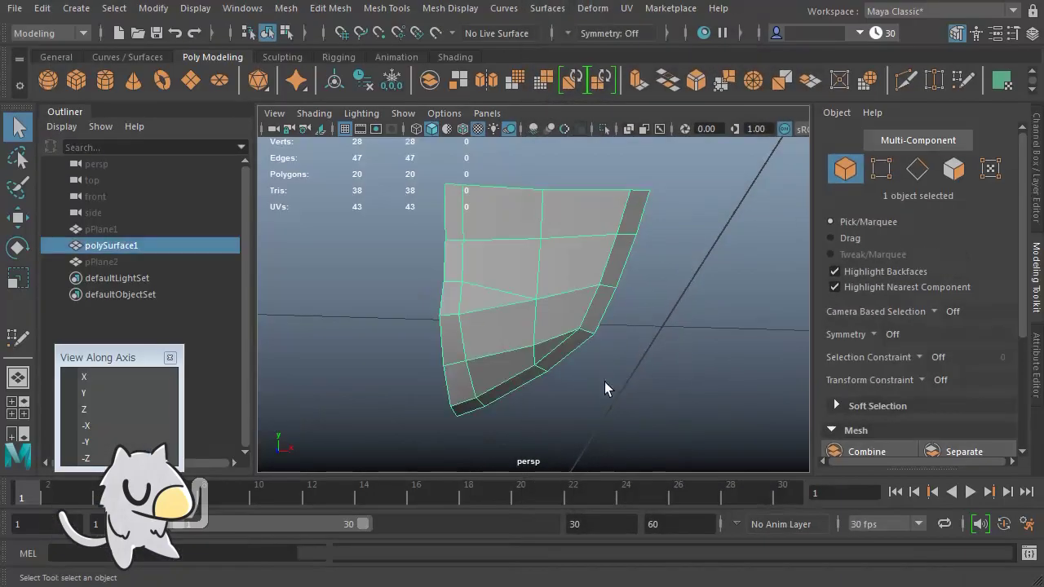
ctrl+click(914, 173)
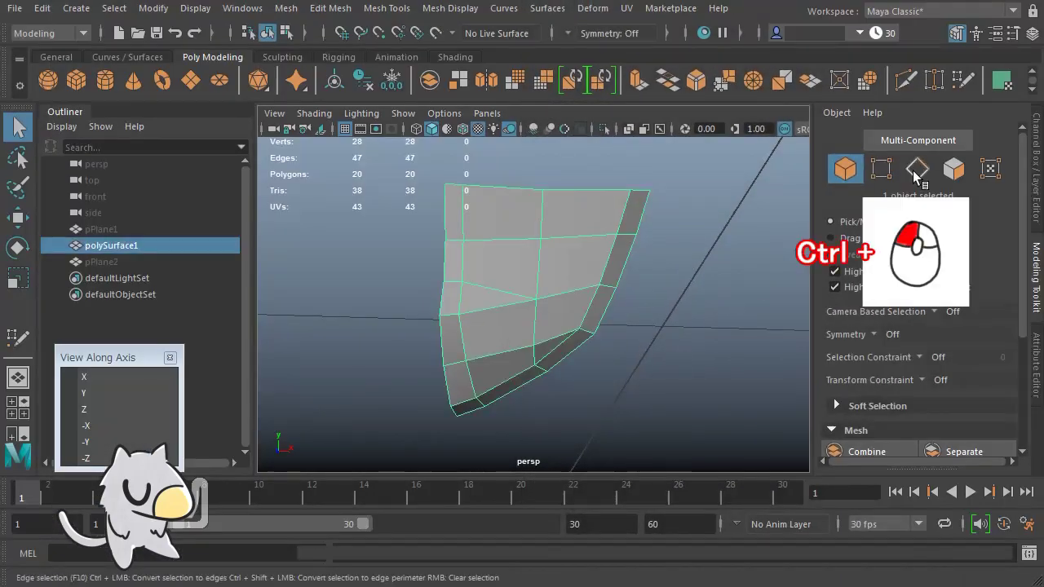
mouse_move(715, 307)
alt+middle_down()
mouse_move(689, 277)
mouse_move(578, 284)
alt+middle_up()
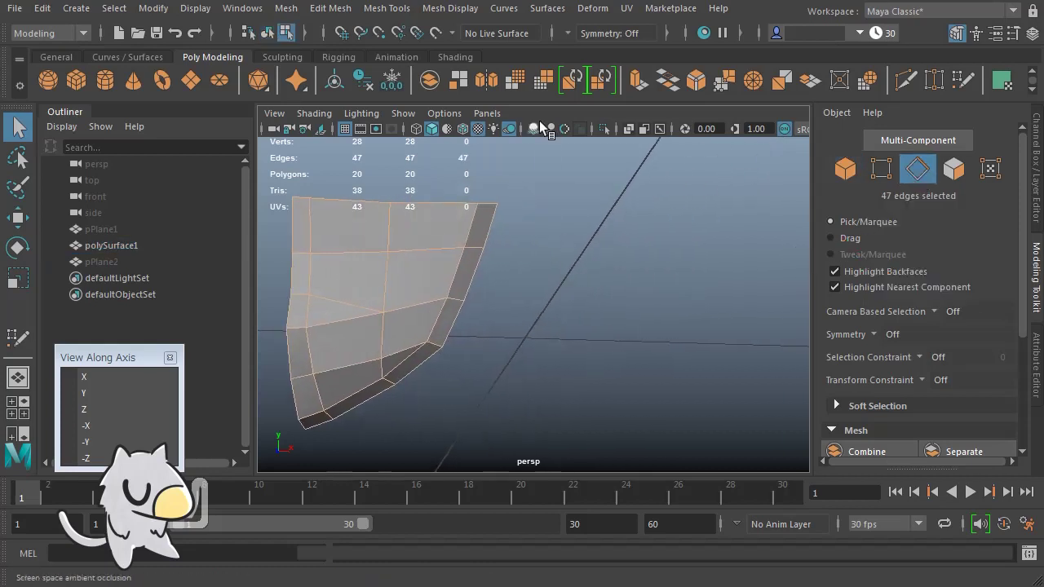
click(451, 10)
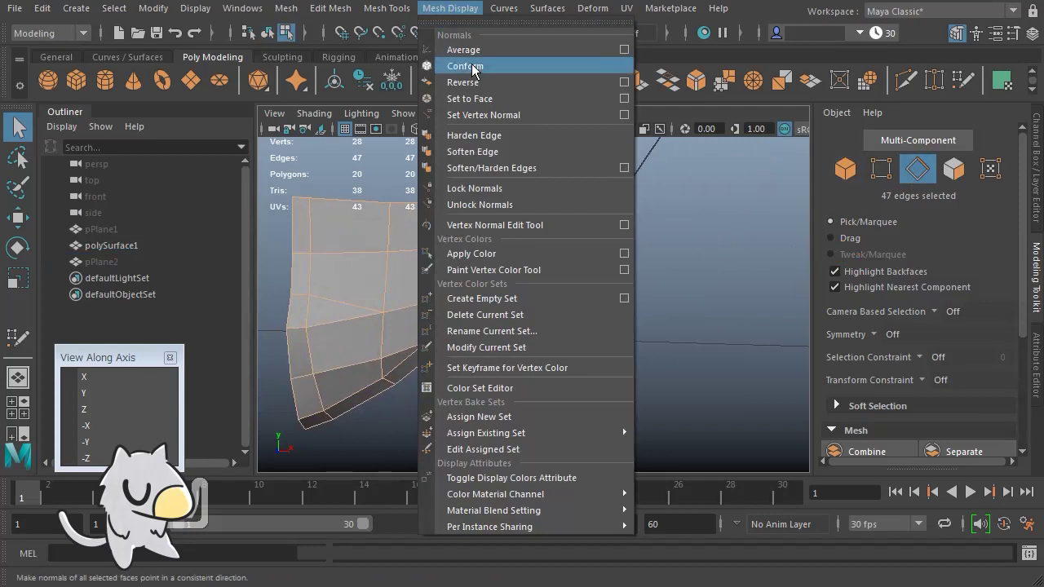
click(493, 154)
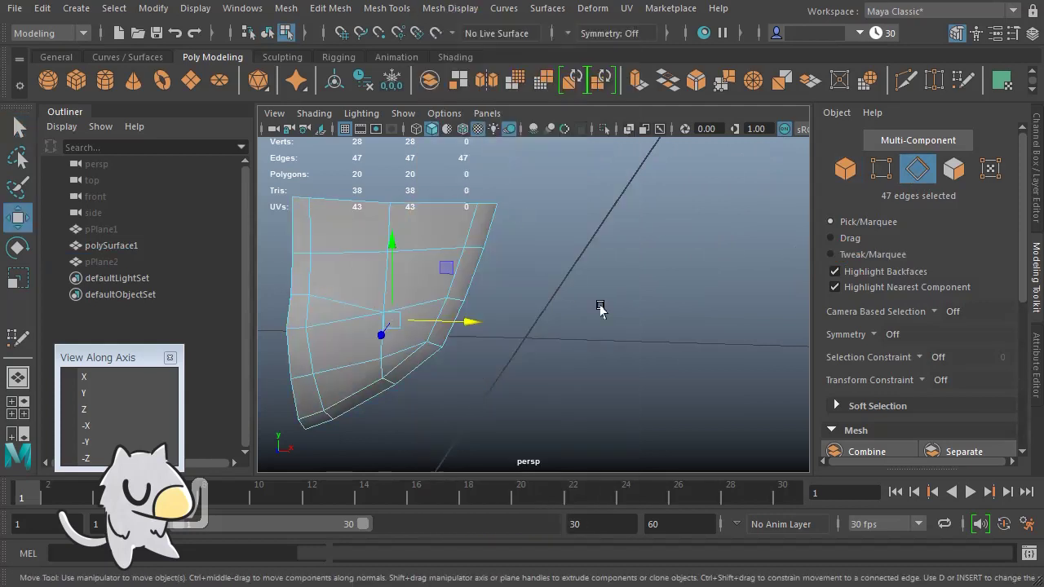
Return to object mode, inspect the softened patch's shading, and reselect the patch
key(q)
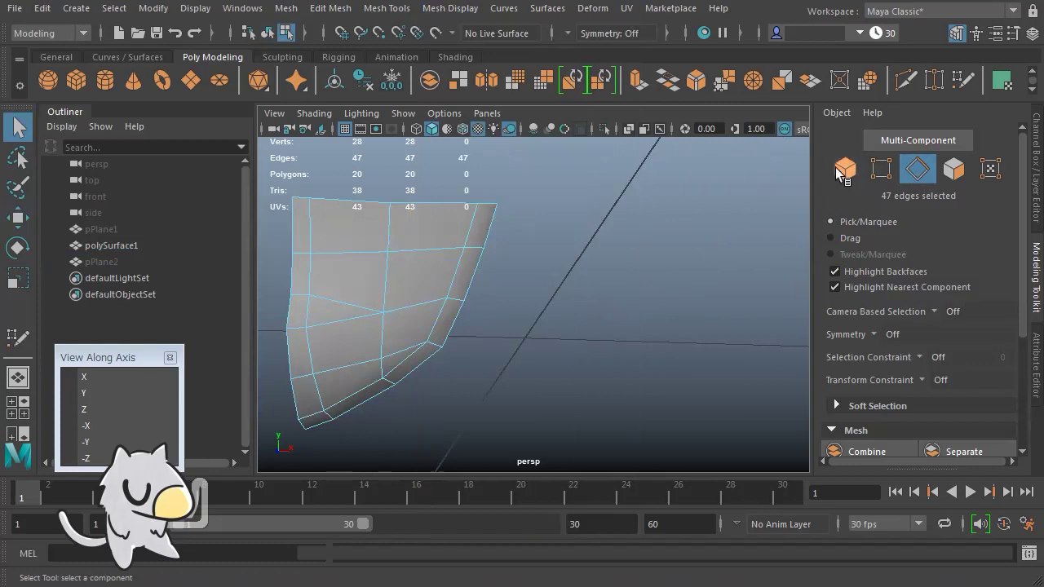
click(842, 169)
click(567, 292)
alt+middle_drag(516, 317, 689, 313)
mouse_move(689, 313)
alt+mouse_down()
mouse_move(645, 366)
mouse_move(644, 199)
mouse_move(687, 294)
mouse_move(831, 310)
mouse_move(777, 317)
mouse_move(709, 298)
alt+mouse_up()
scroll(706, 309, down, 2)
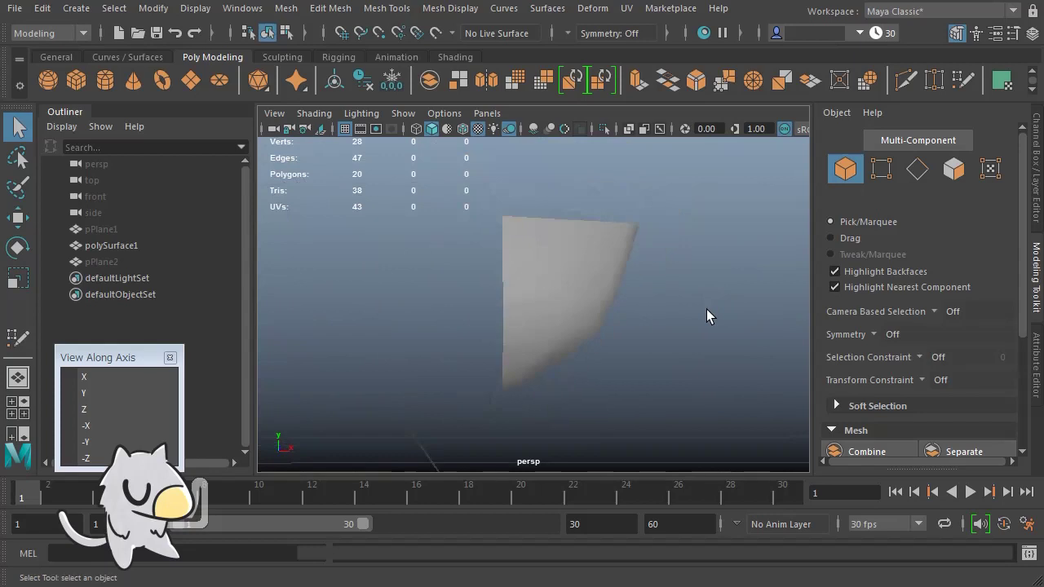
alt+middle_drag(706, 309, 703, 322)
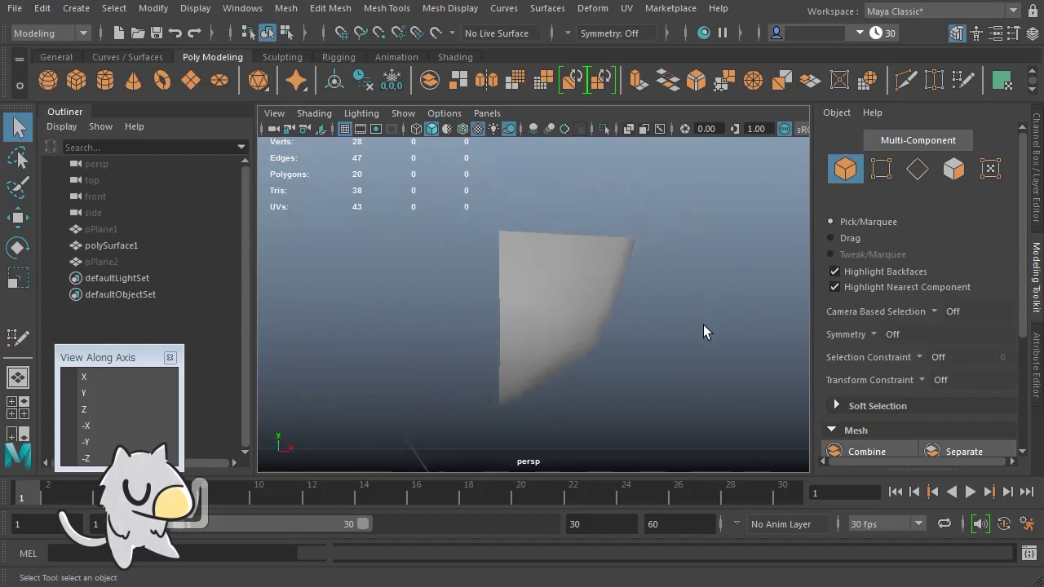
click(604, 293)
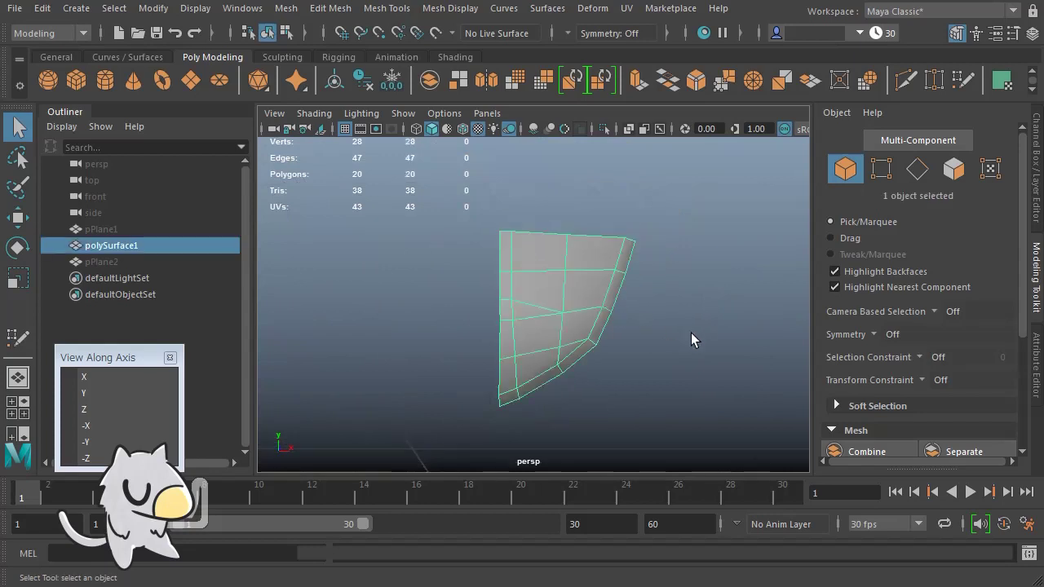
Turn on X-Ray with both the front and side reference planes in view
drag(691, 333, 650, 395)
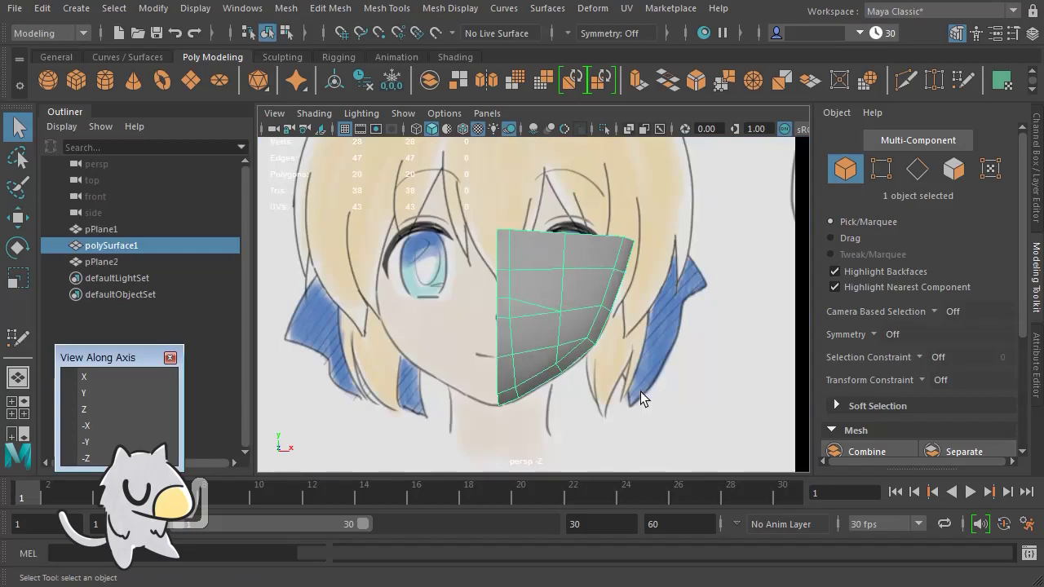
scroll(635, 382, down, 2)
scroll(635, 382, down, 1)
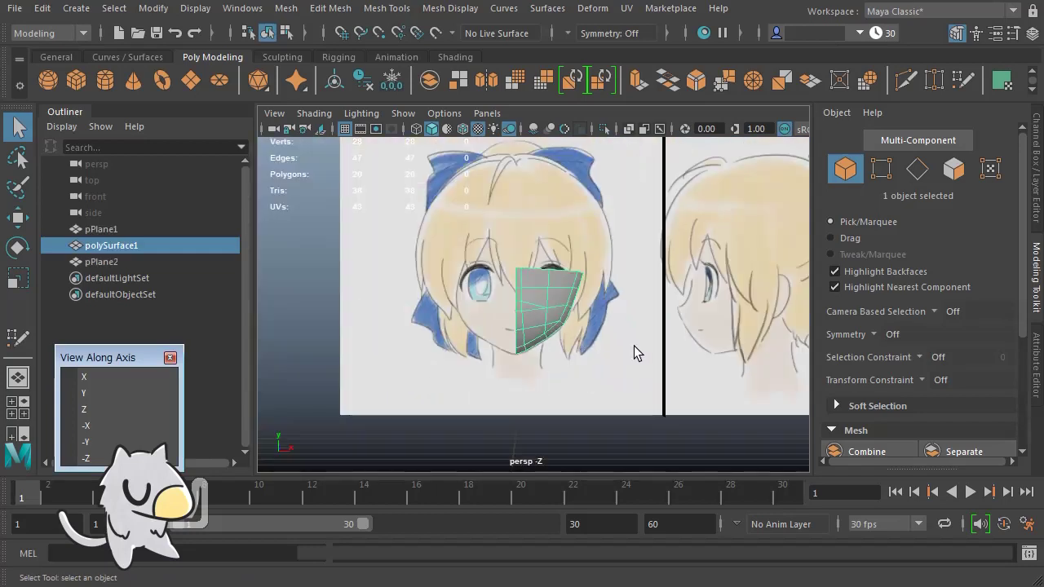
mouse_move(631, 344)
alt+mouse_down()
mouse_move(566, 361)
mouse_move(468, 352)
alt+mouse_up()
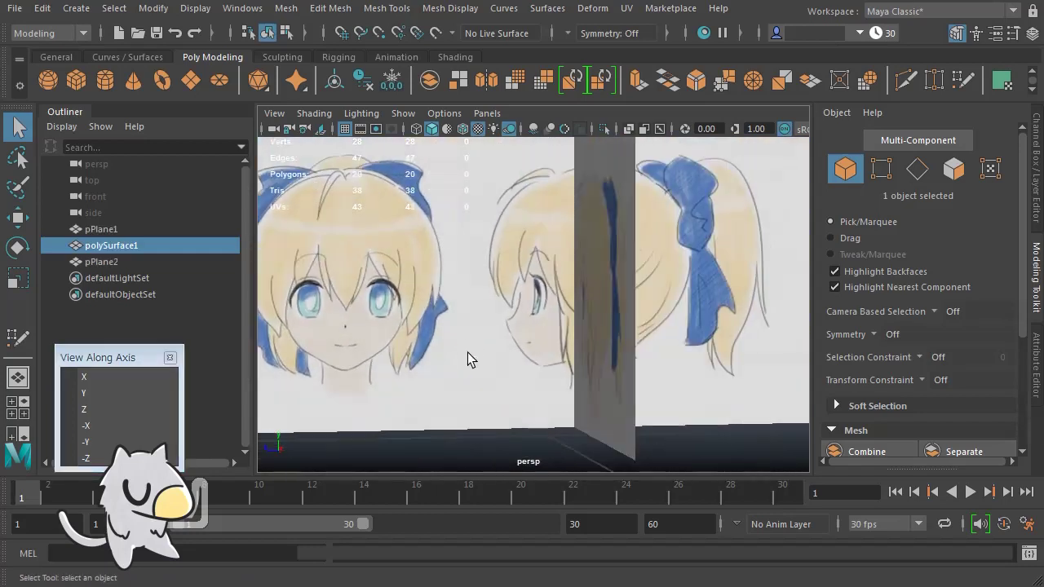
click(628, 128)
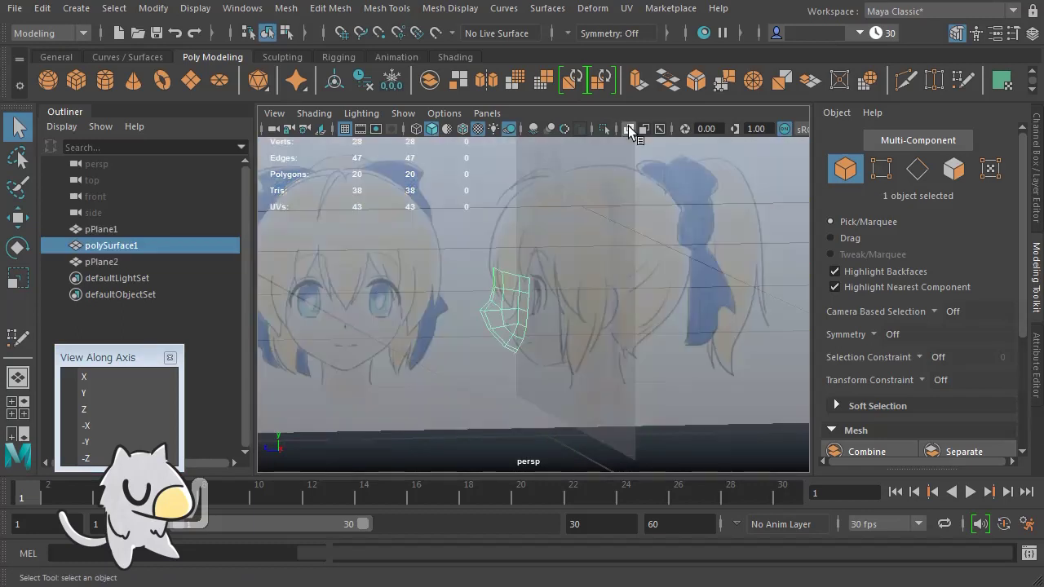
Check the patch from the side view, then lay it over the front sketch's cheek
click(122, 425)
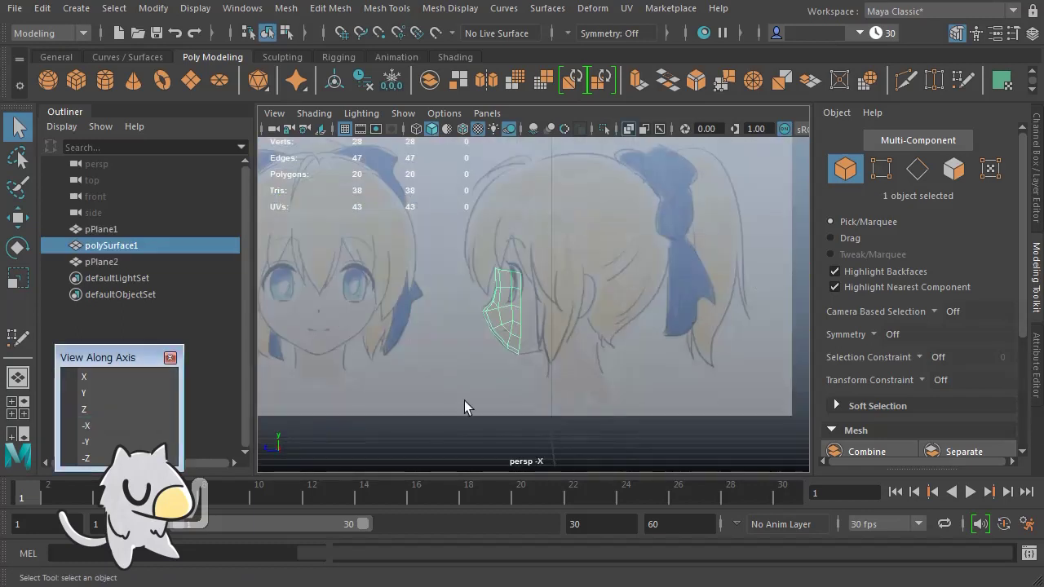
key(f)
alt+middle_drag(404, 415, 429, 403)
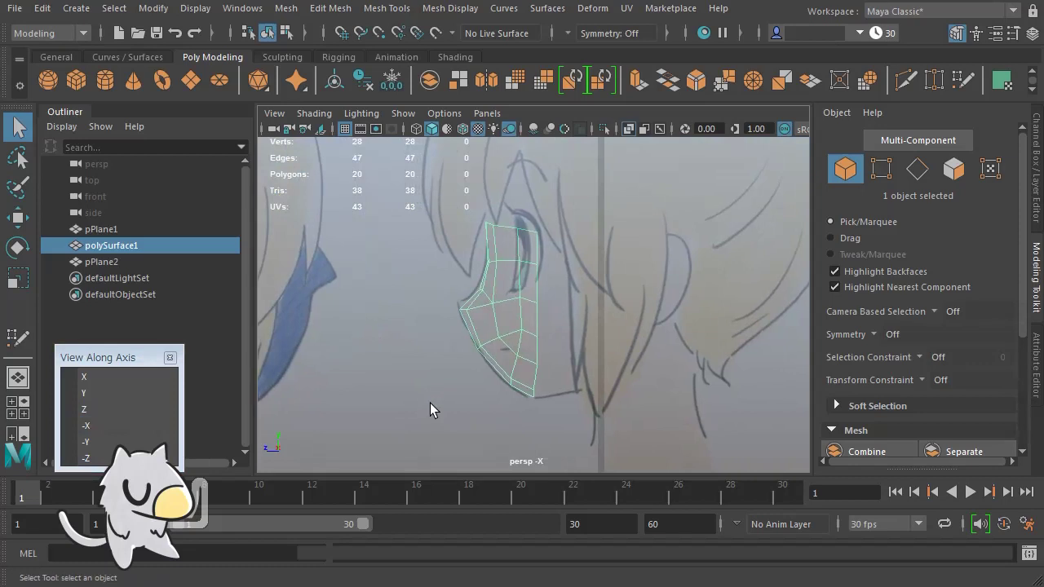
alt+drag(415, 365, 598, 364)
alt+middle_drag(598, 366, 606, 414)
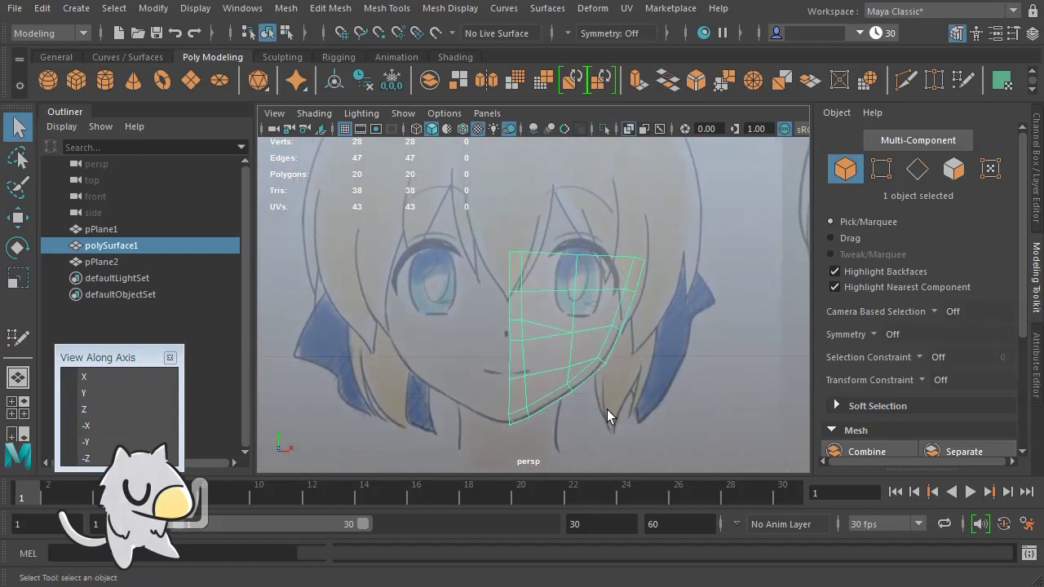